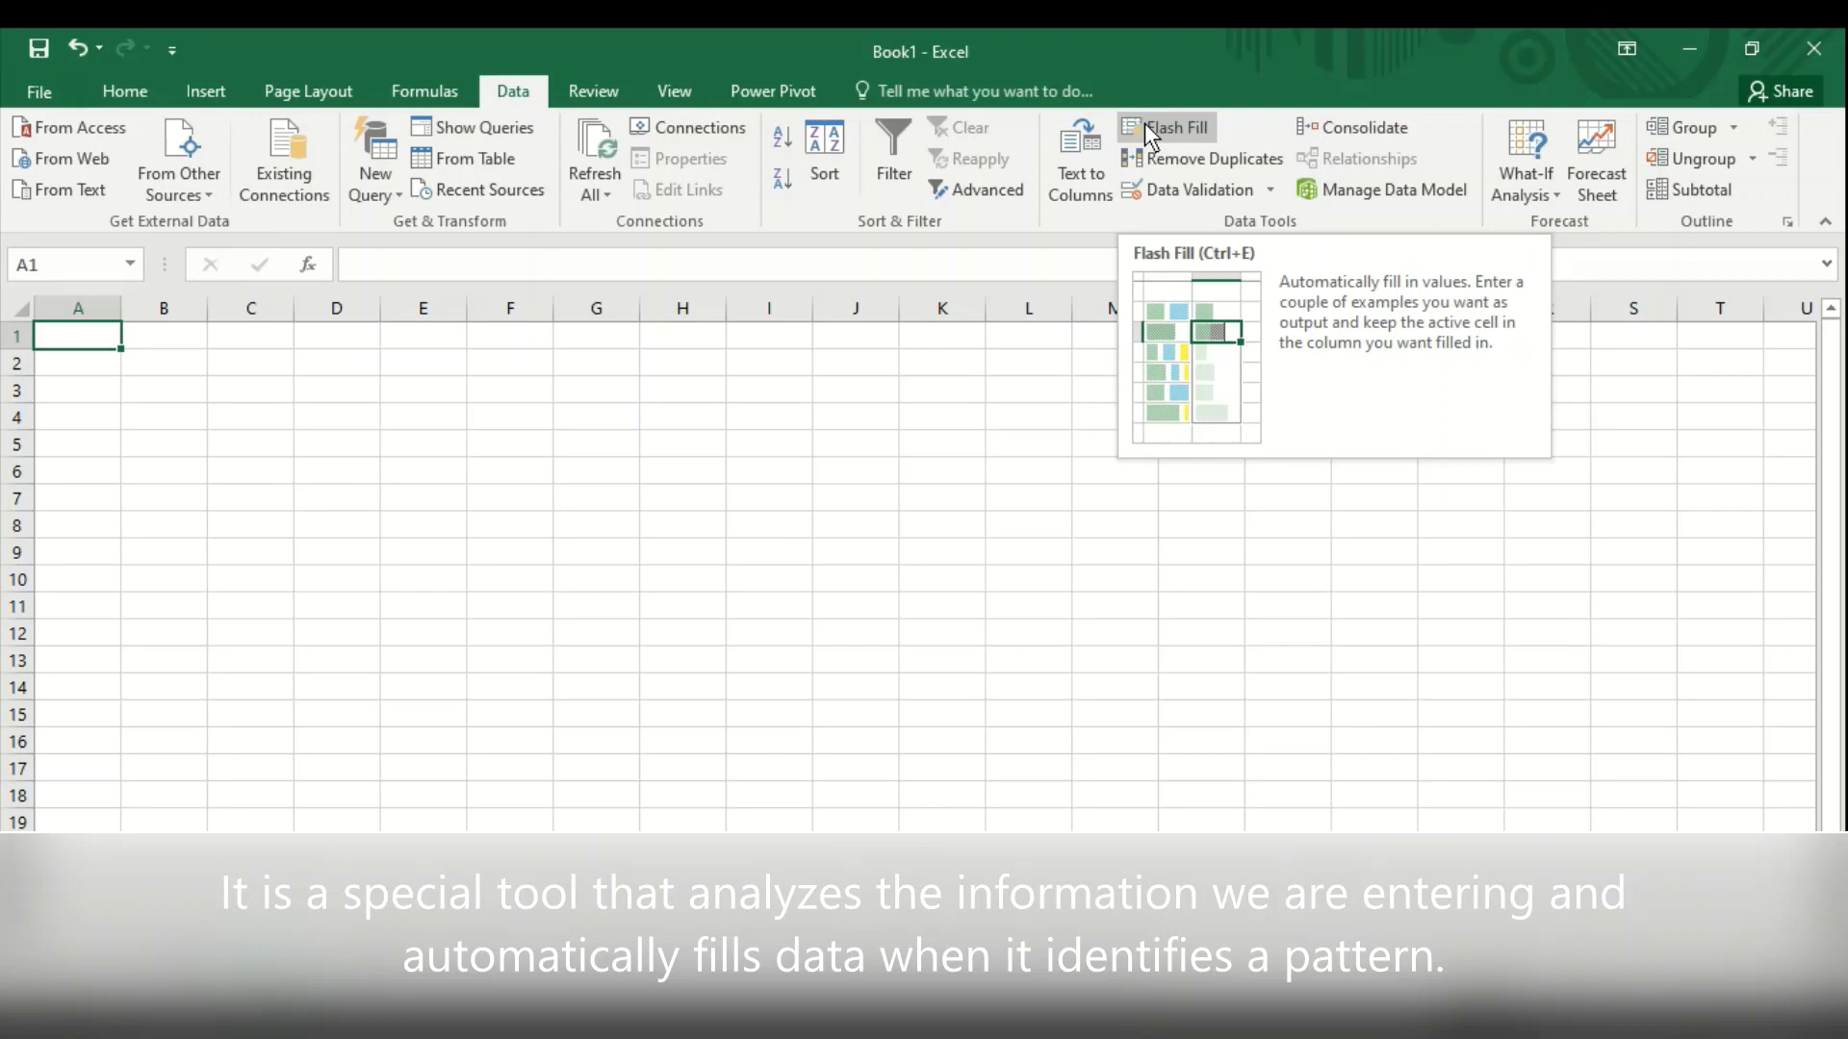
- After a failed Flash Fill on the empty sheet, enter EMP ID, EMP NAME, JOB, SALARY in A4:D4
click(1145, 123)
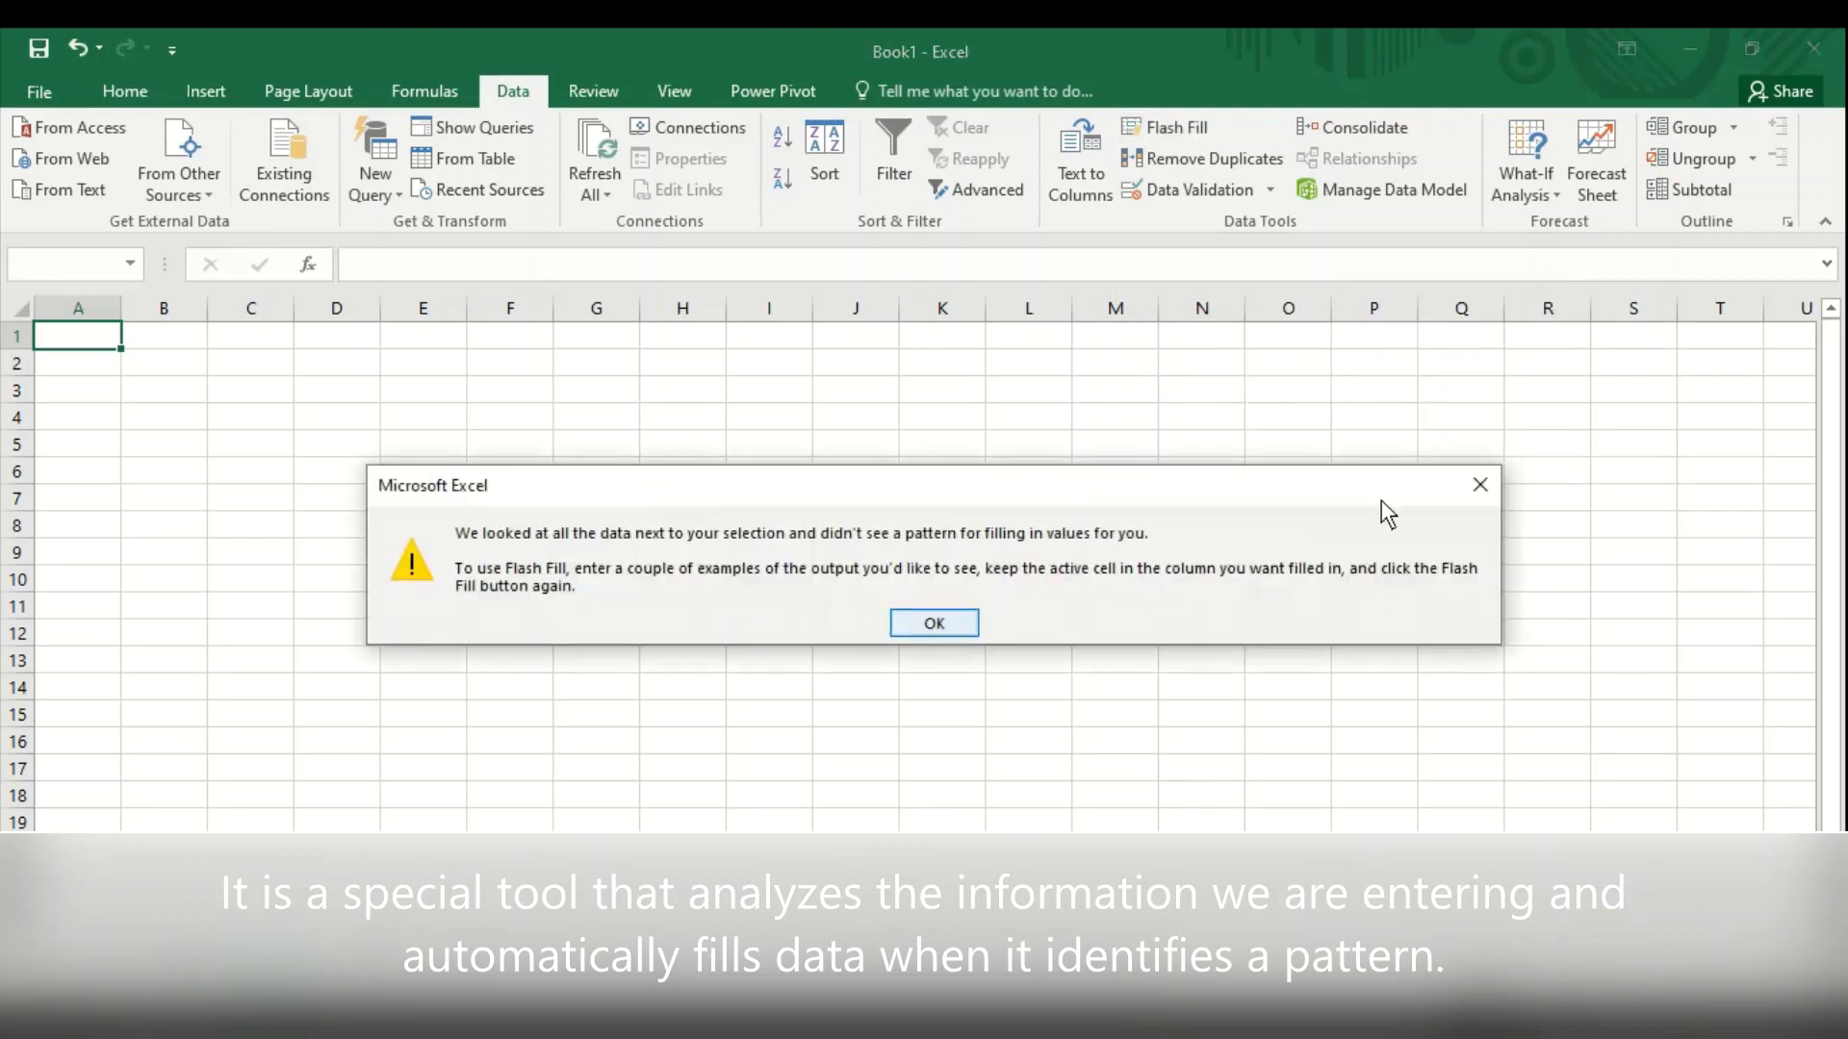
click(1483, 484)
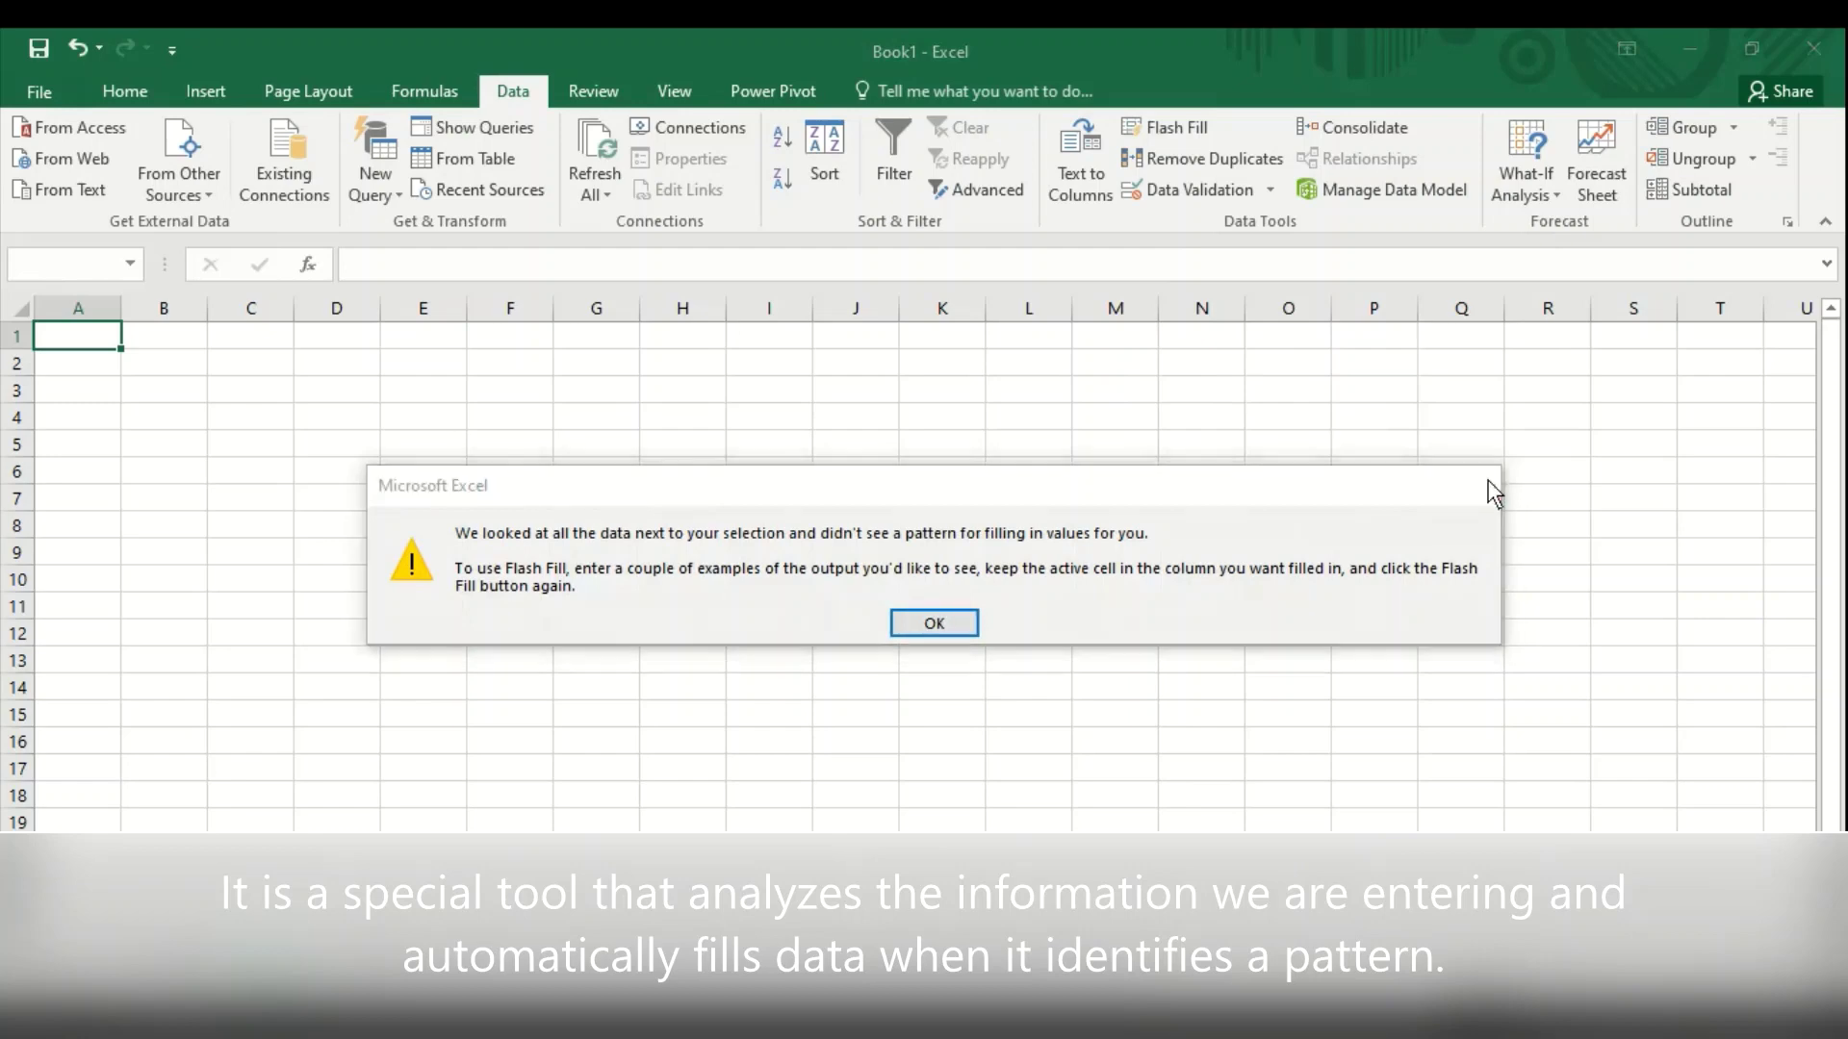
click(85, 421)
text(E)
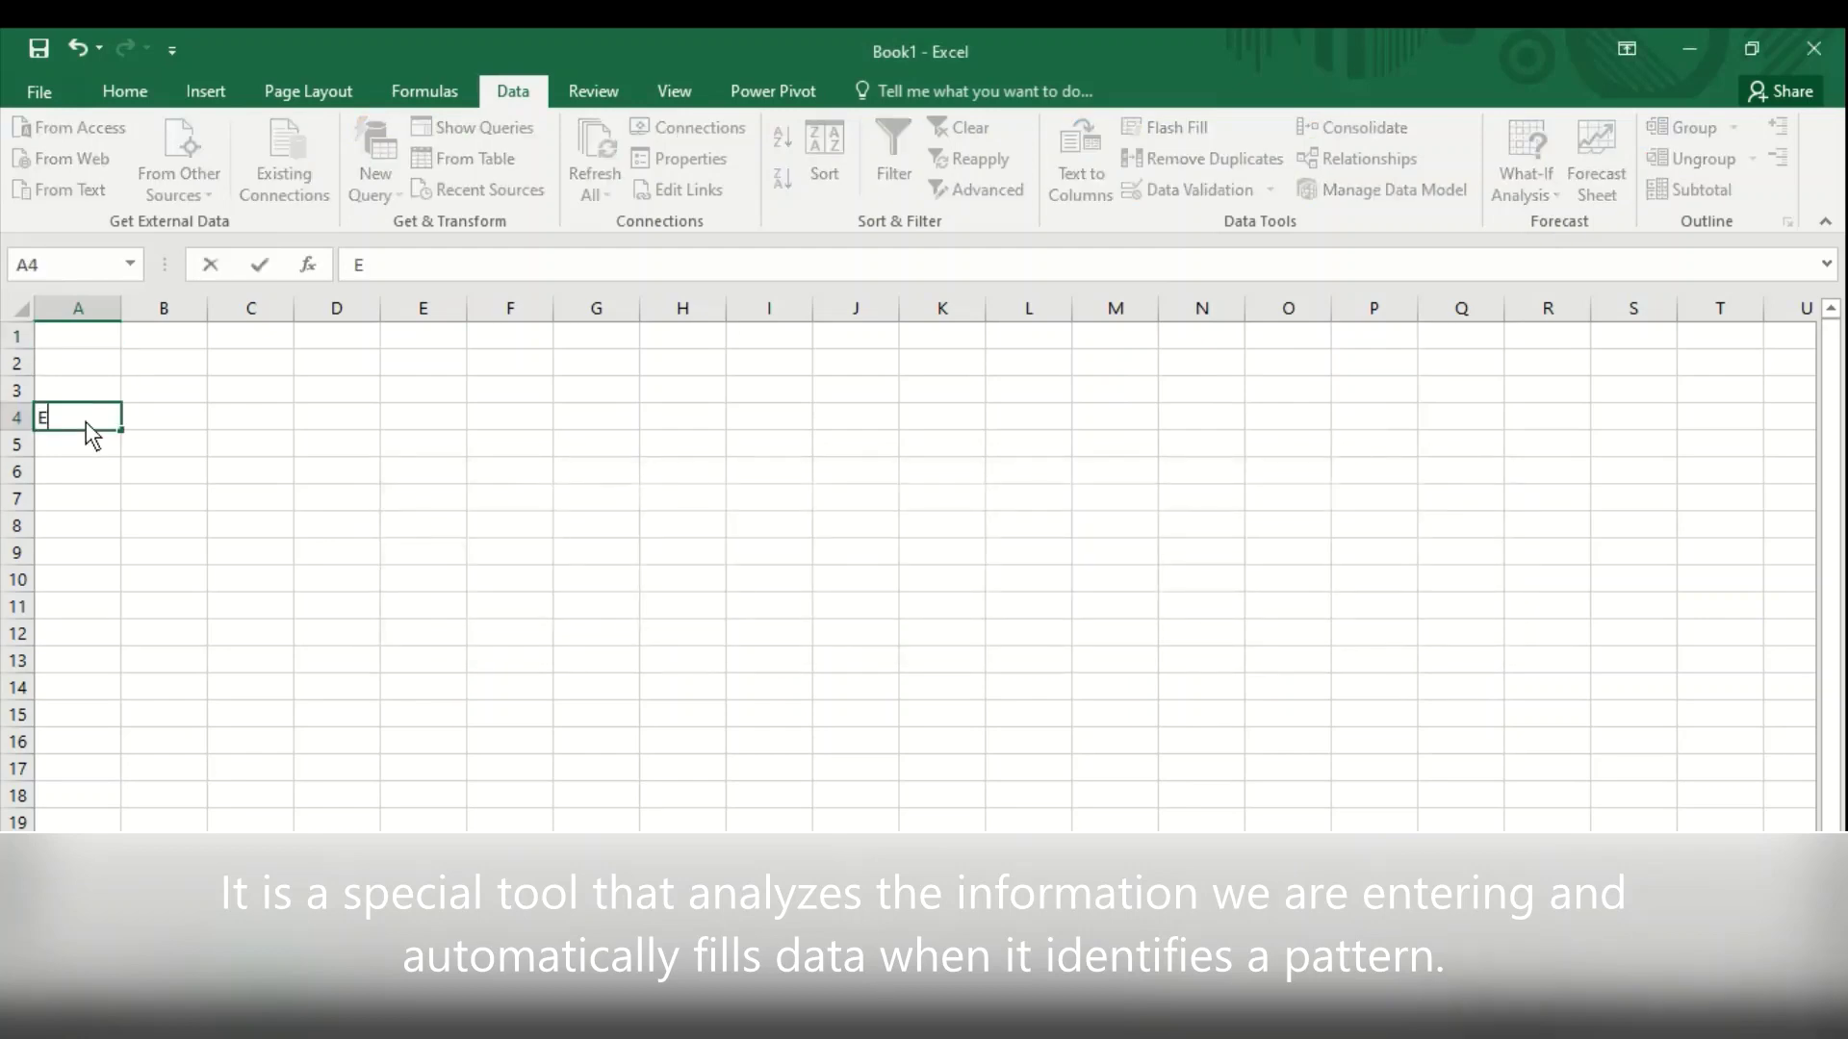
text(MP ID)
key(Tab)
text(E)
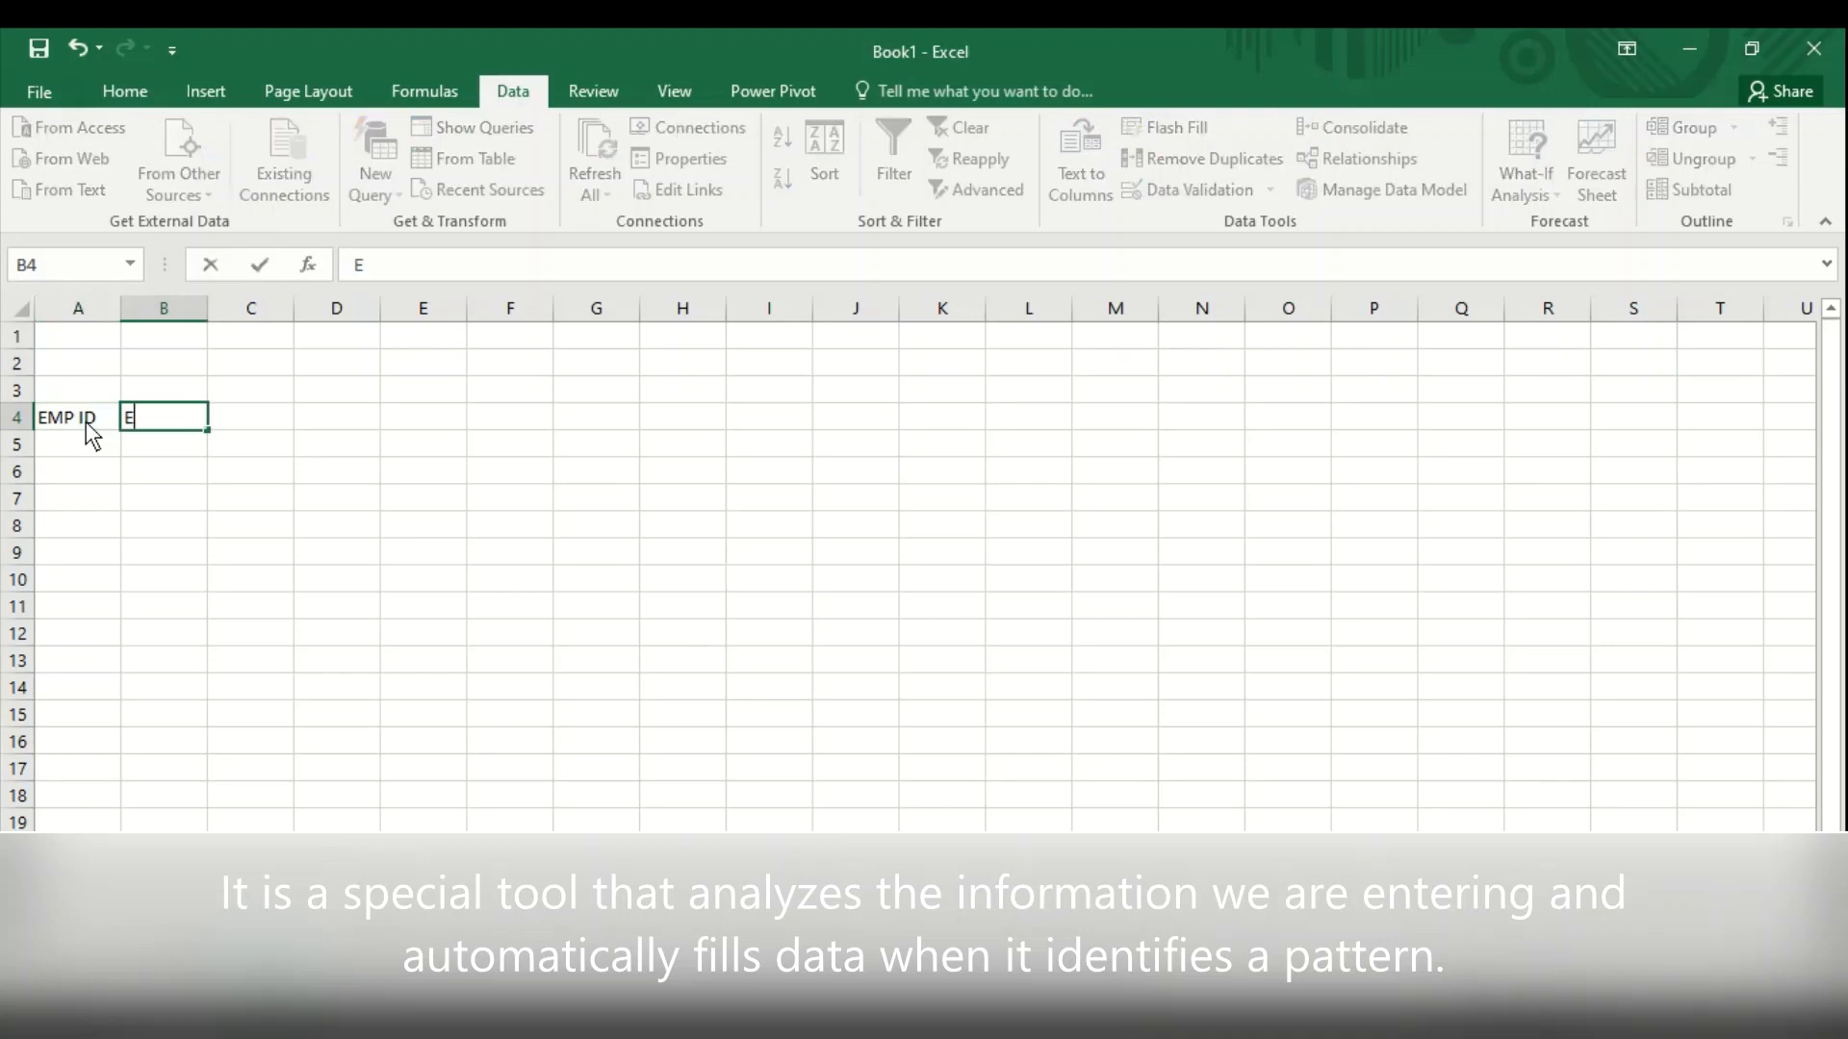
text(MP NAME)
key(Tab)
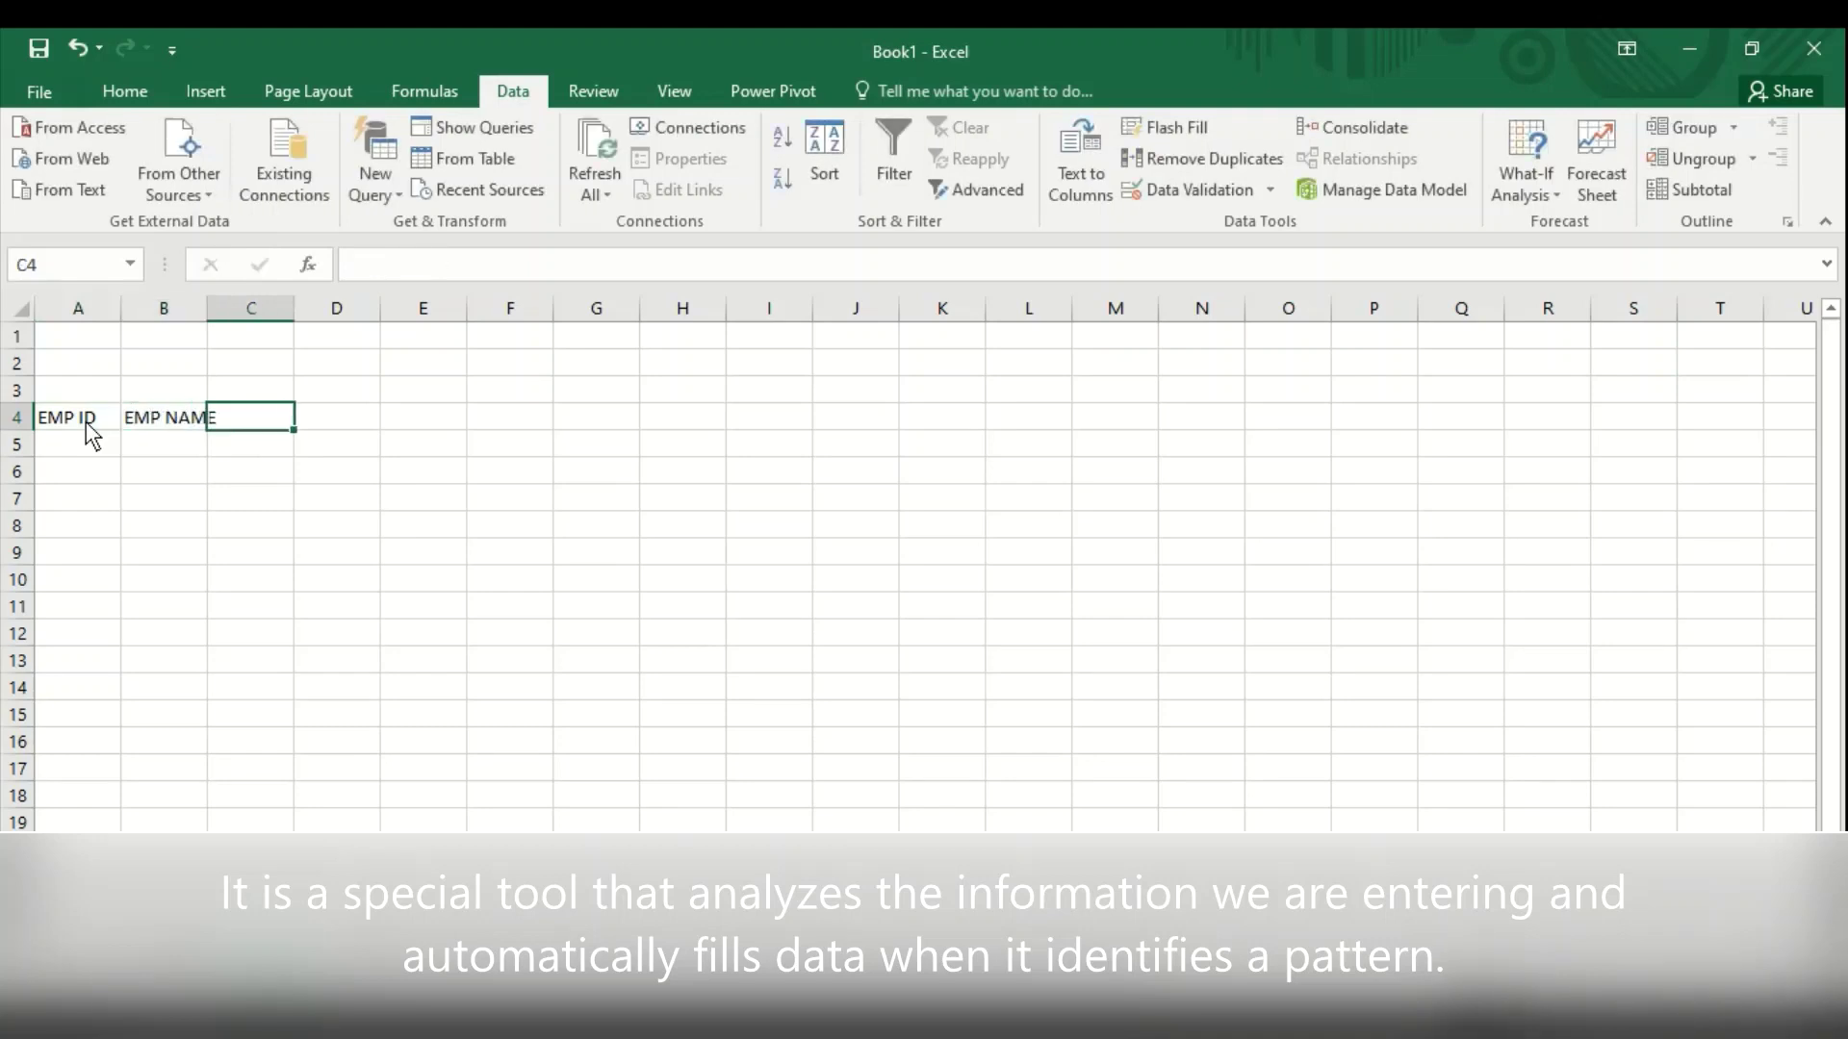
text(JOB)
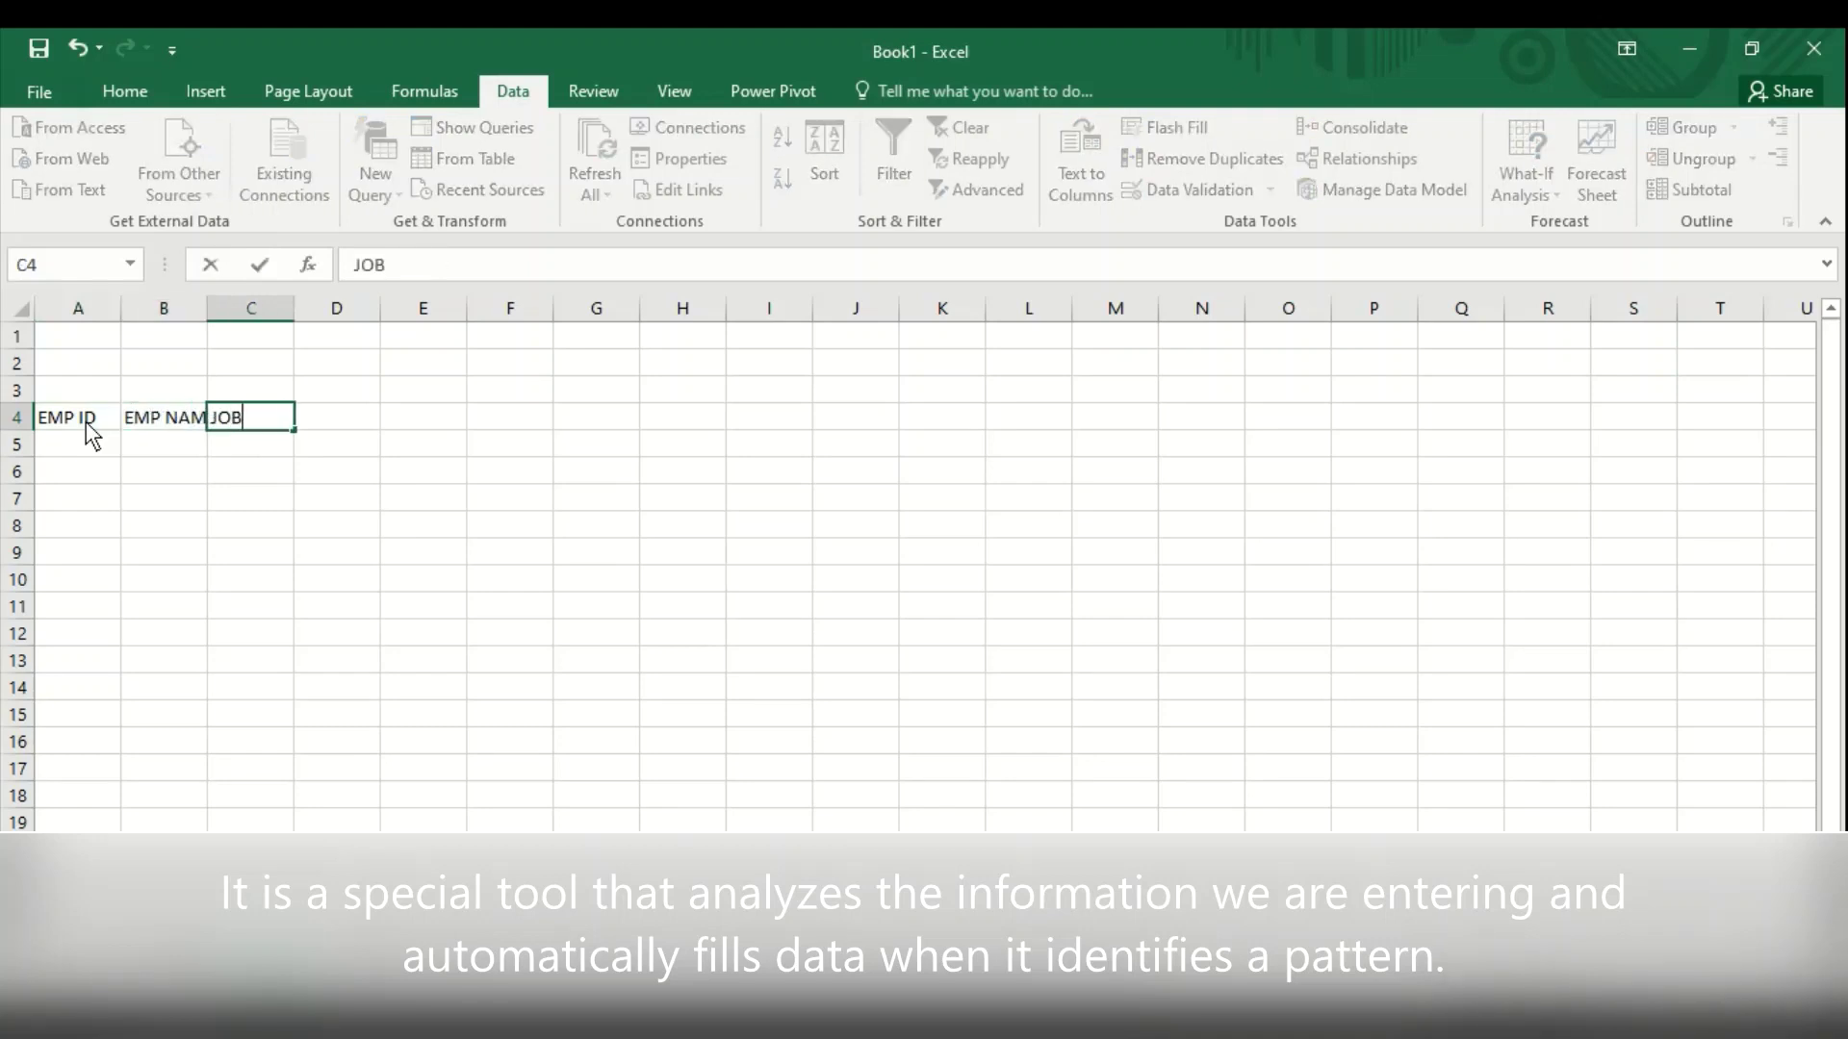
key(Tab)
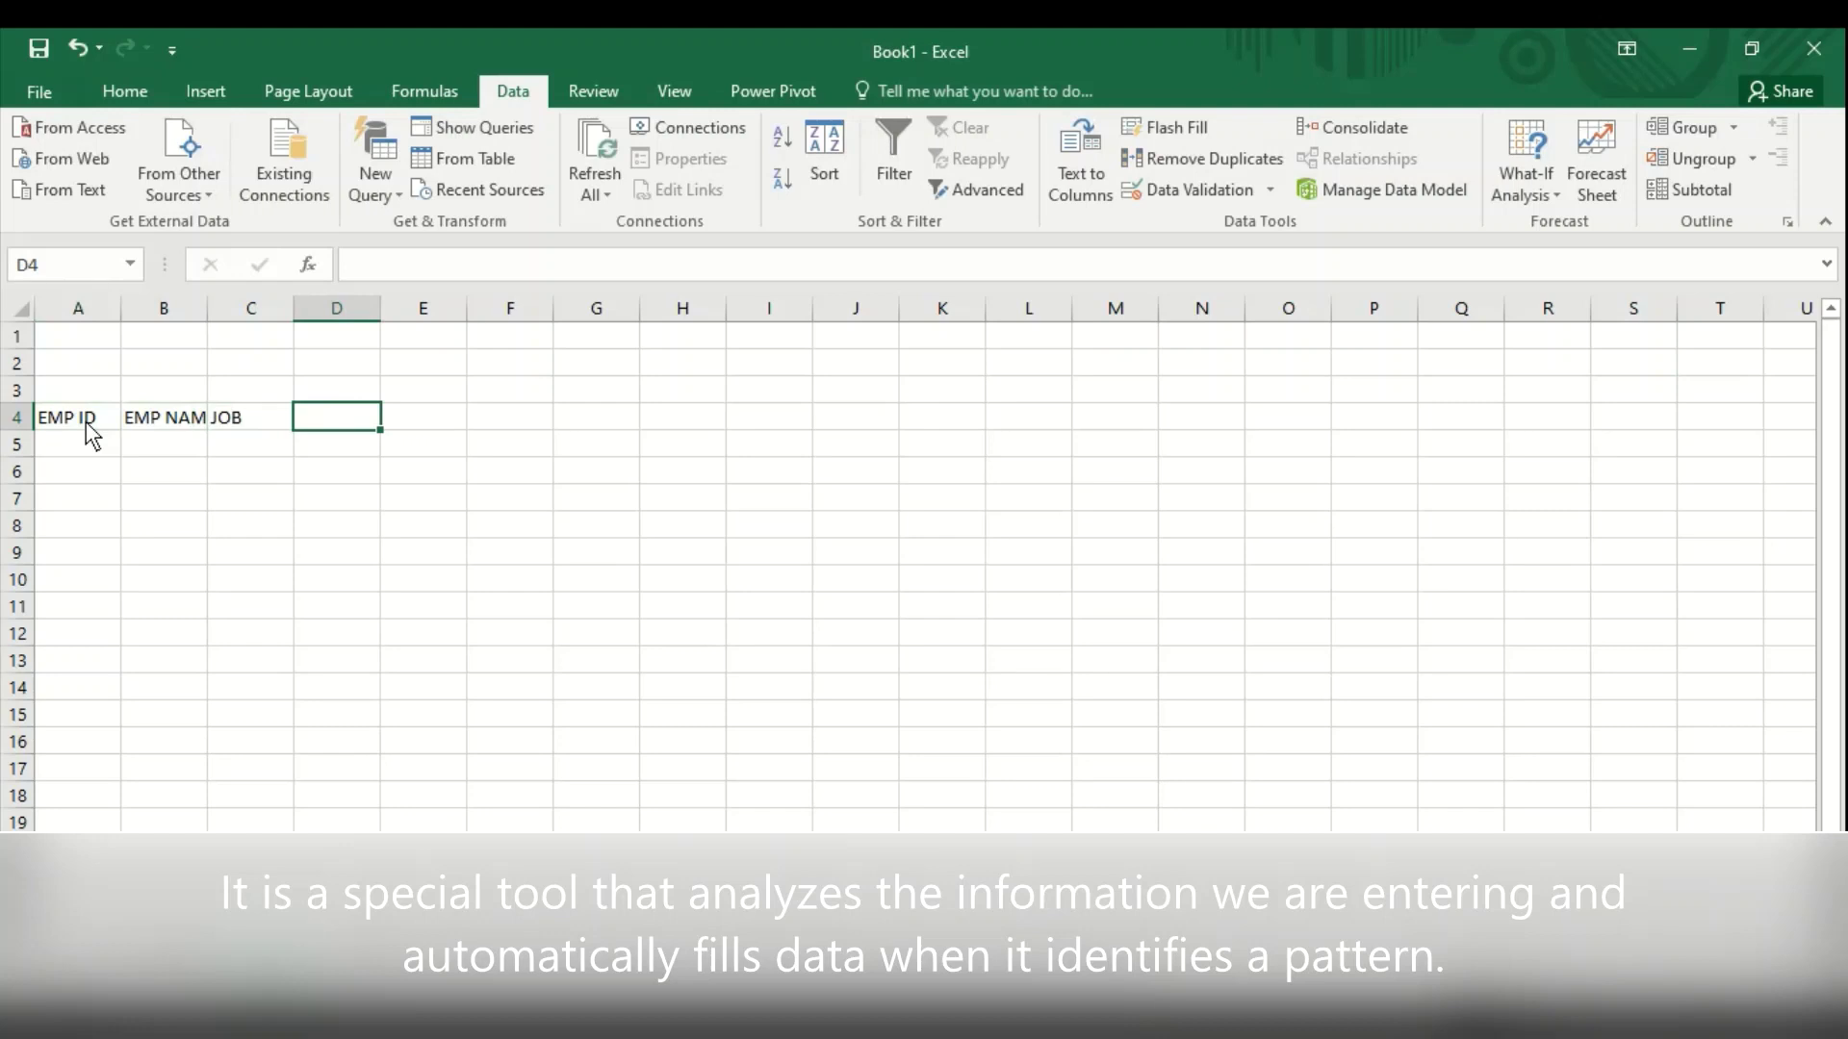
text(SALARY)
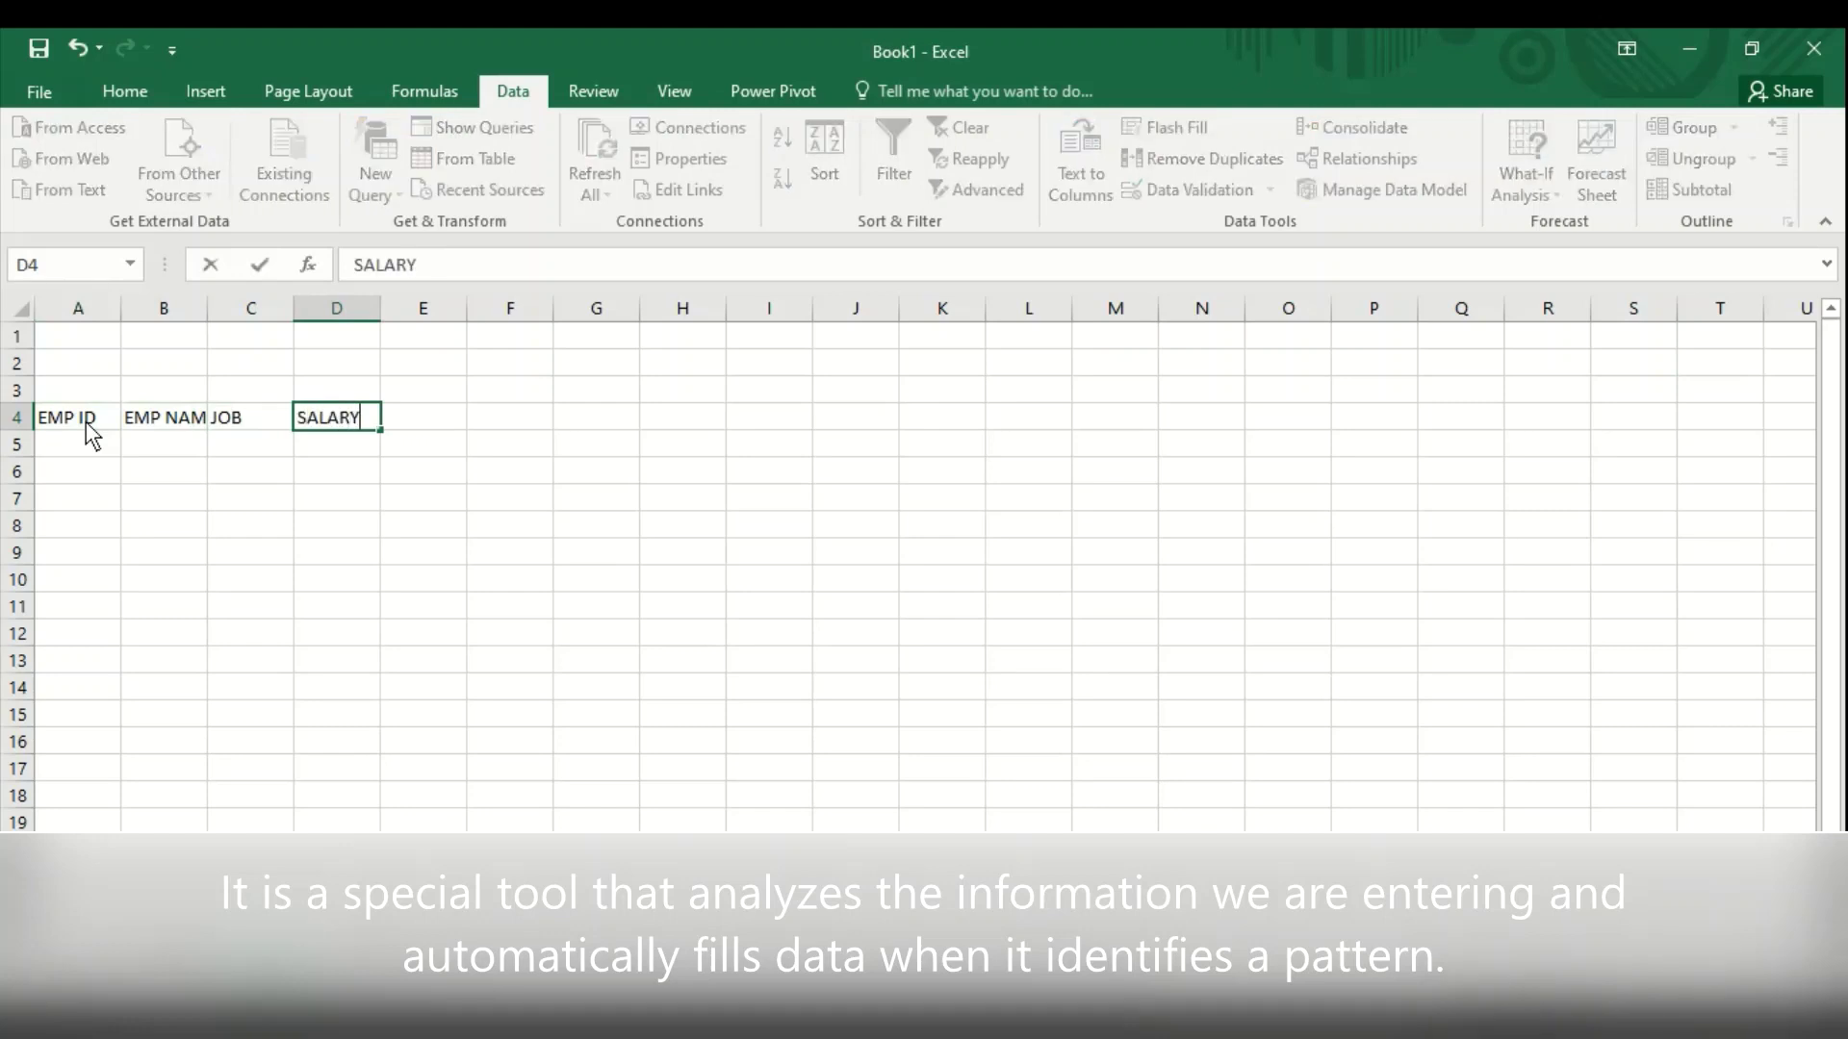
key(Return)
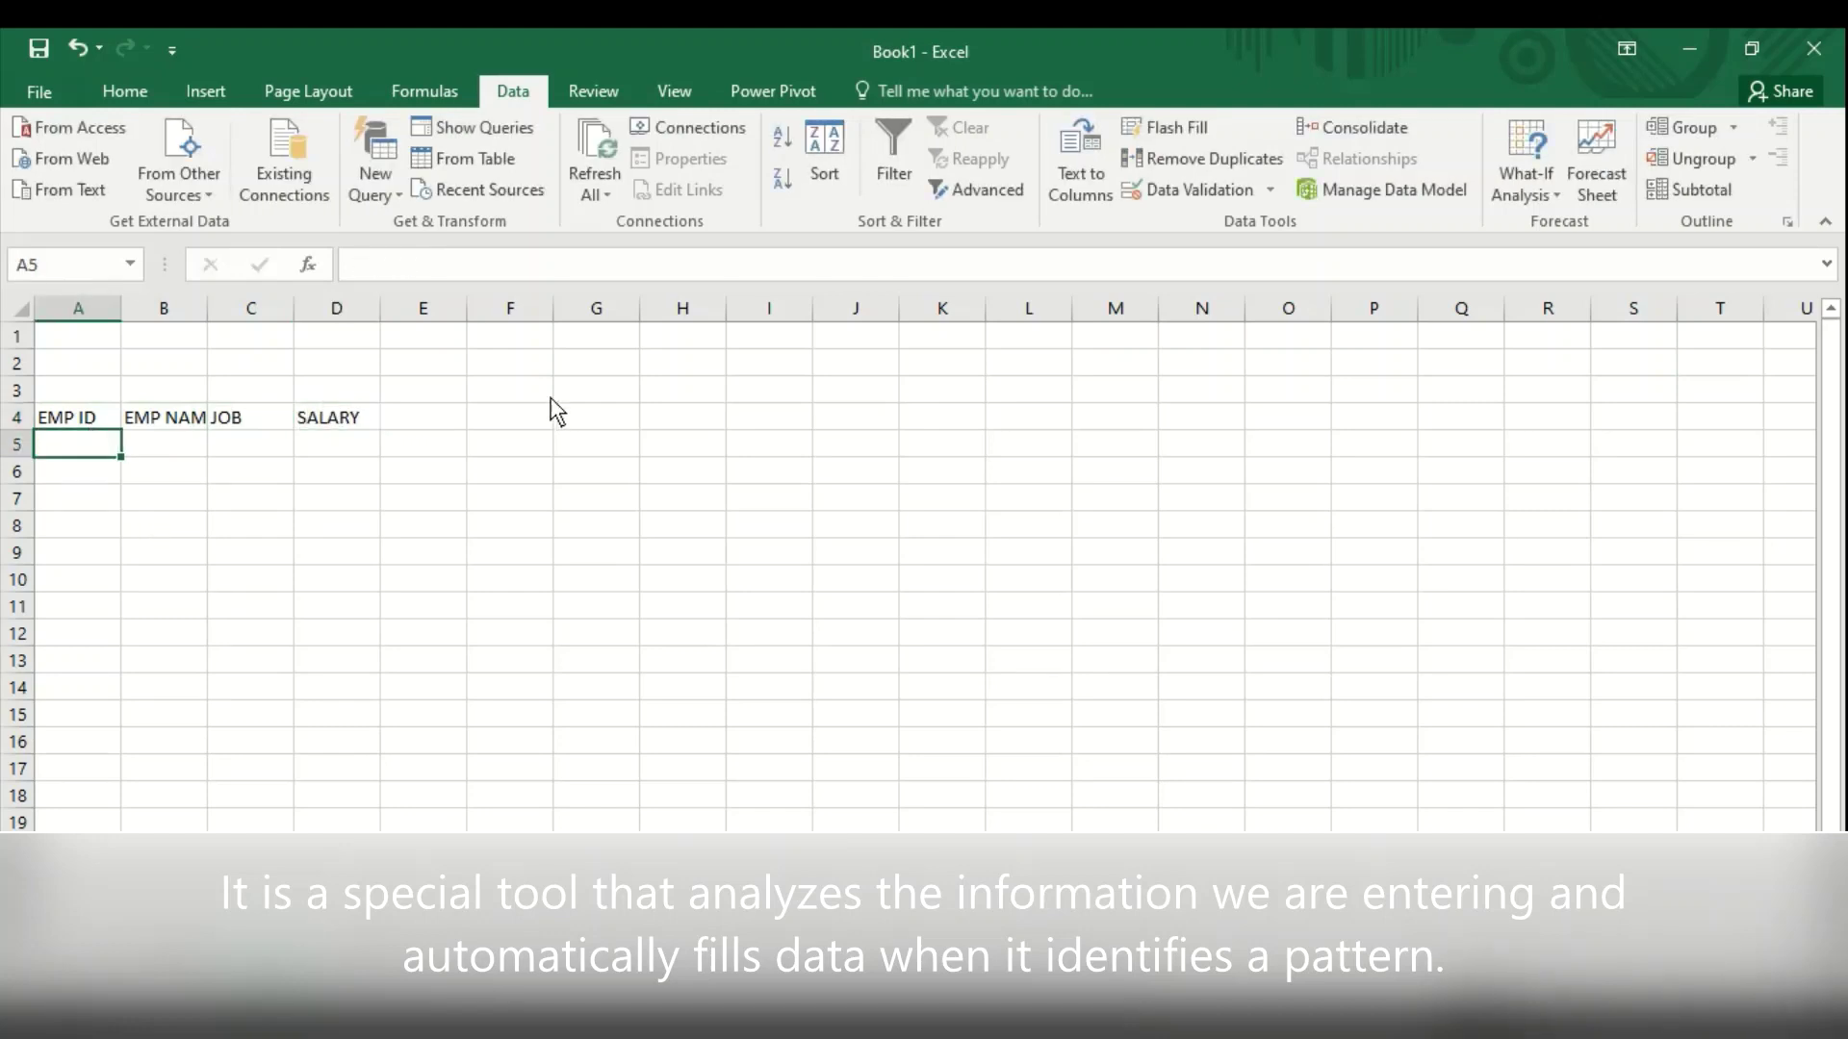
- Add the DETAILS header in cell E4
click(449, 420)
text(DETA)
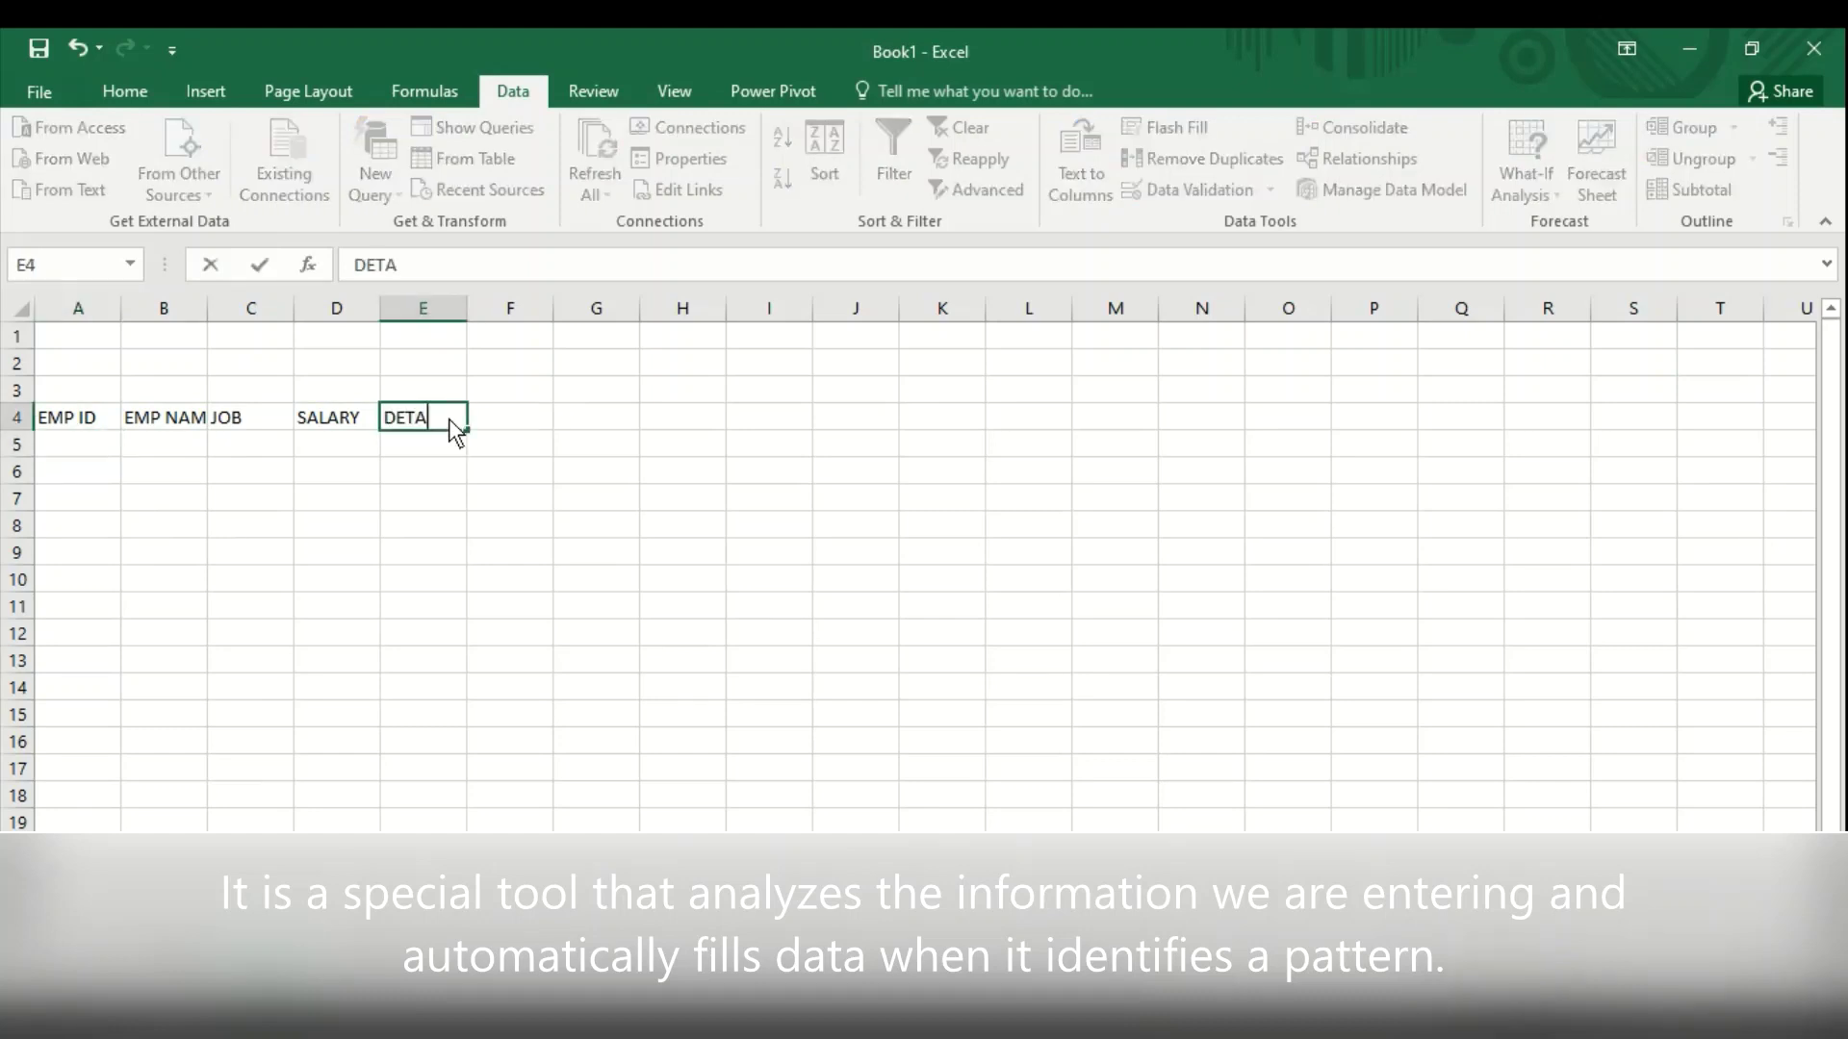
text(ILS)
key(Return)
key(Left)
key(Left)
key(Left)
key(Left)
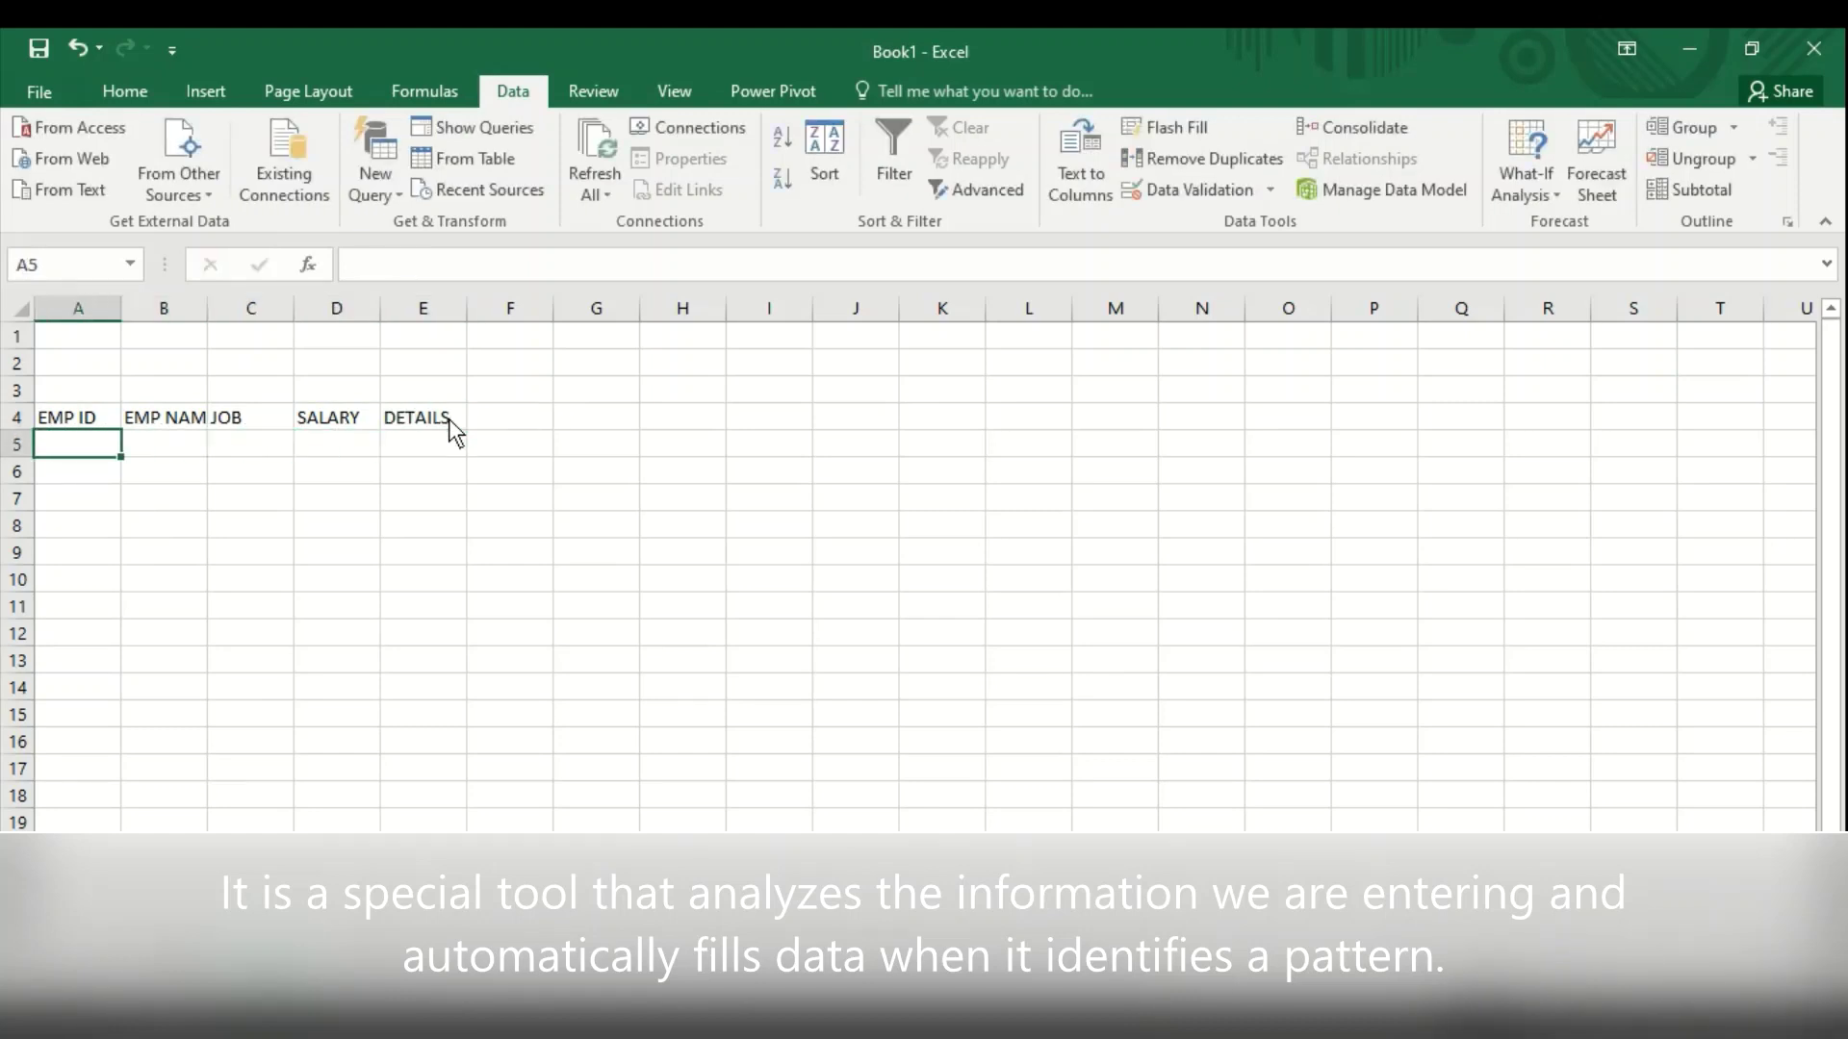
- Fill row 5 with employee E001, their name, MANAGER and salary 50000
text(E001)
key(Tab)
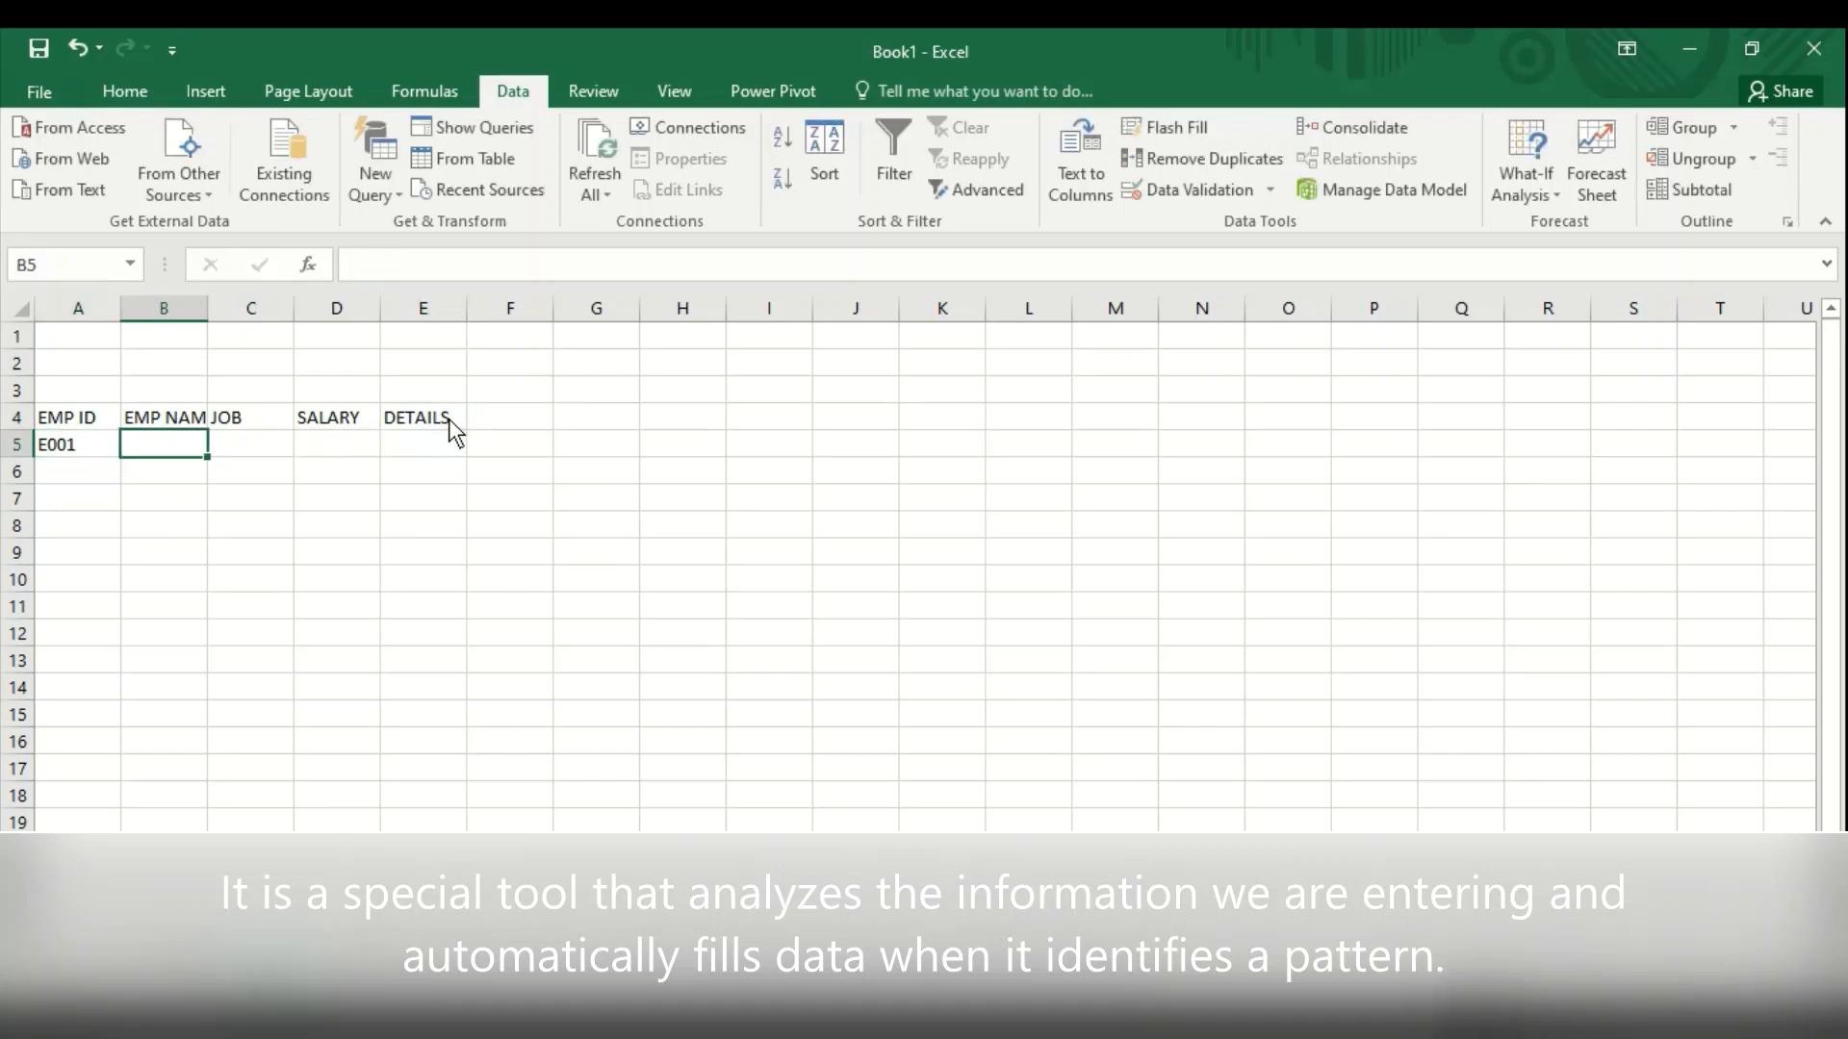
text(RITESH)
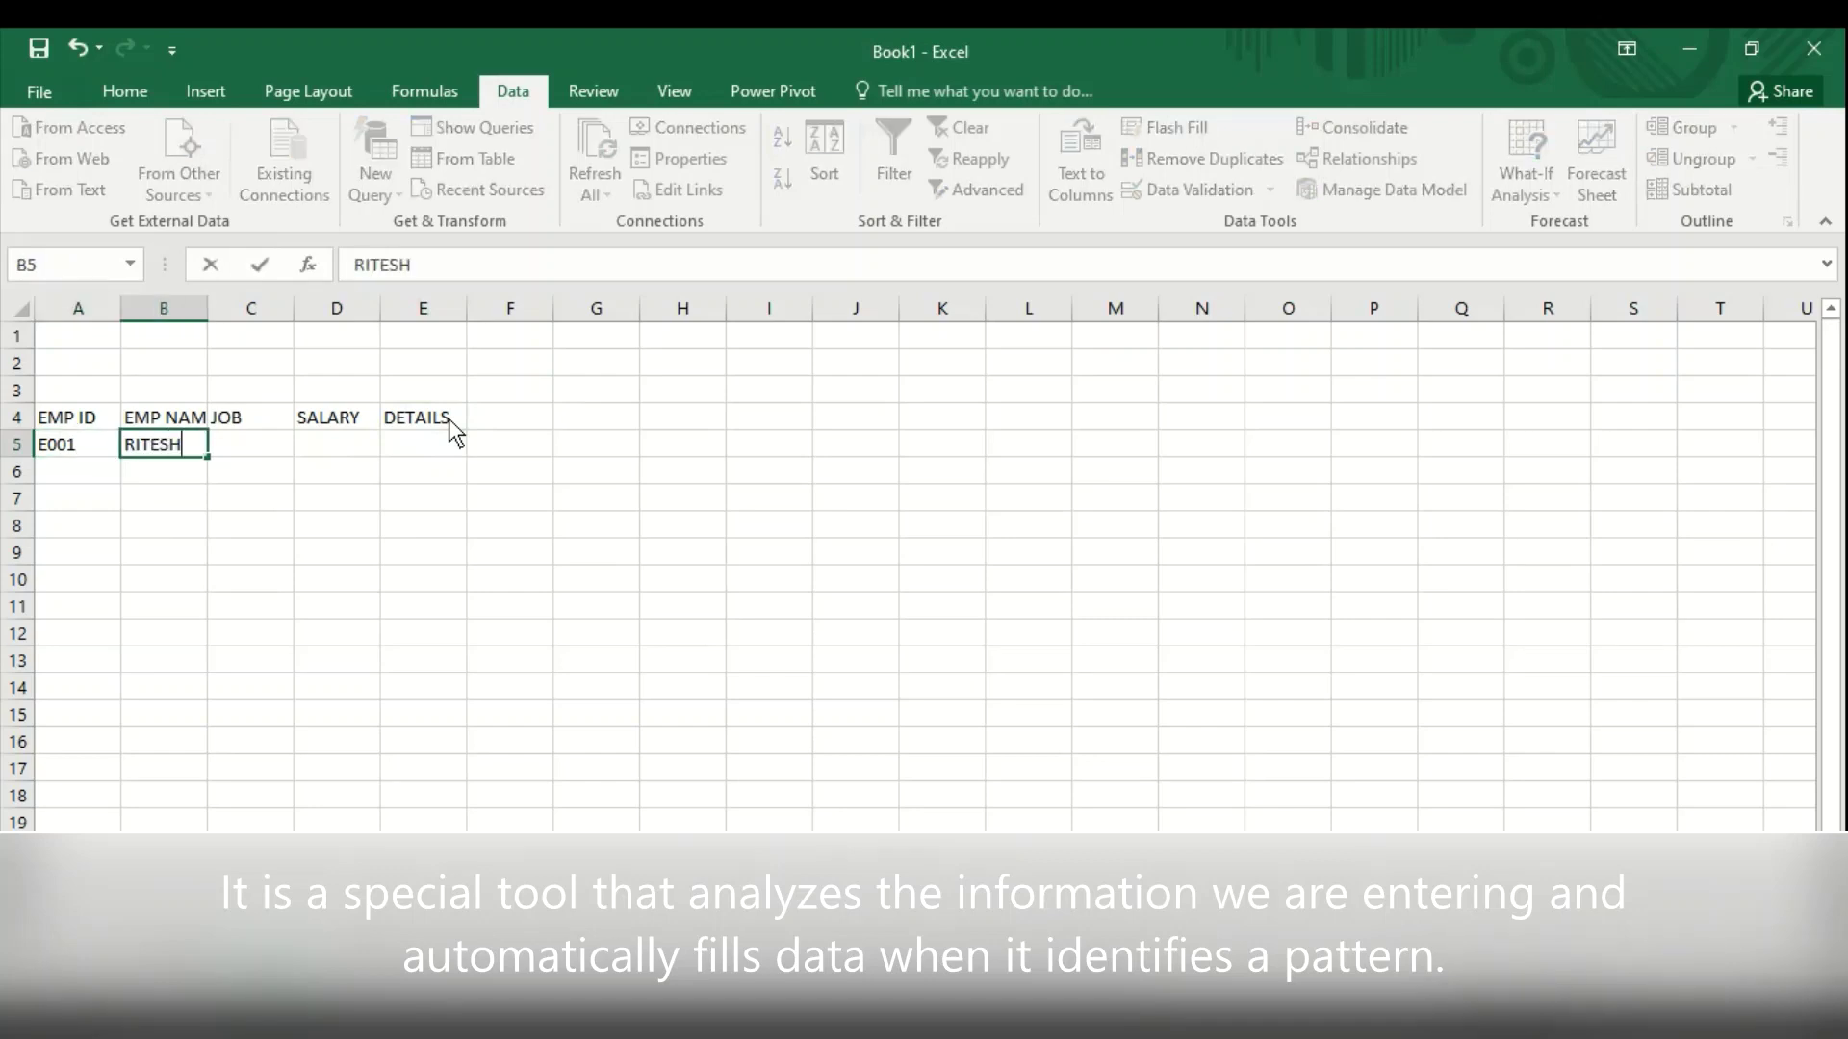
key(Tab)
text(MANAG)
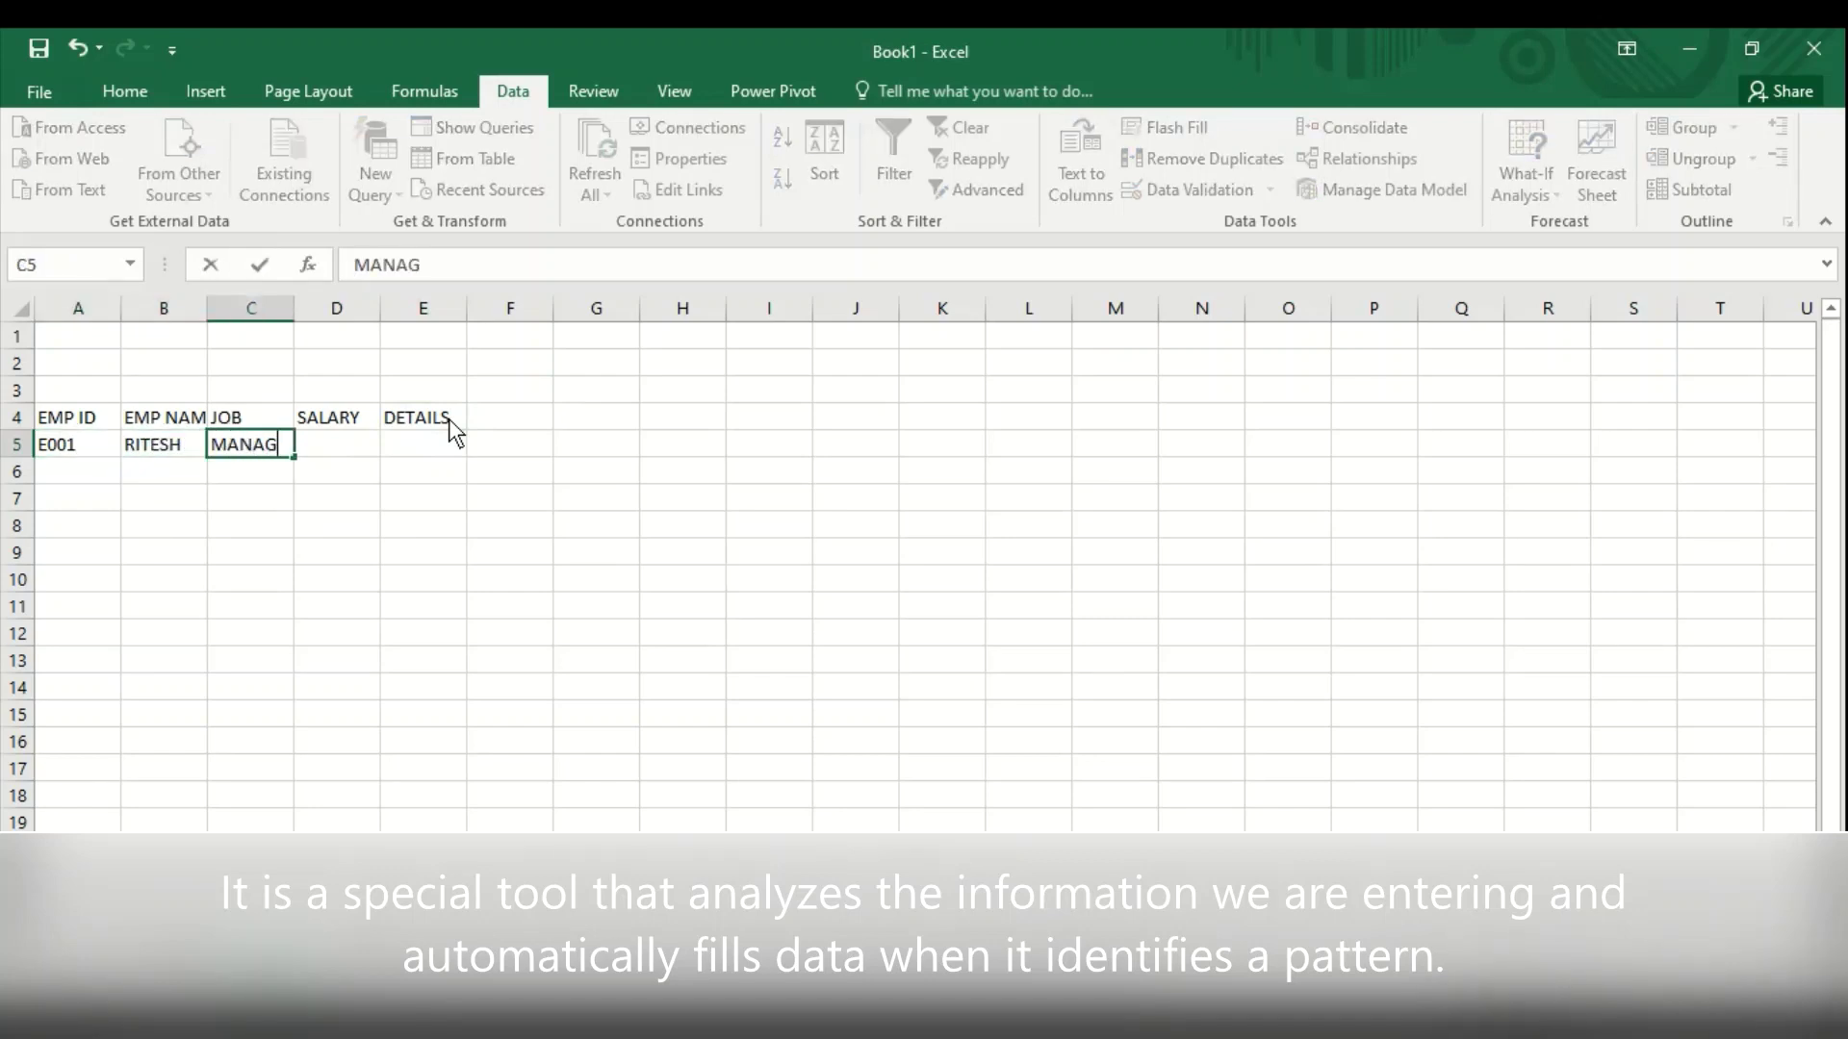
text(ER)
key(Tab)
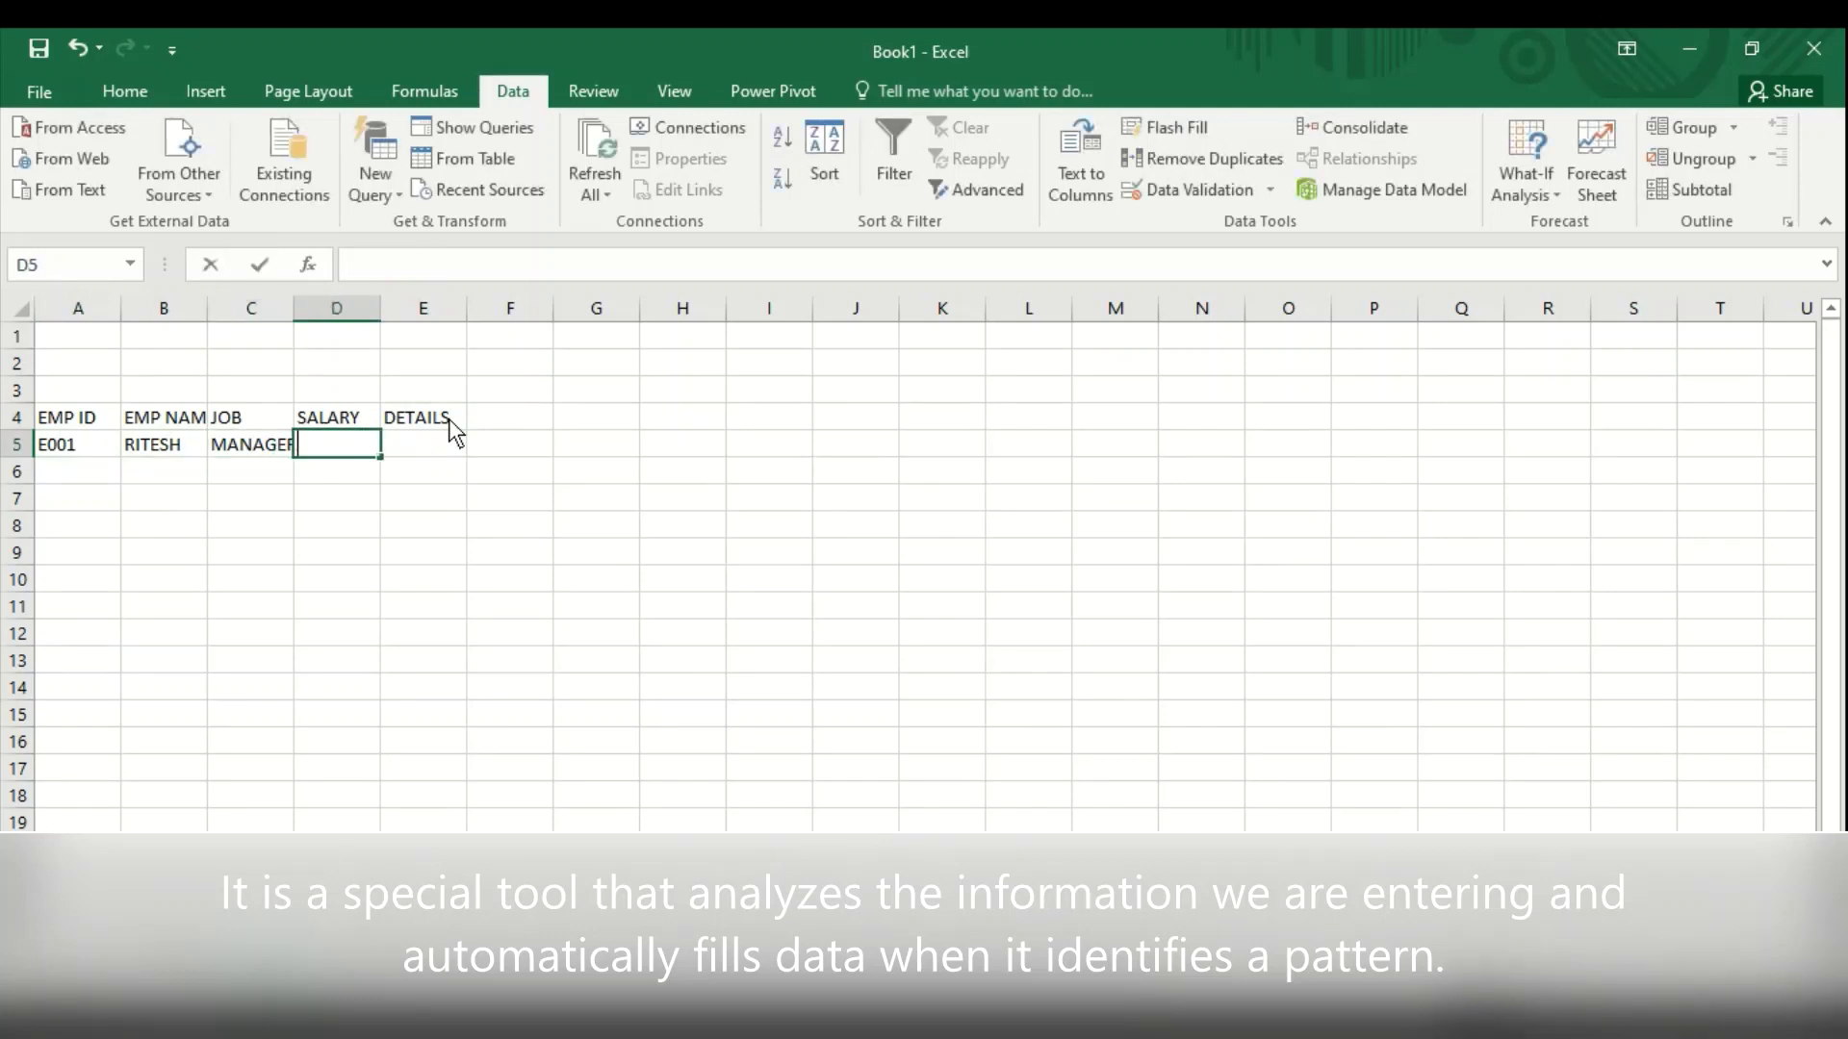
text(50000)
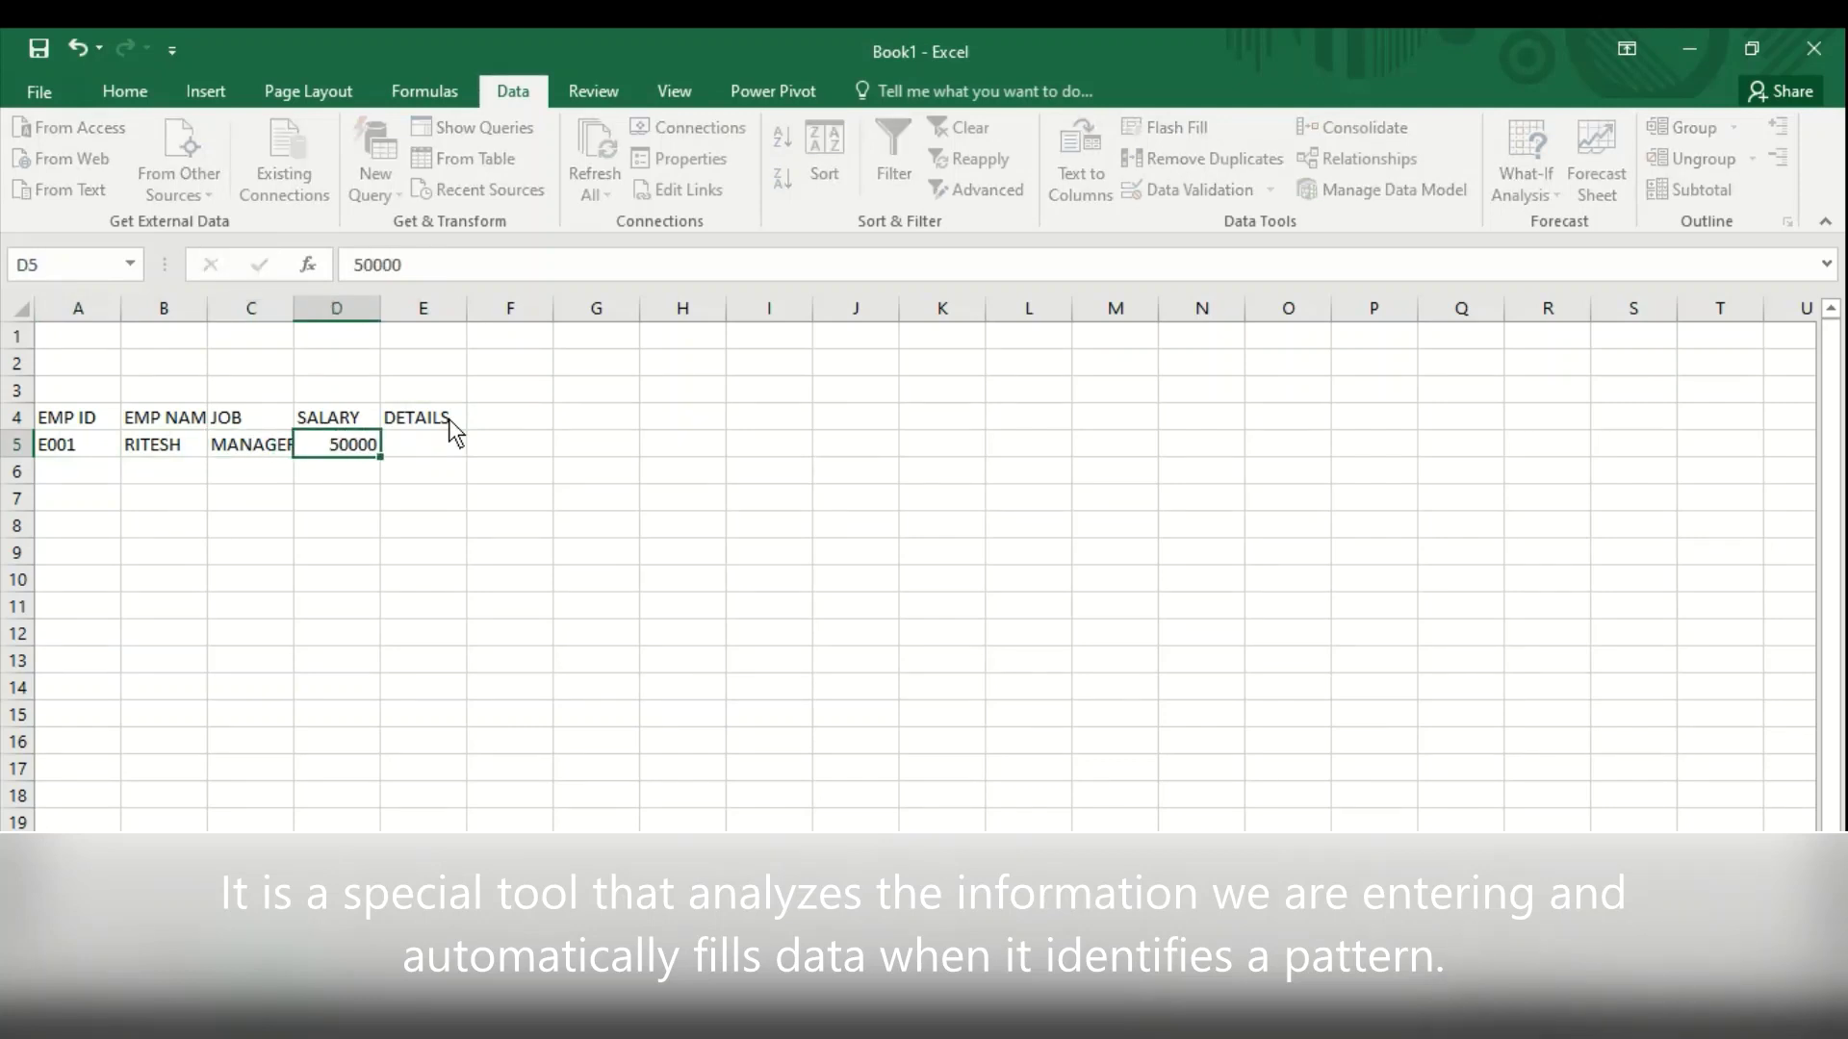
key(Tab)
key(Return)
- Fill row 6 with employee E002, their name, CLERK and salary 54000
text(E001)
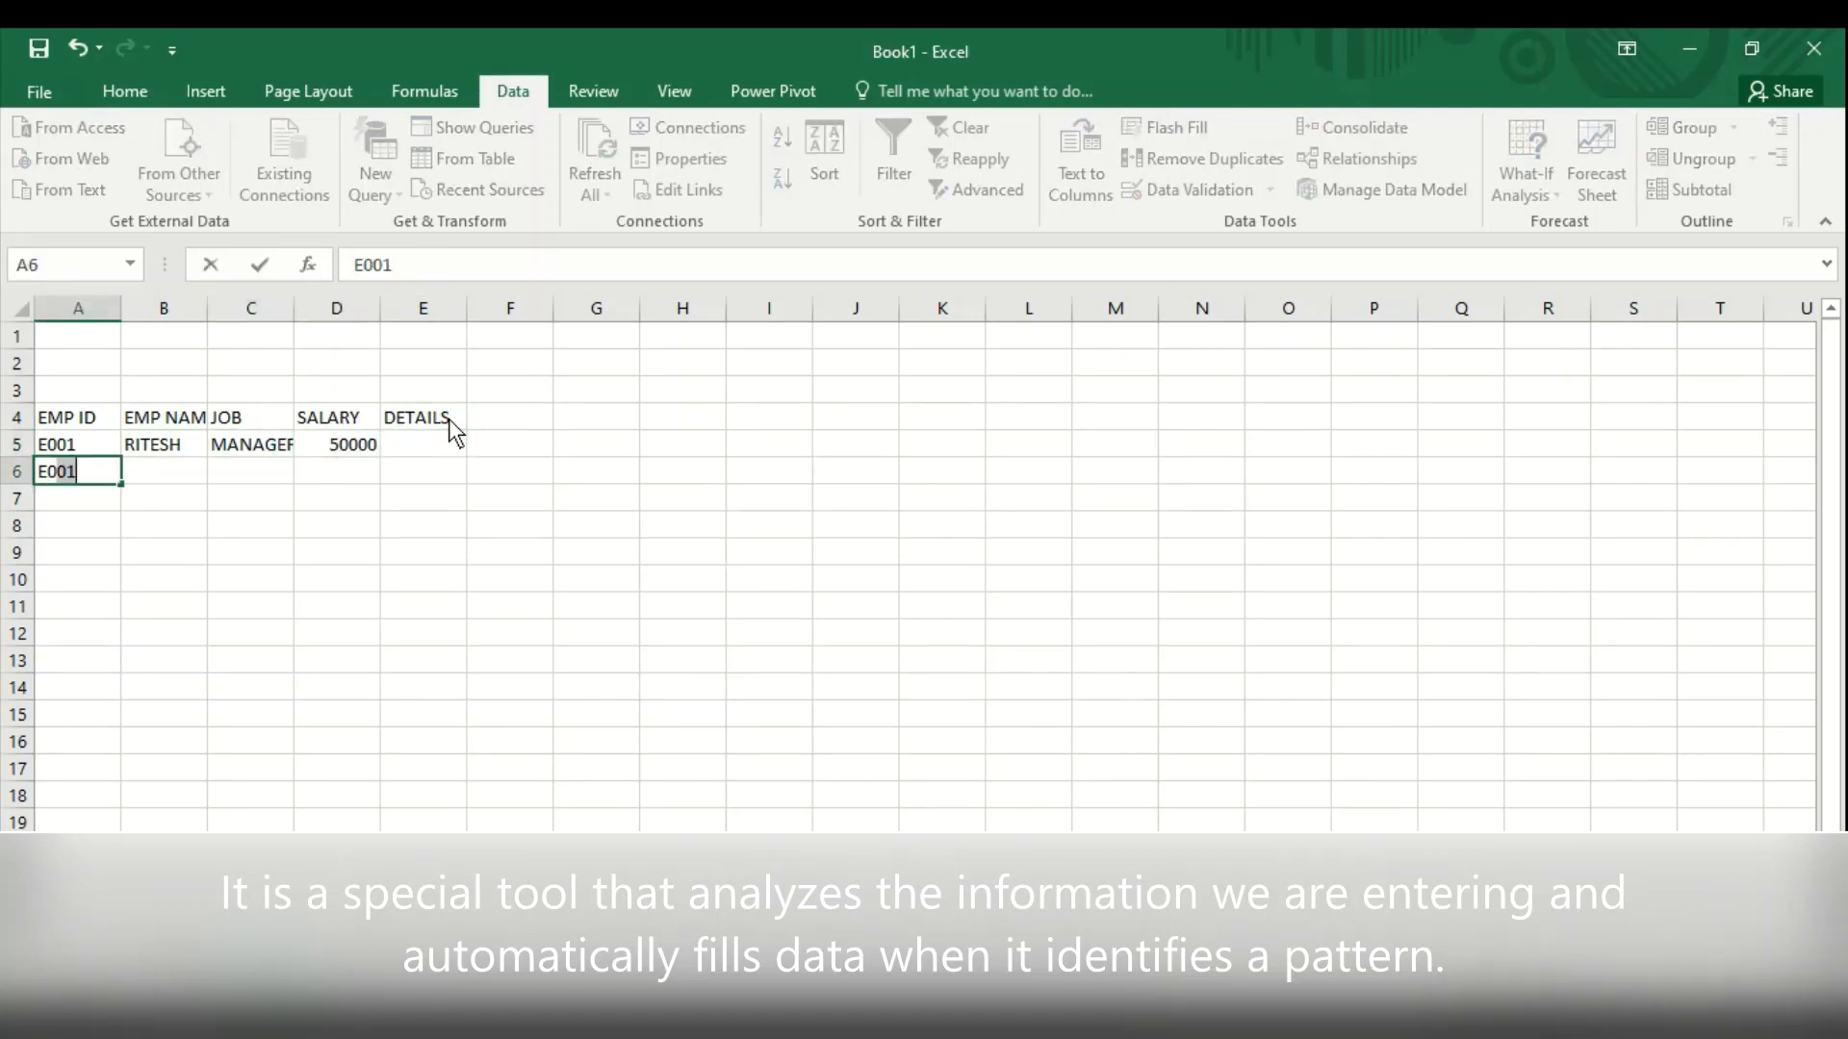
text(2)
key(Tab)
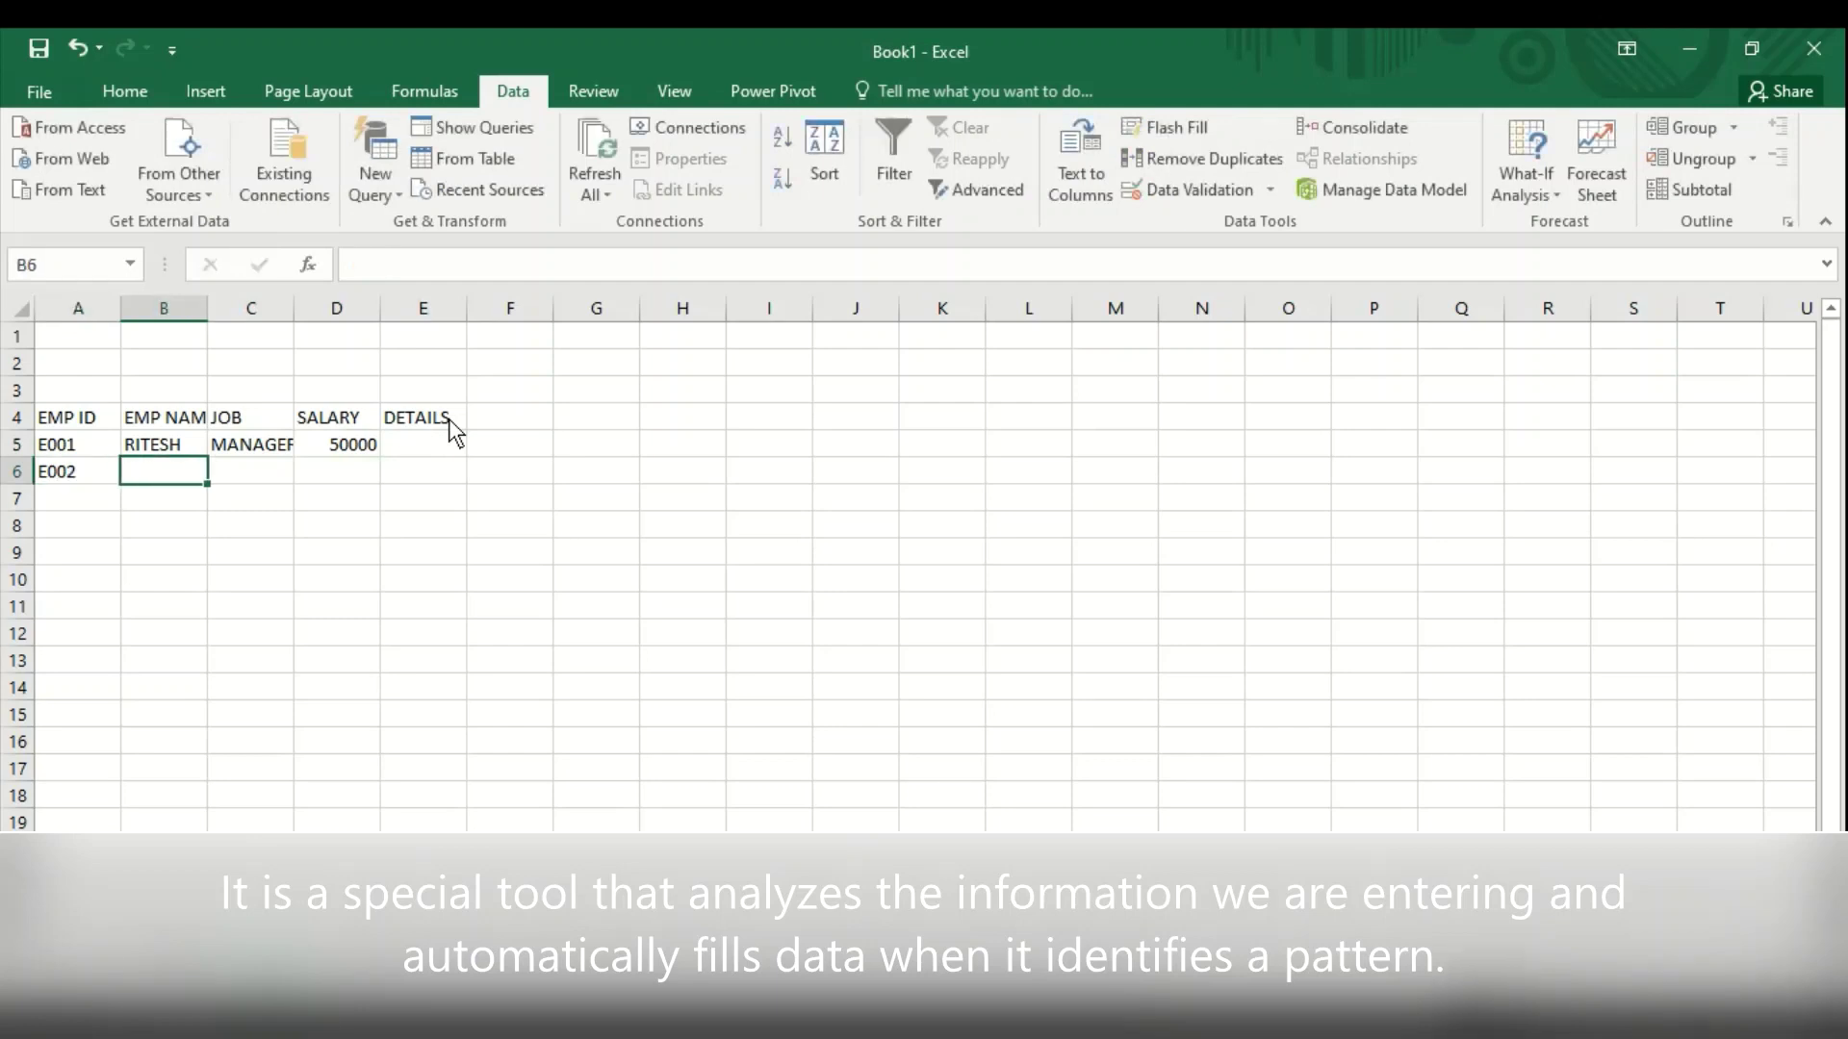
text(ma)
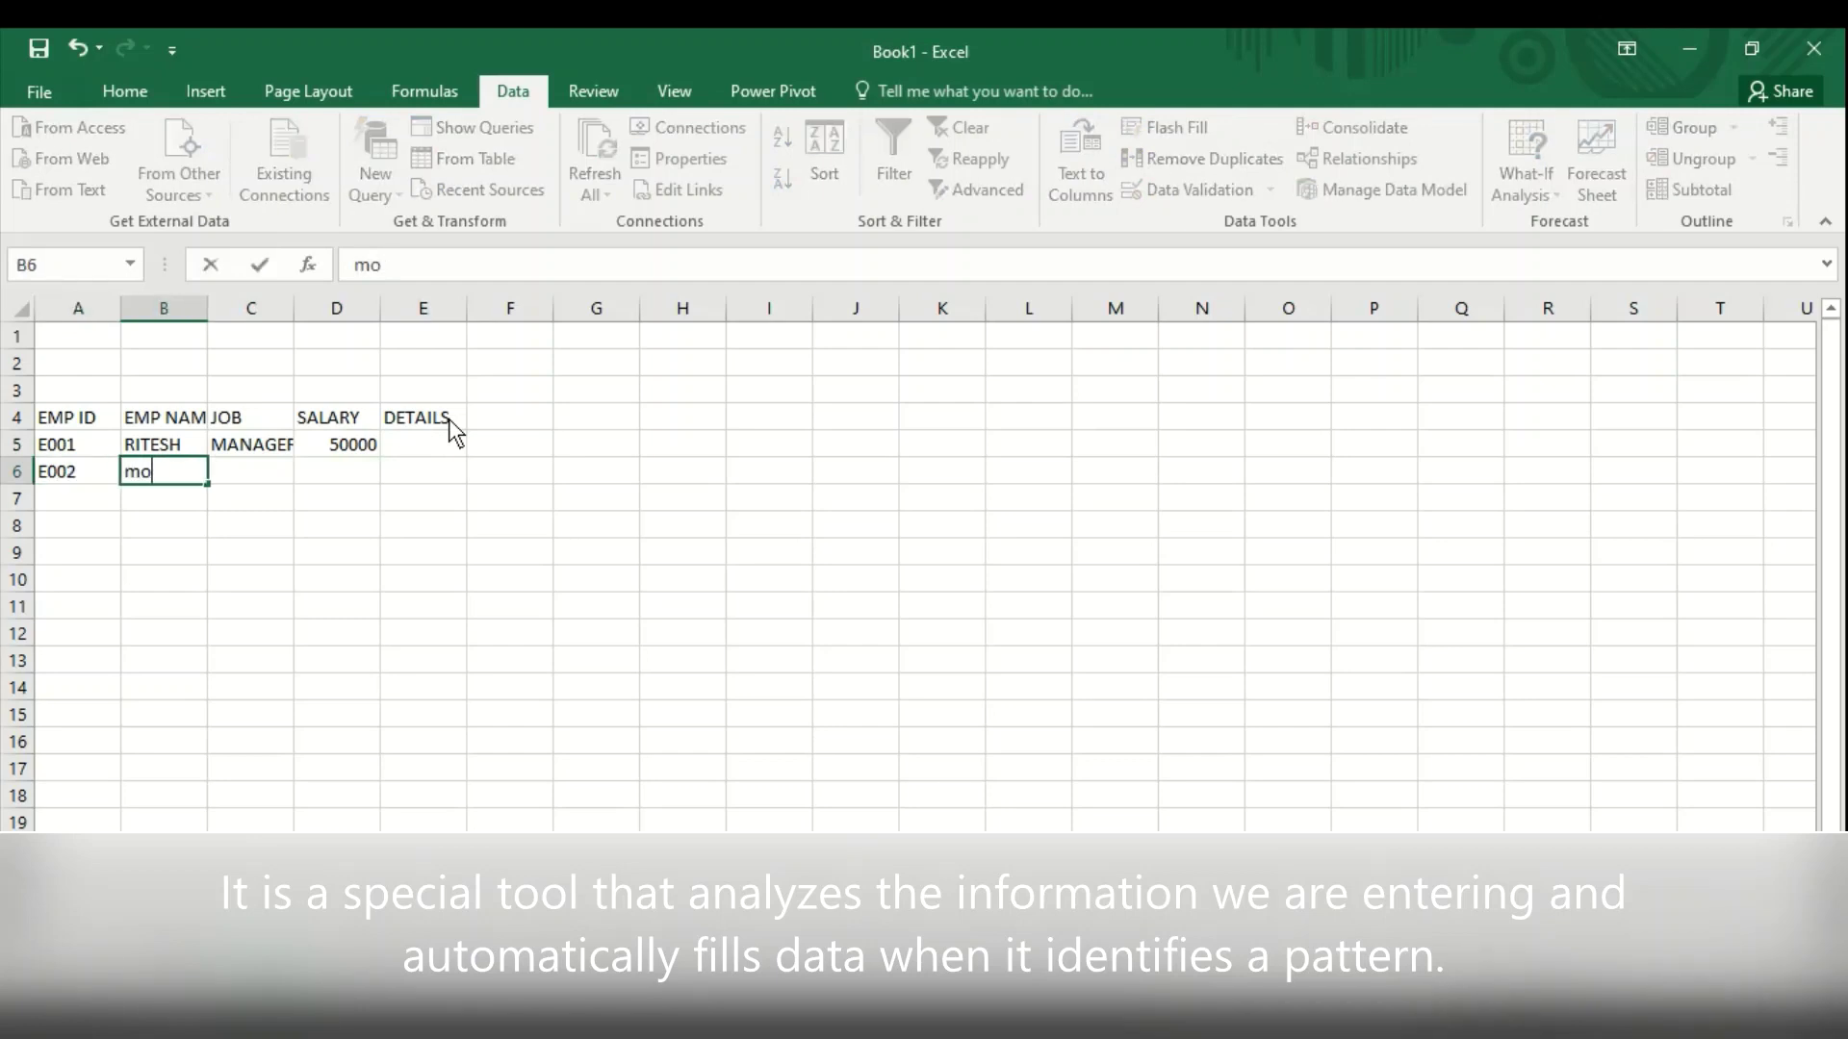
key(BackSpace)
key(BackSpace)
text(MOHIT)
key(Tab)
text(CLERK)
key(Tab)
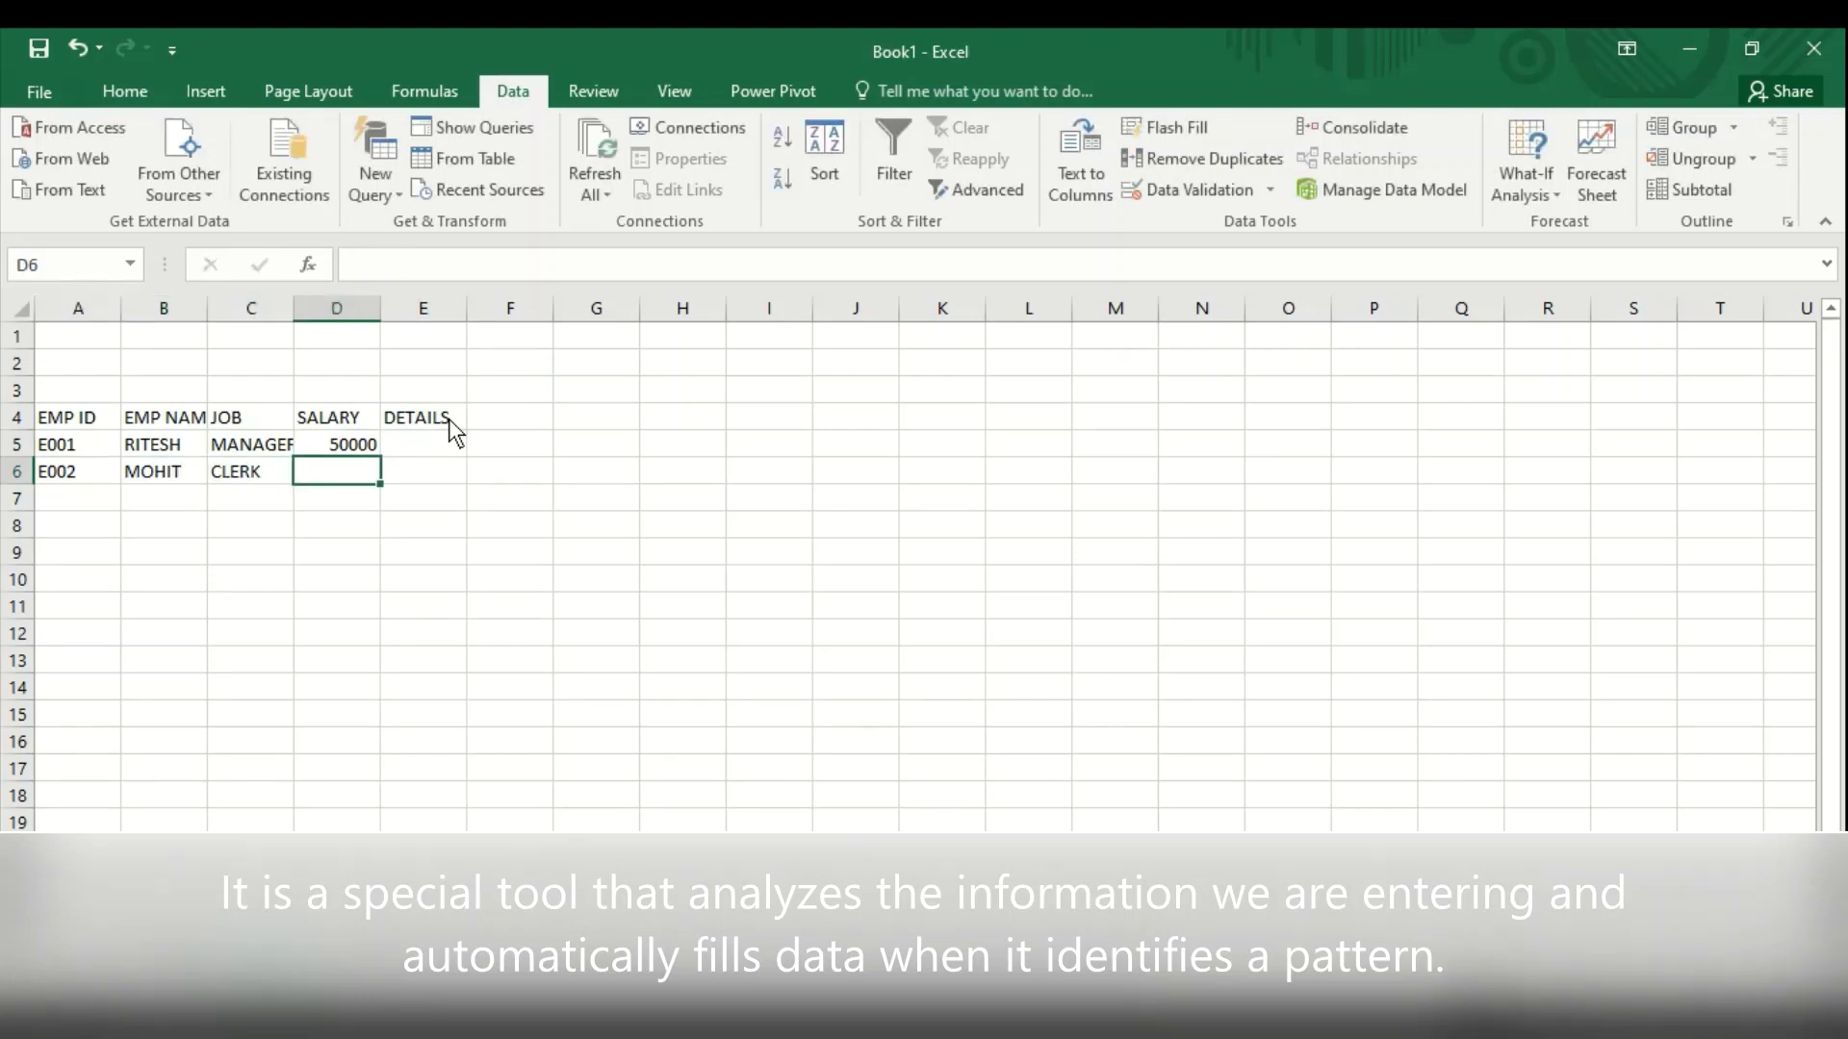
text(5)
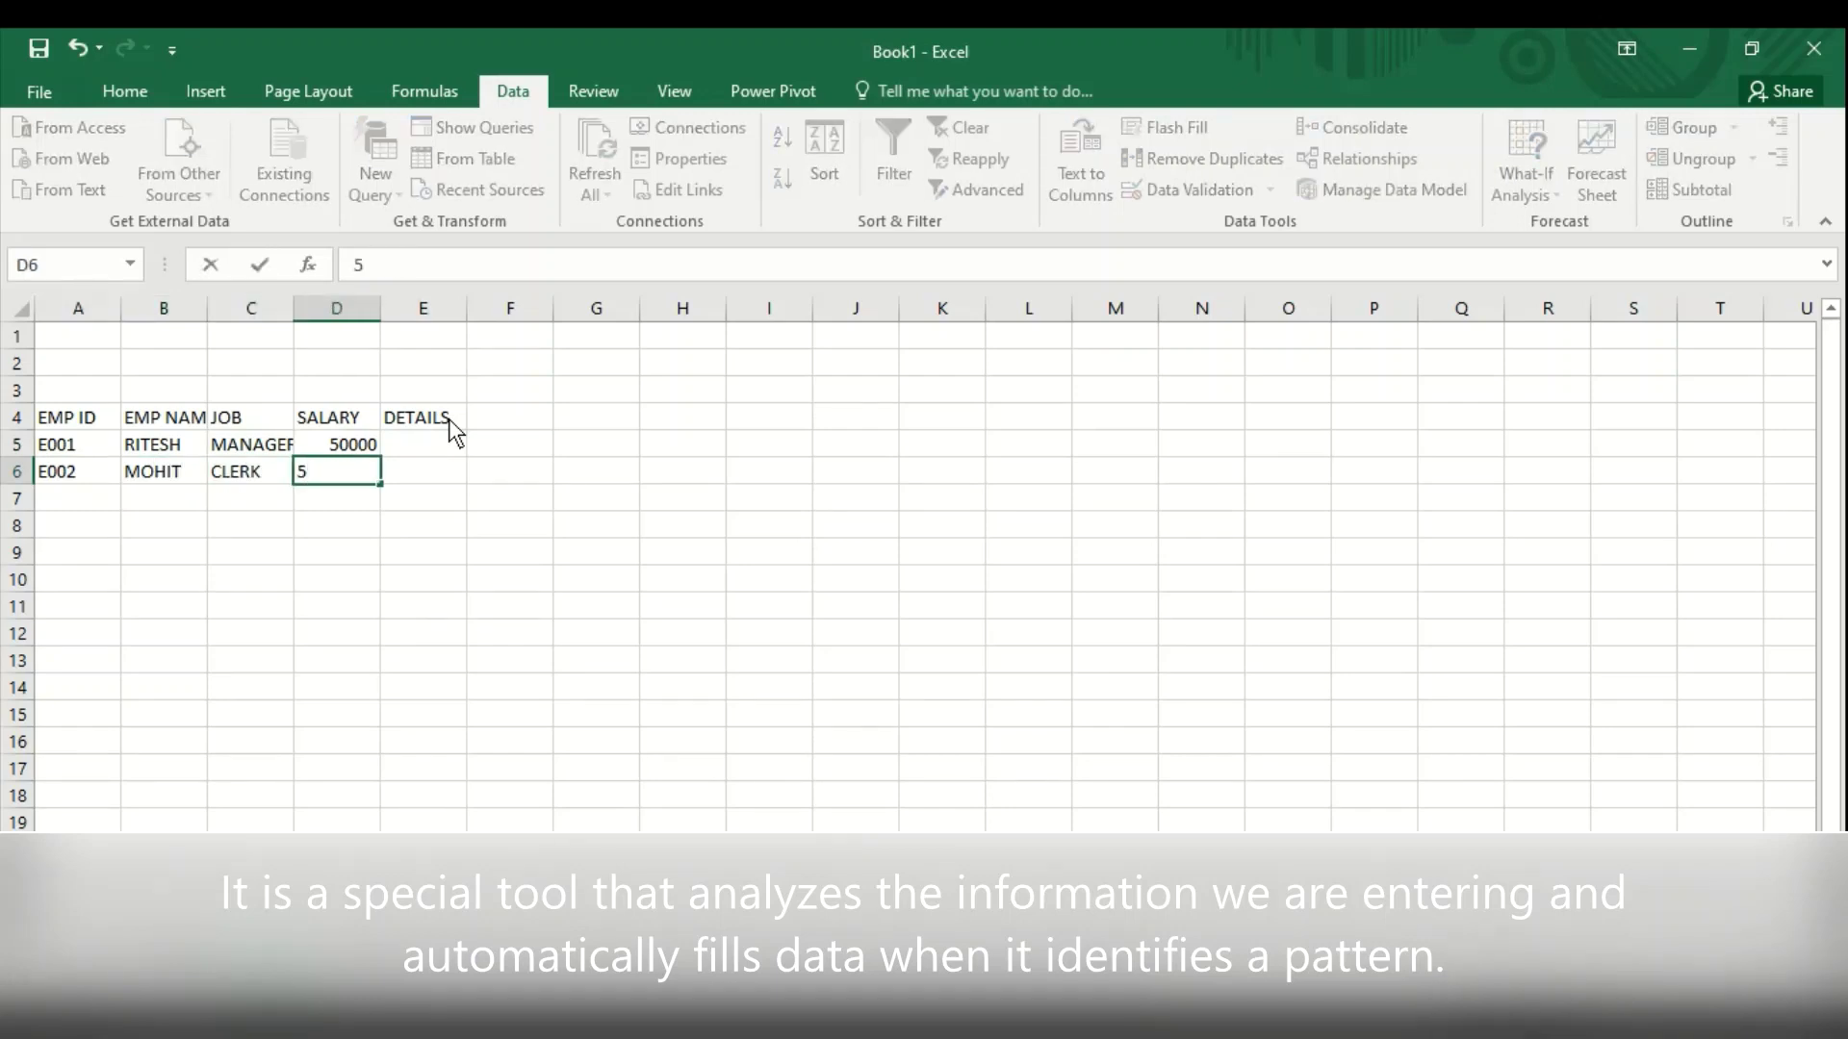
text(4000)
key(Return)
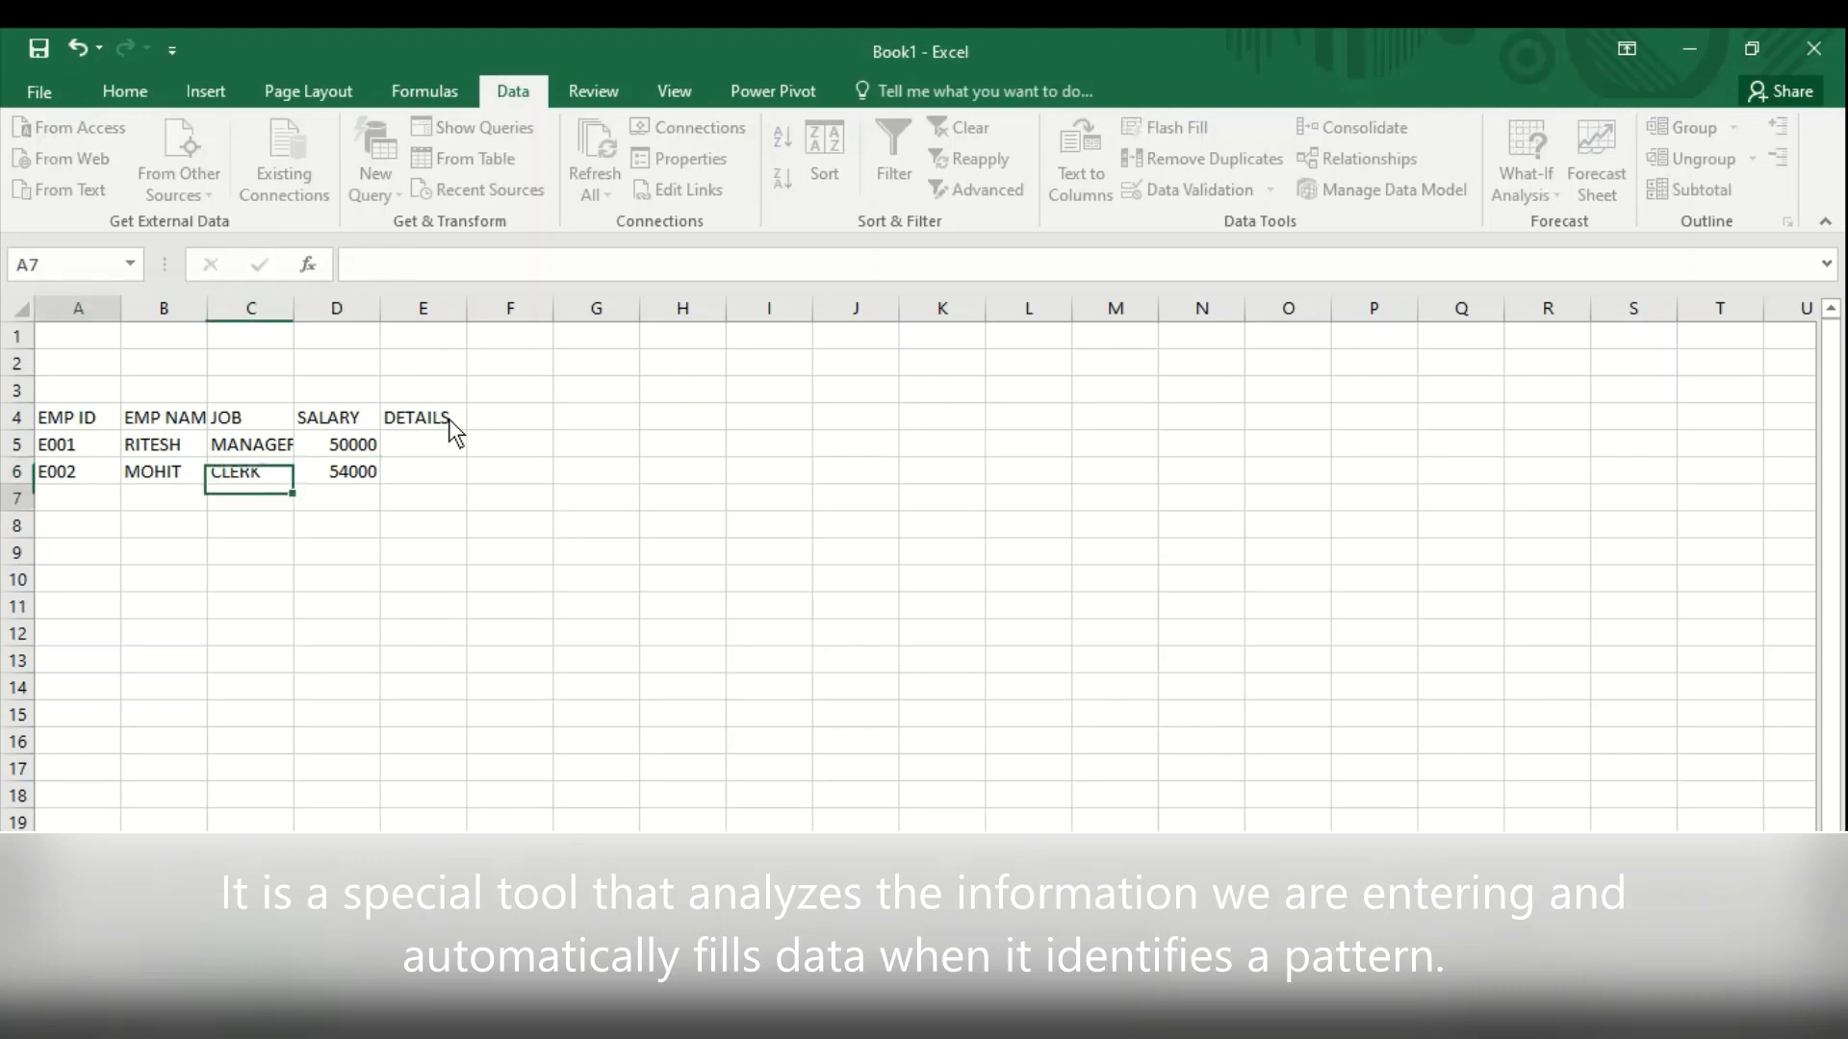
- Fill row 7 with employee E003, their name, CLERK and salary 45000
text(E)
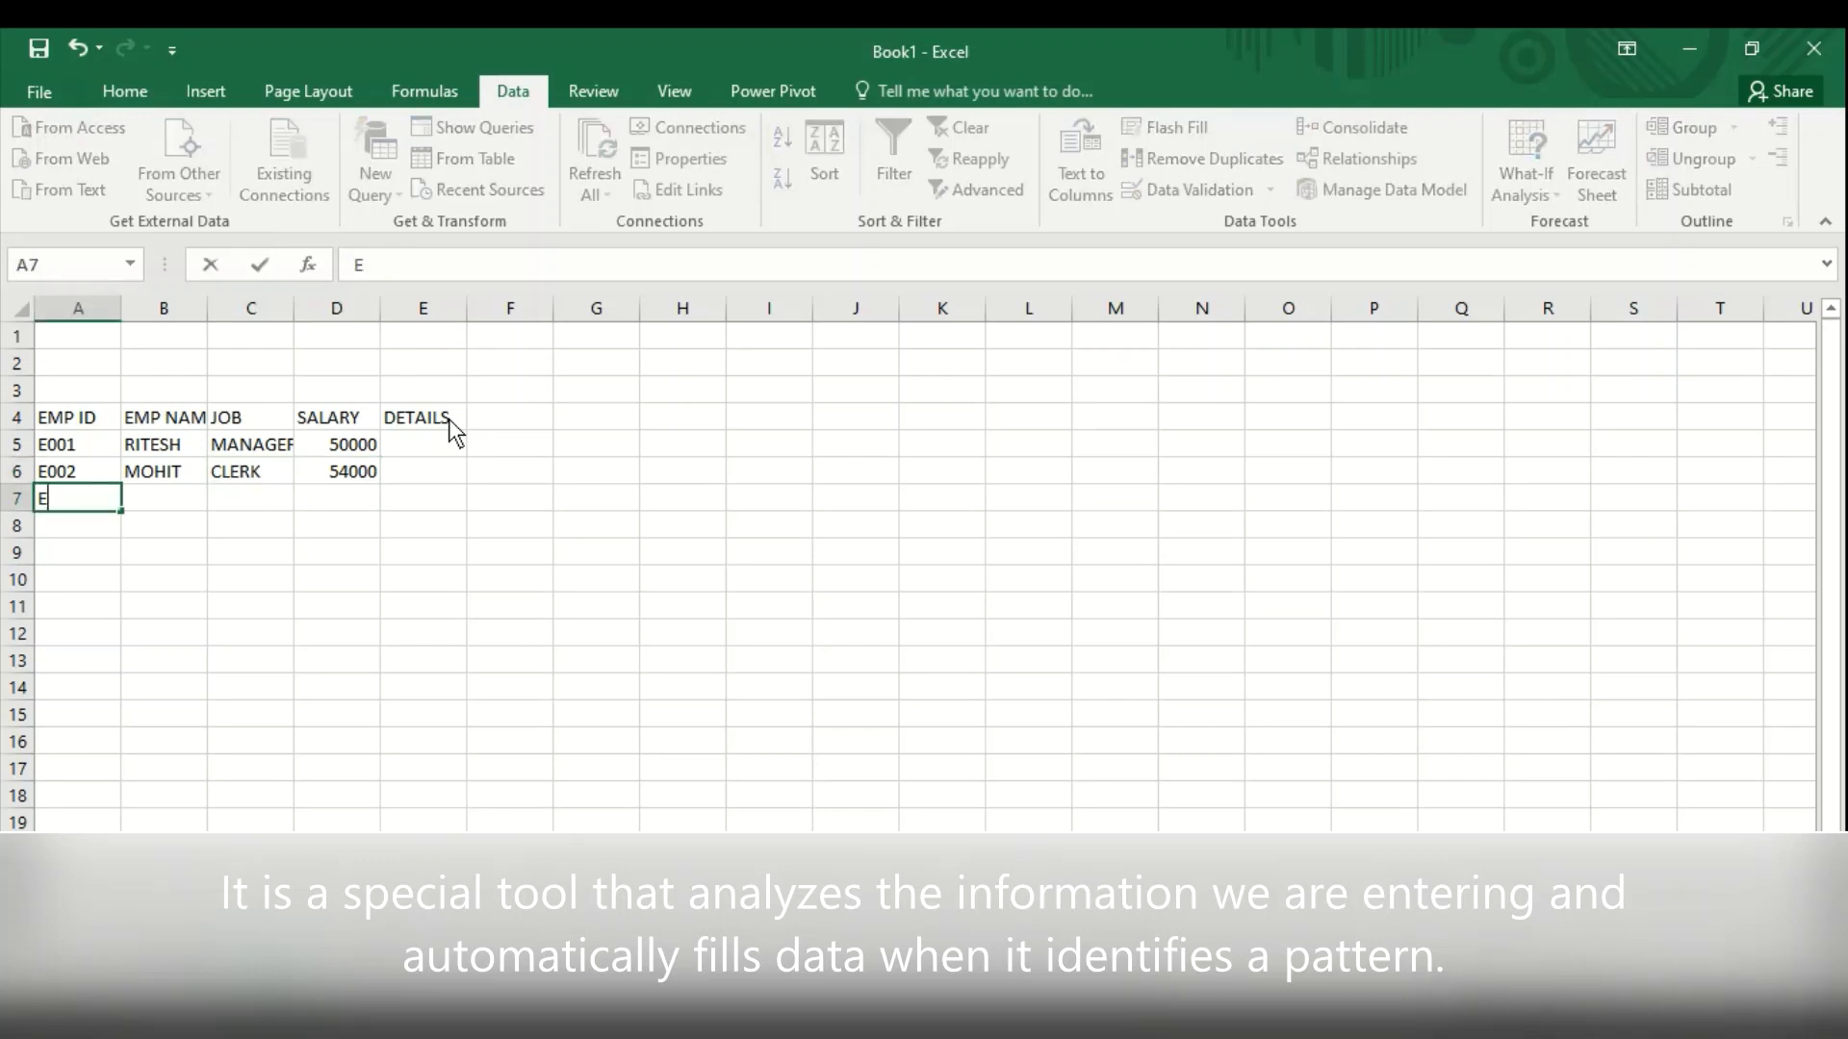
text(003)
key(Tab)
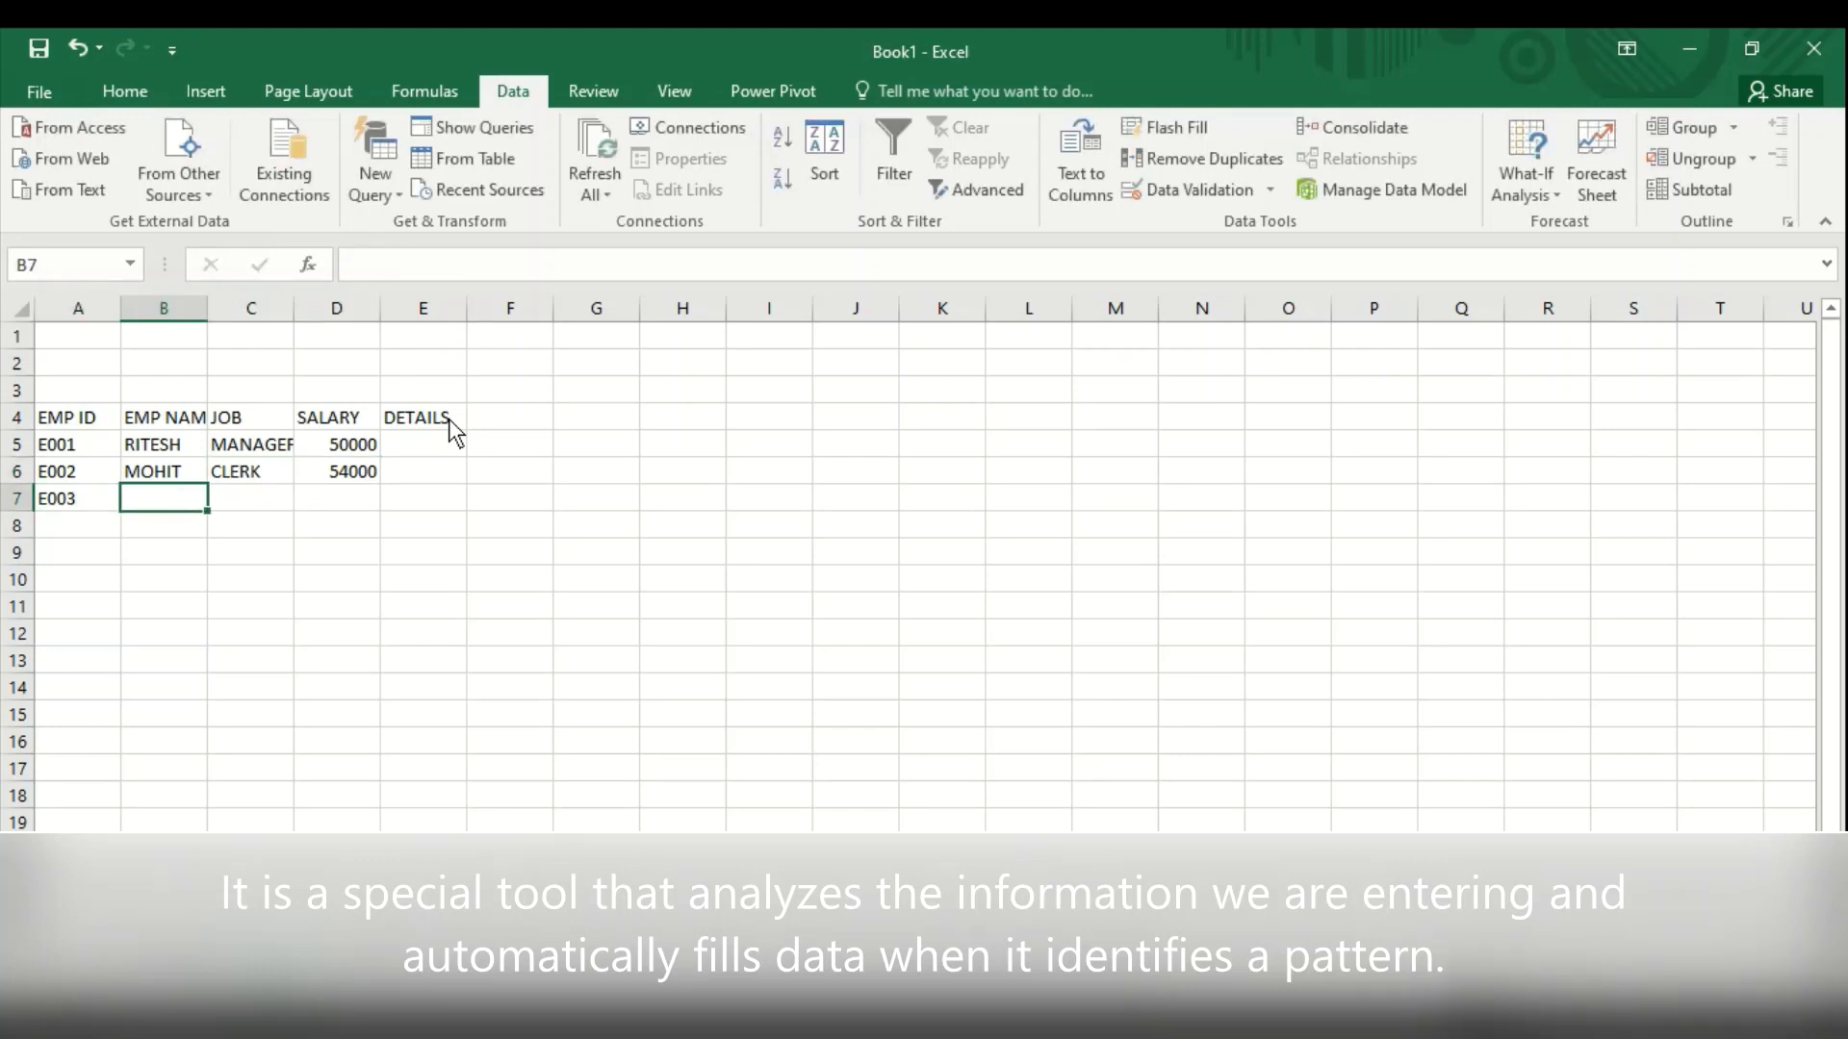
text(SUMIT)
key(Tab)
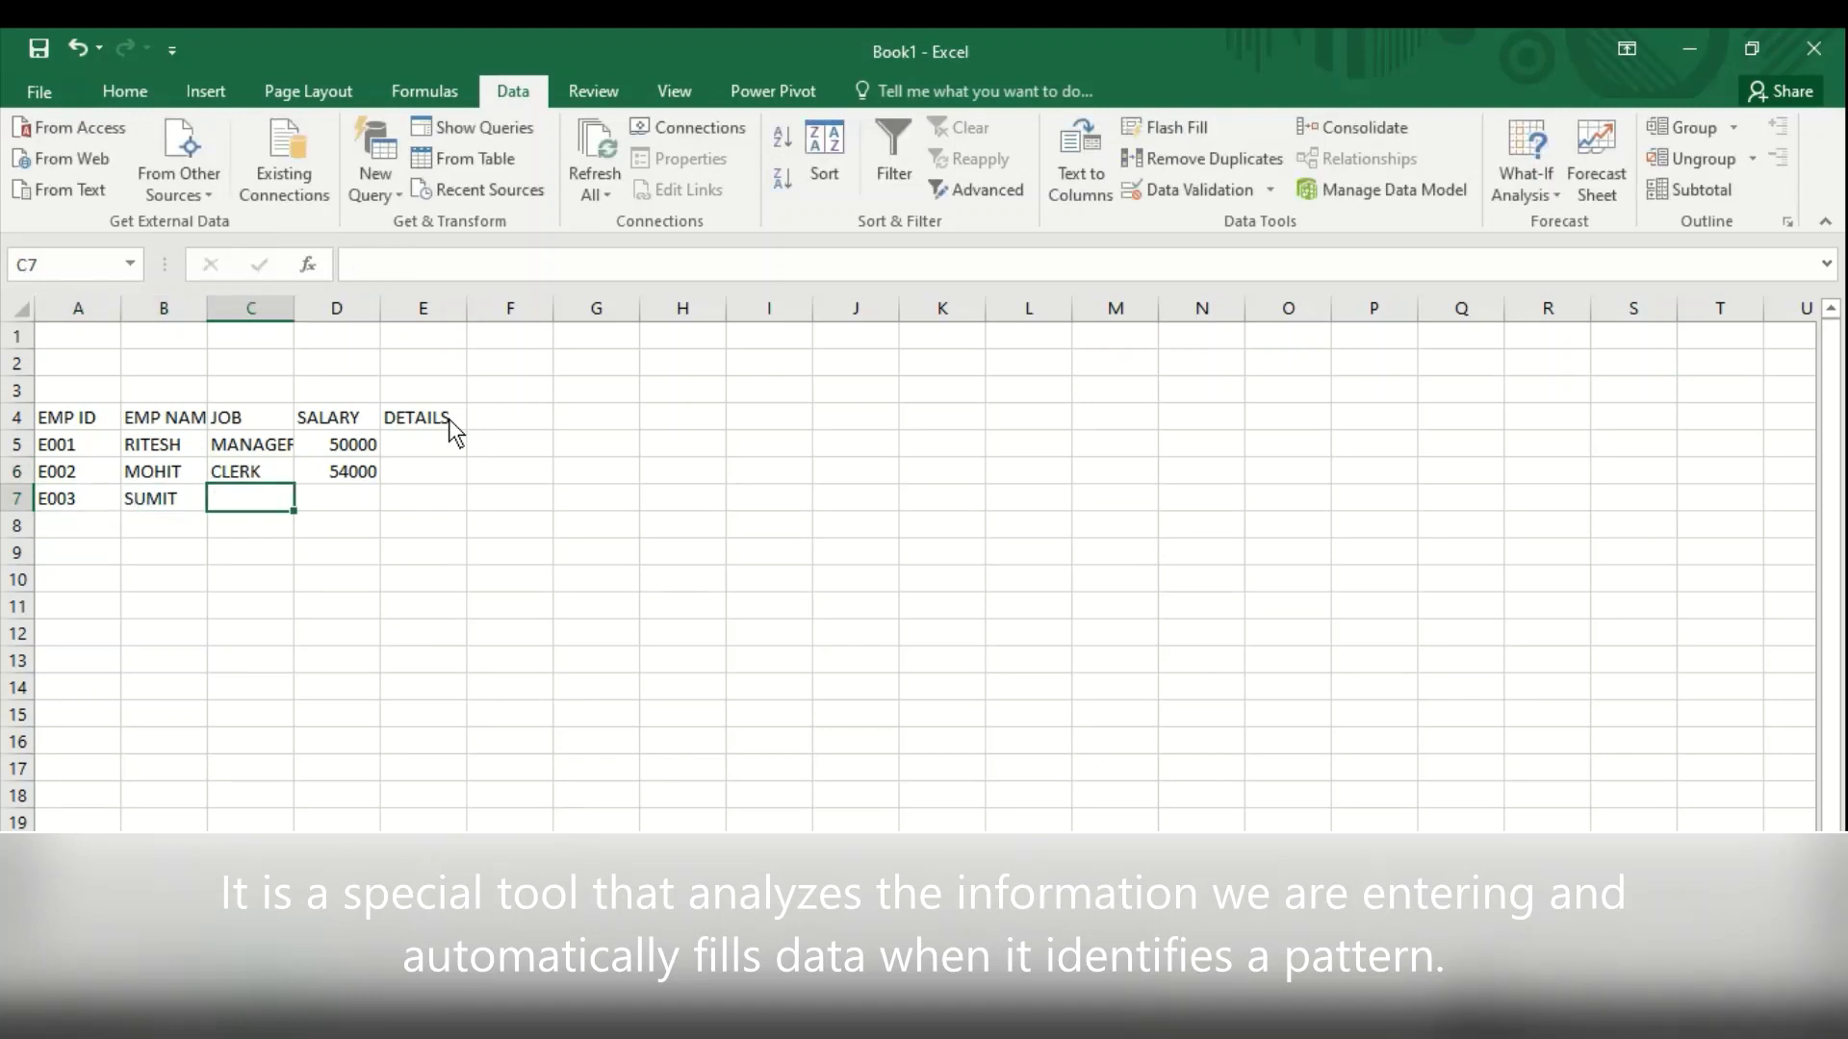
text(CLERK)
key(Tab)
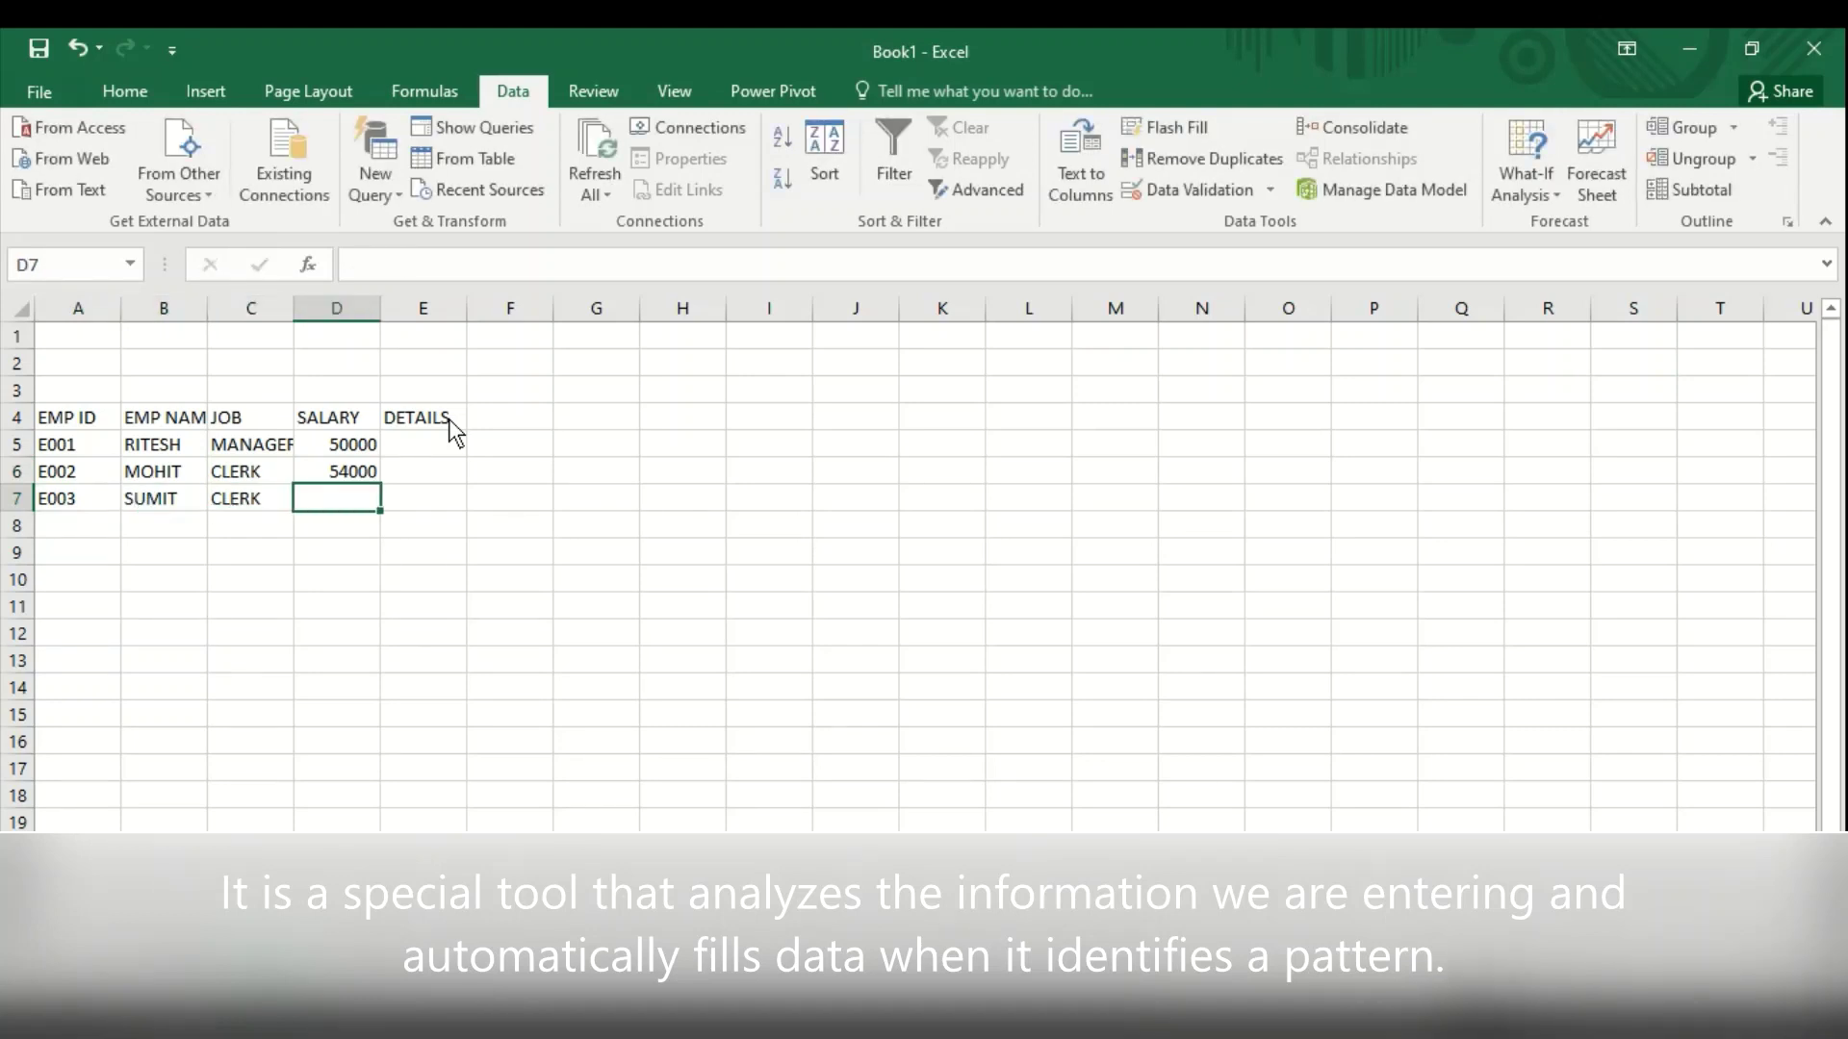
text(45000)
key(Return)
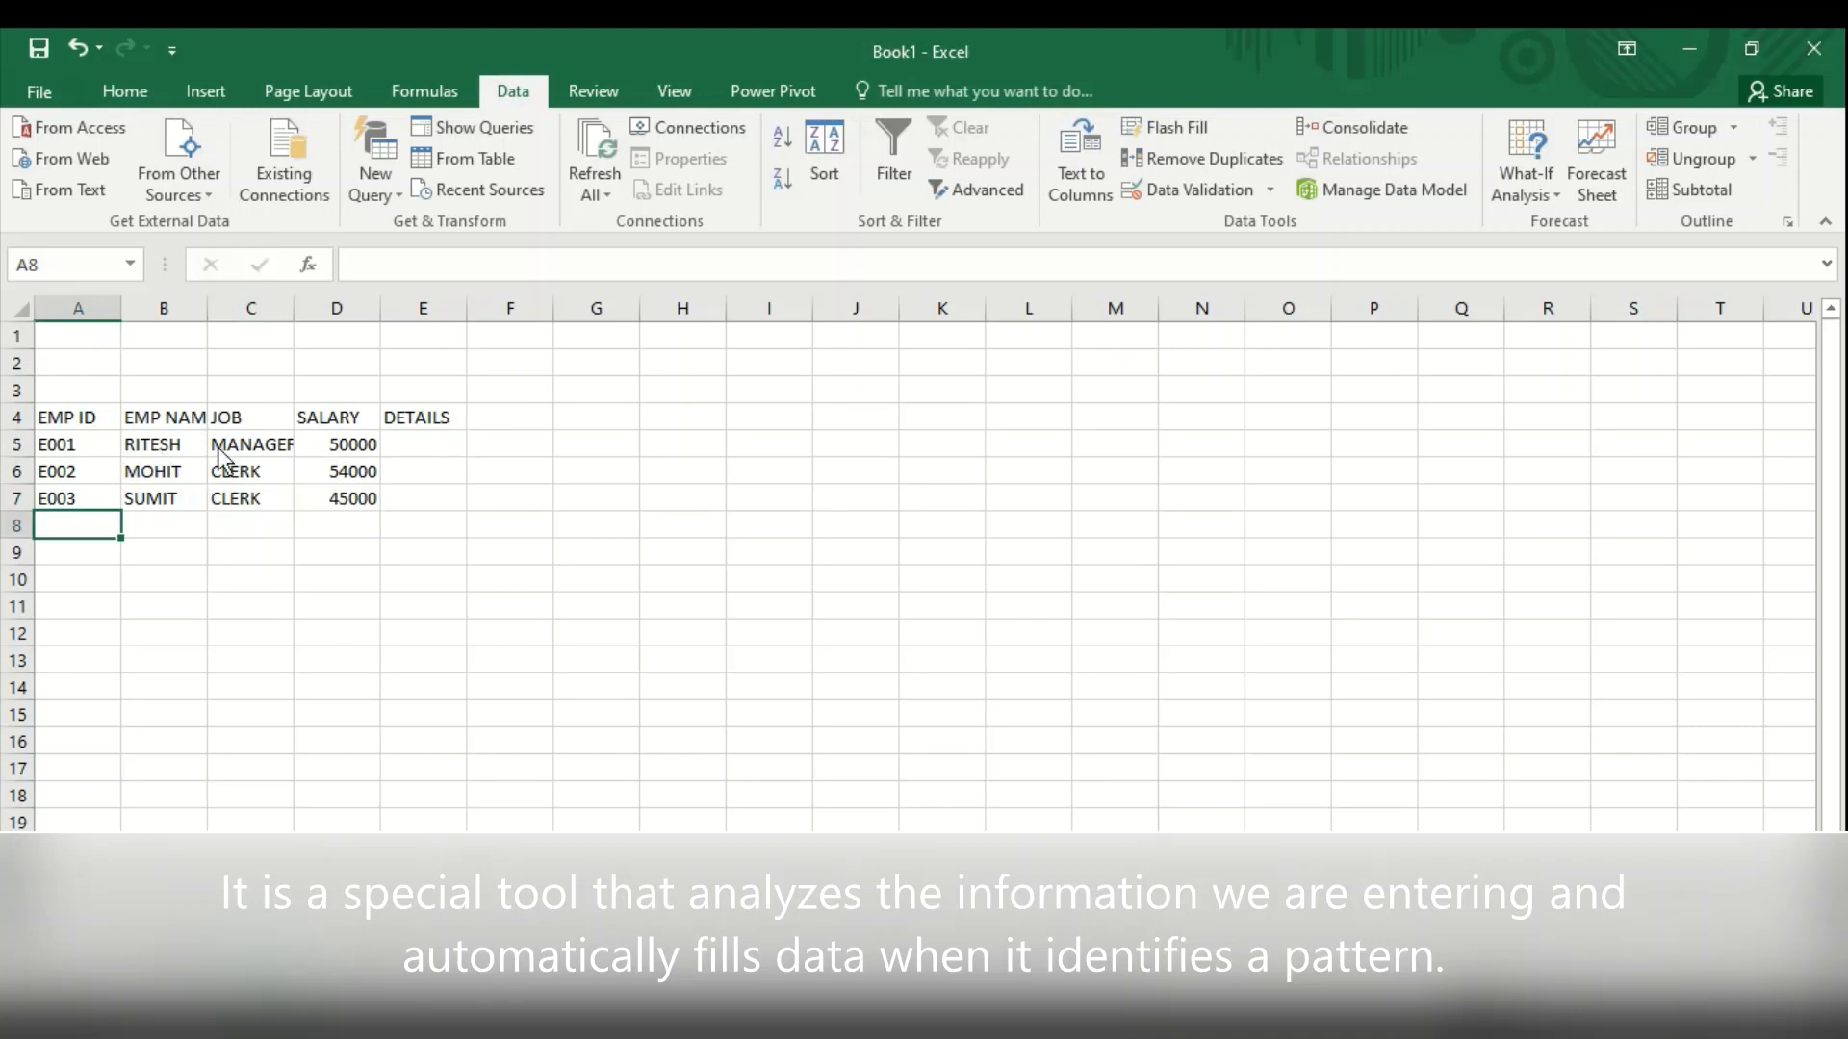
click(435, 449)
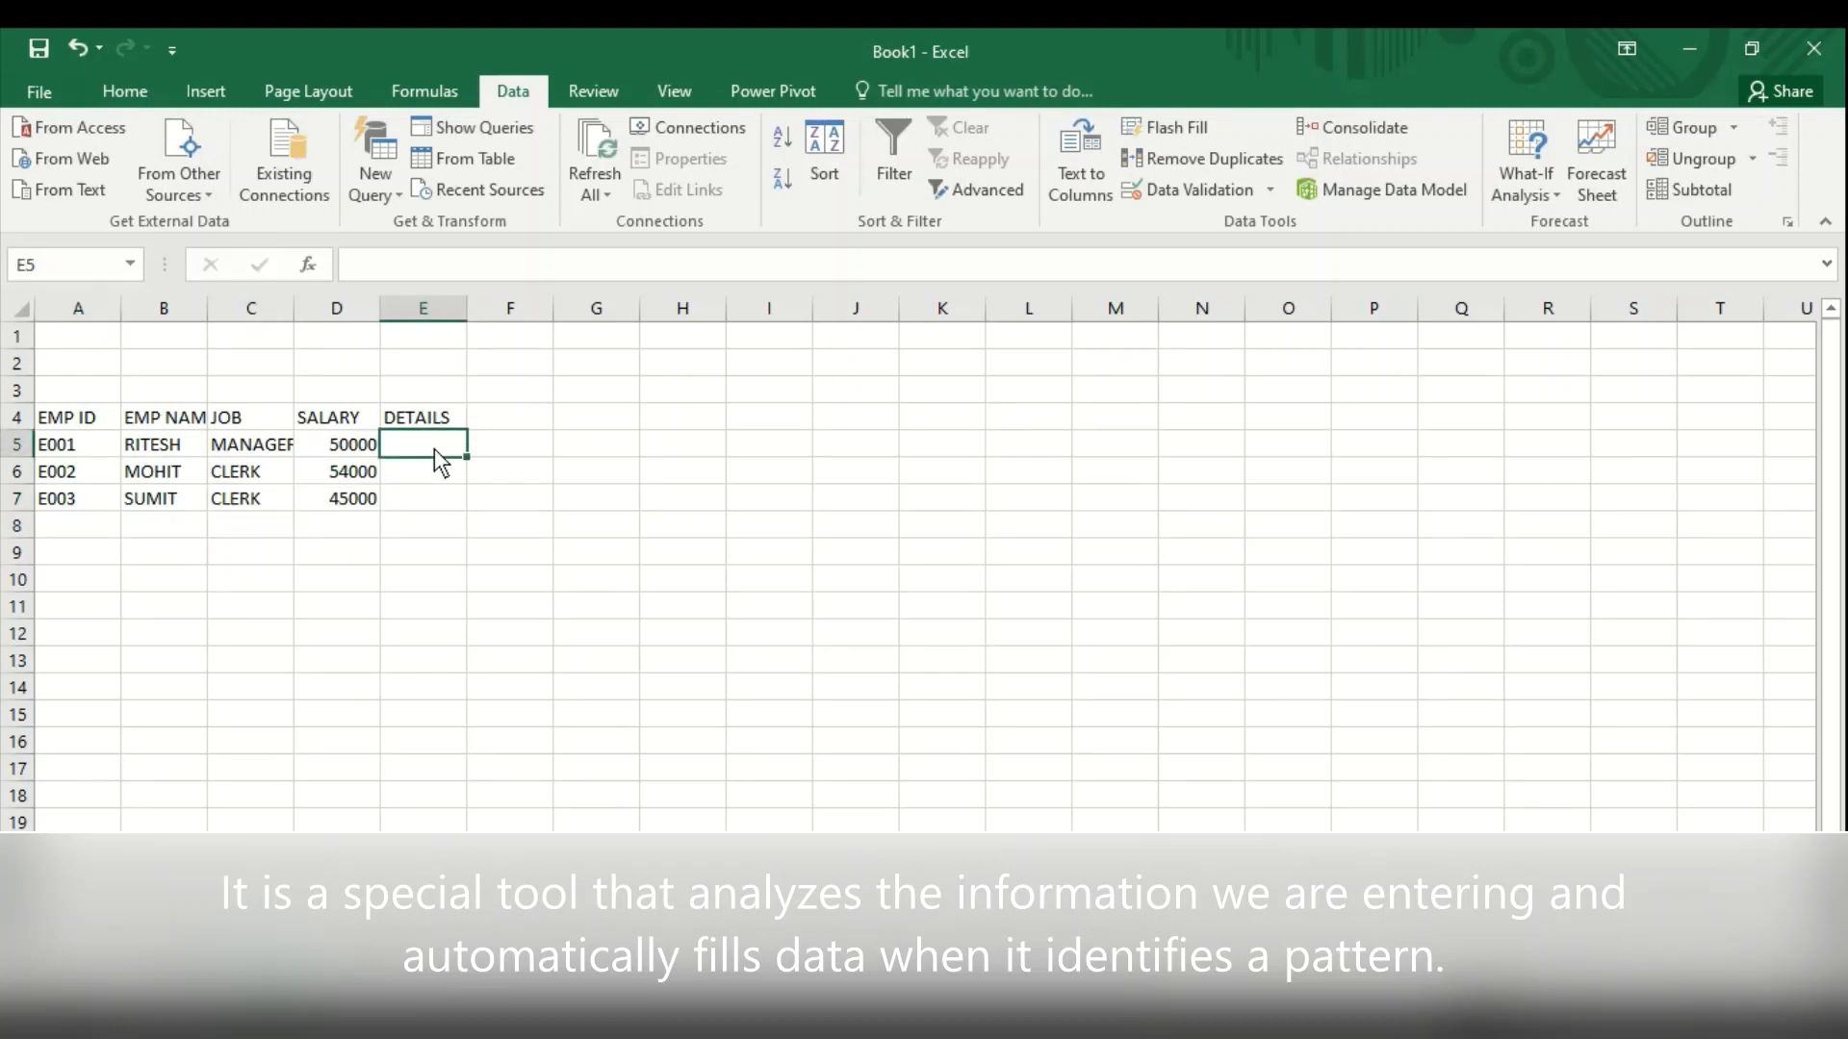
- Type the first record's ID, name, job and 50000 as one string in E5, then Flash Fill E6:E7
text(e00)
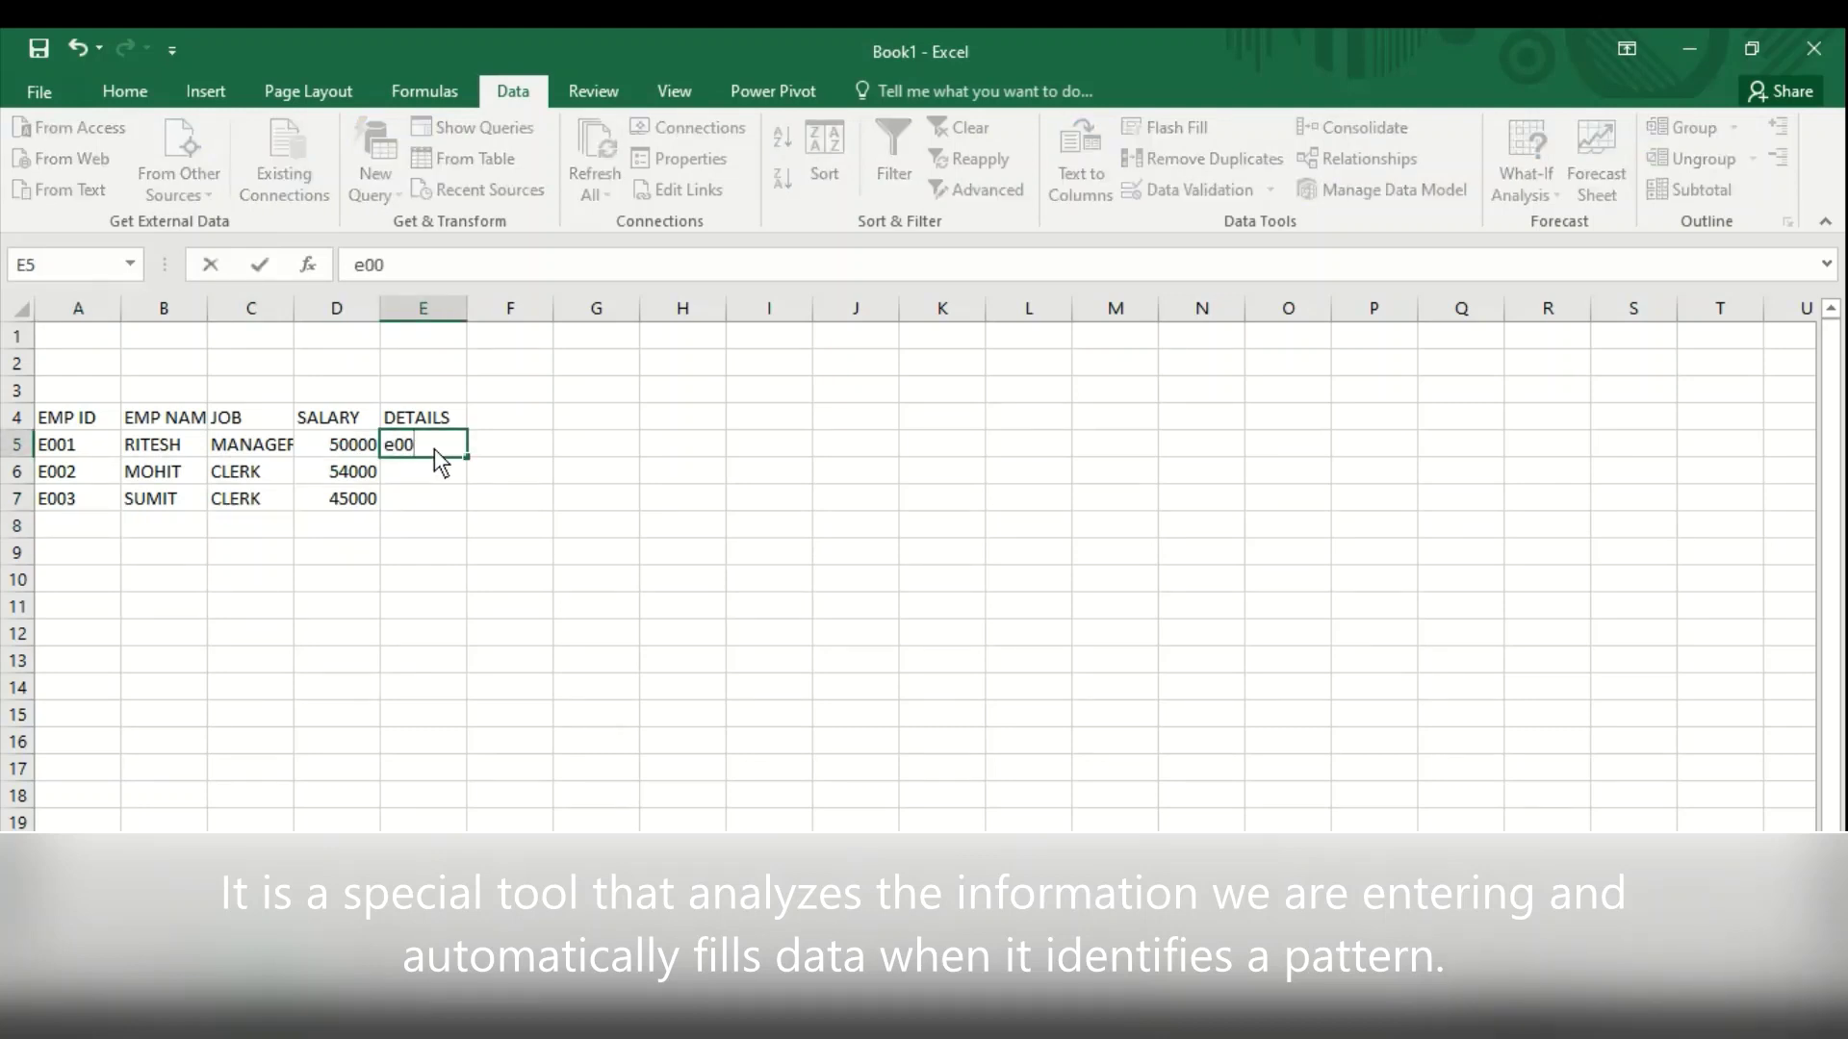
key(BackSpace)
key(BackSpace)
key(BackSpace)
text(E000)
text(1,)
text(RITESH,)
text(MANA)
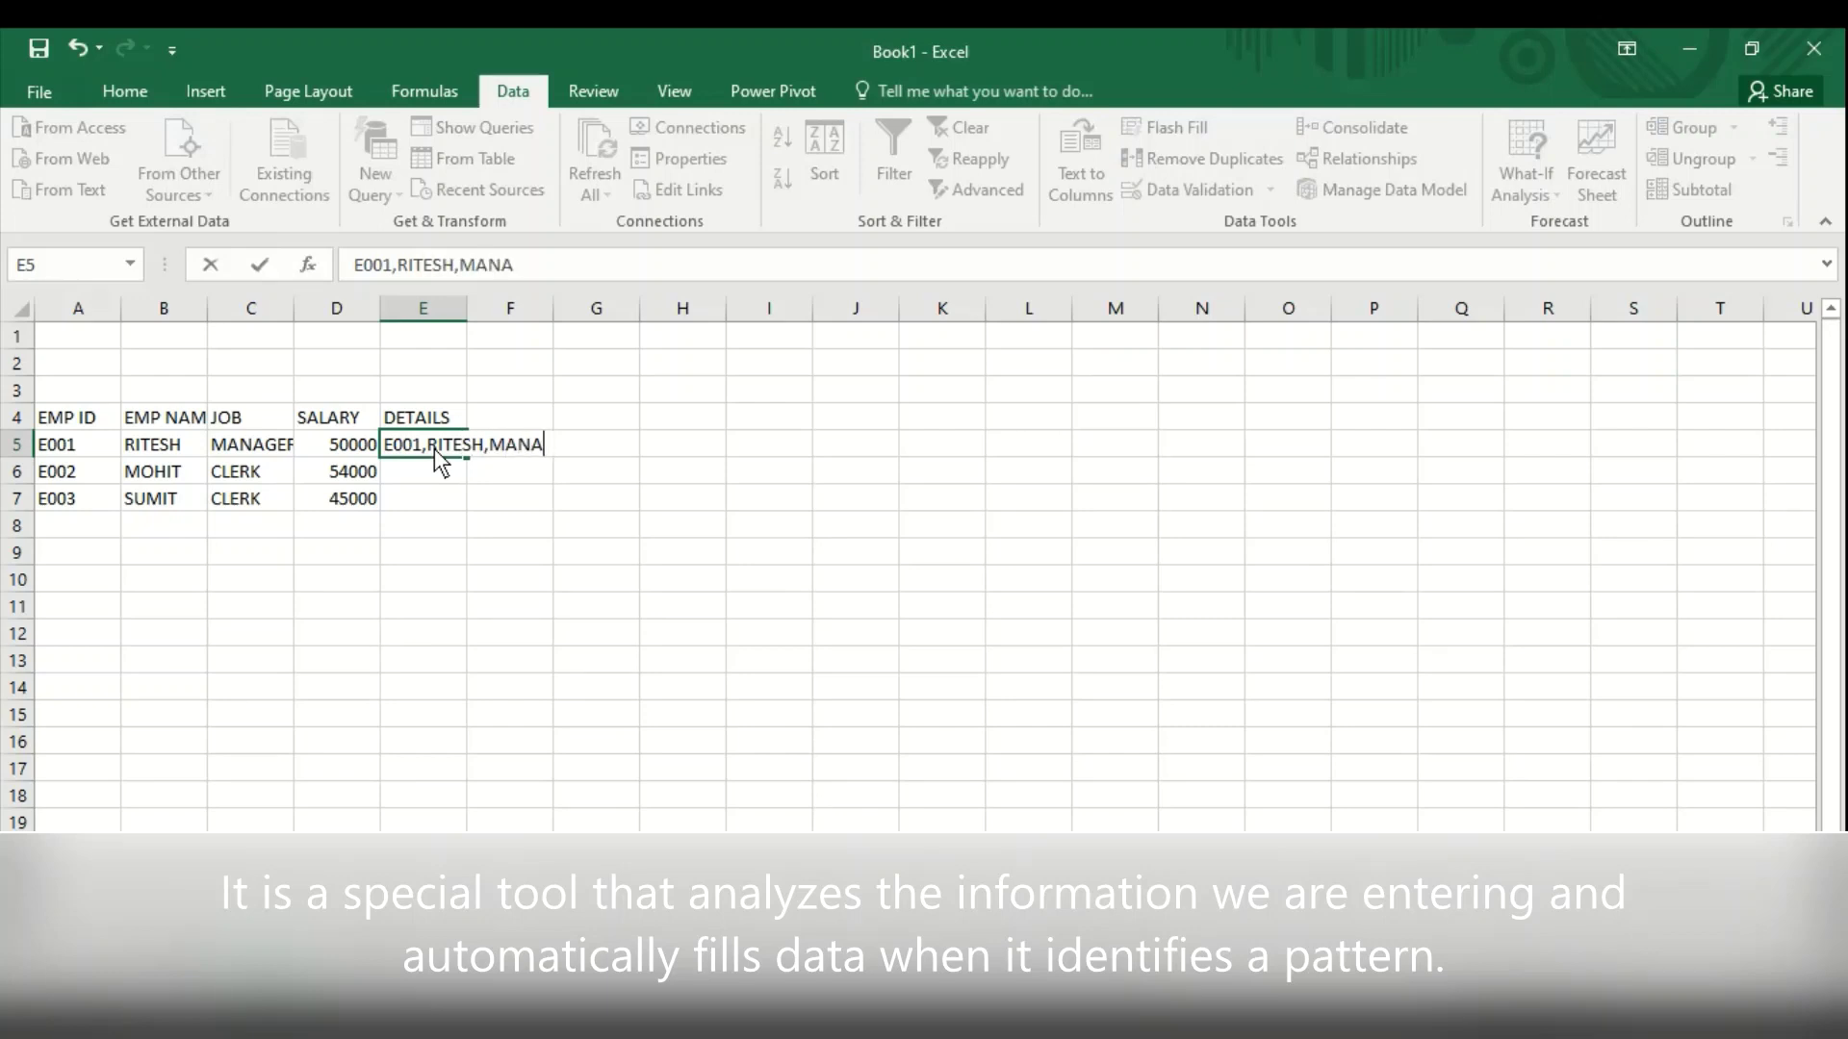
text(GER,5)
text(0000)
key(Return)
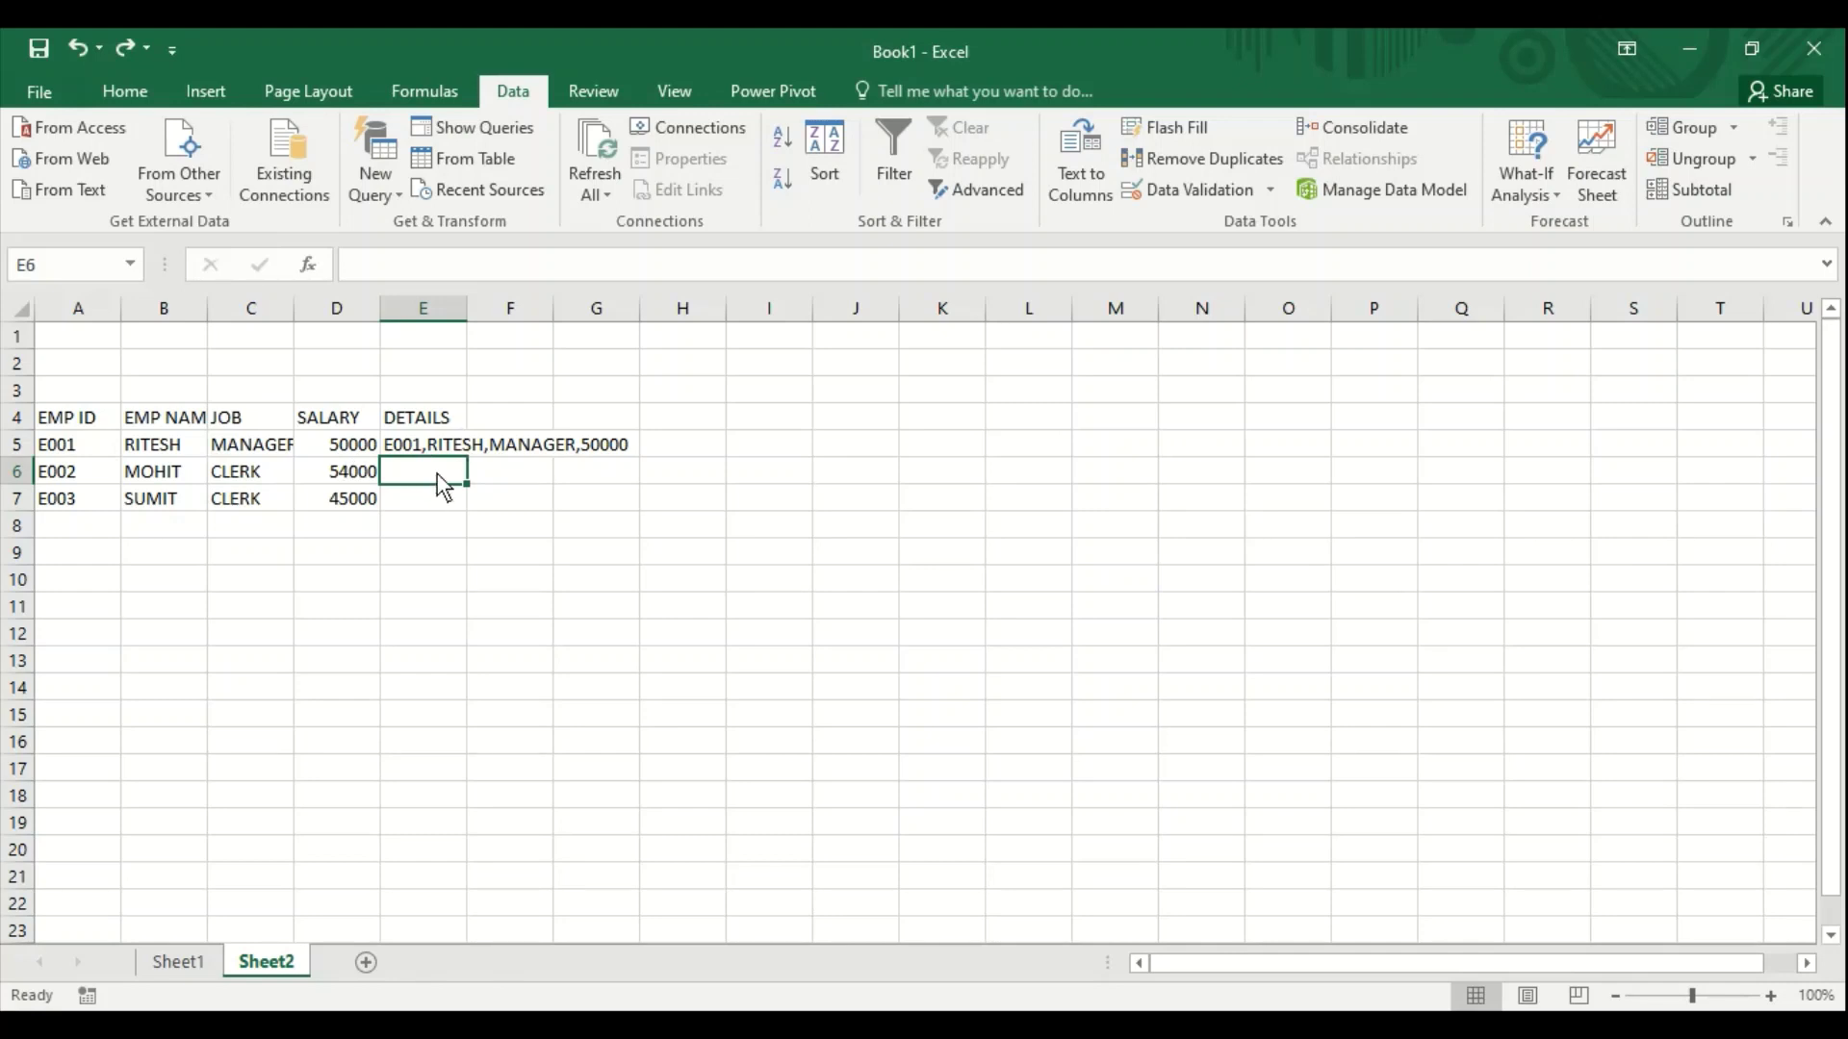
click(1175, 131)
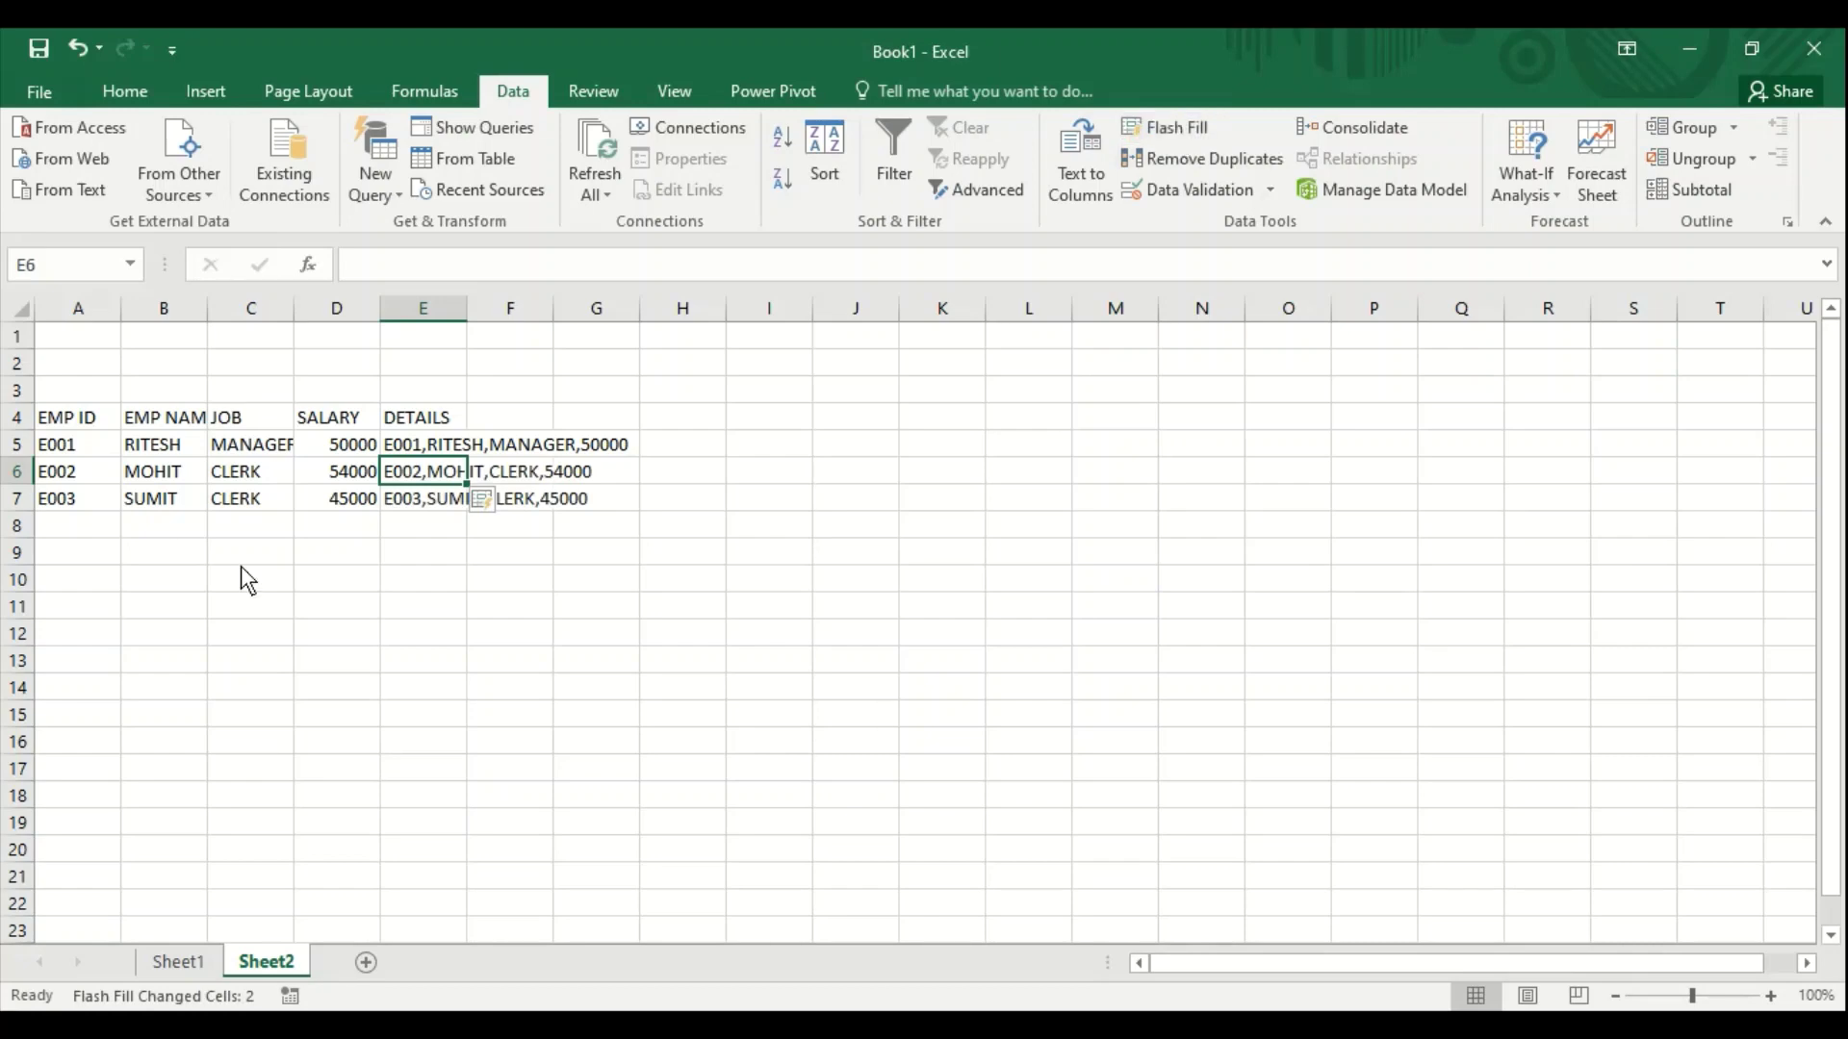
click(105, 541)
- Enter row 8 as E004, the employee's name, MANAGER (fixing a typo) and 56000
text(E)
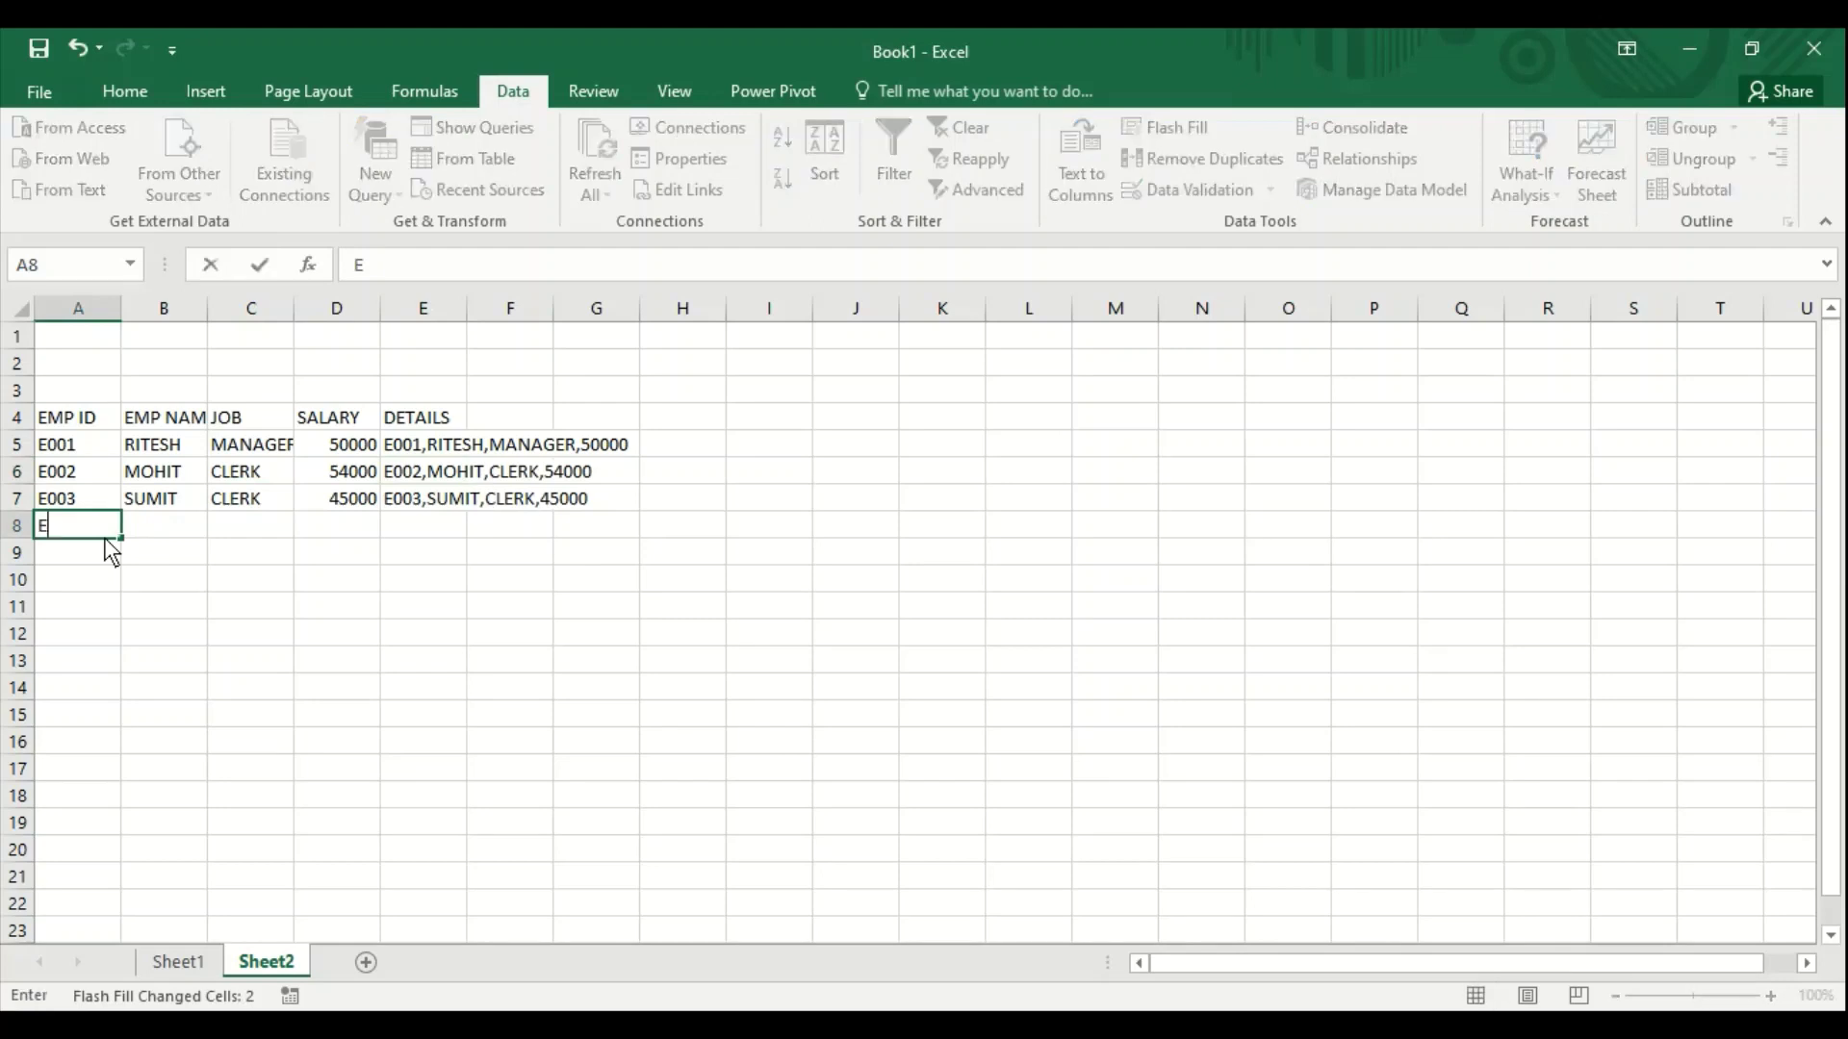
text(004)
key(Tab)
text(PR)
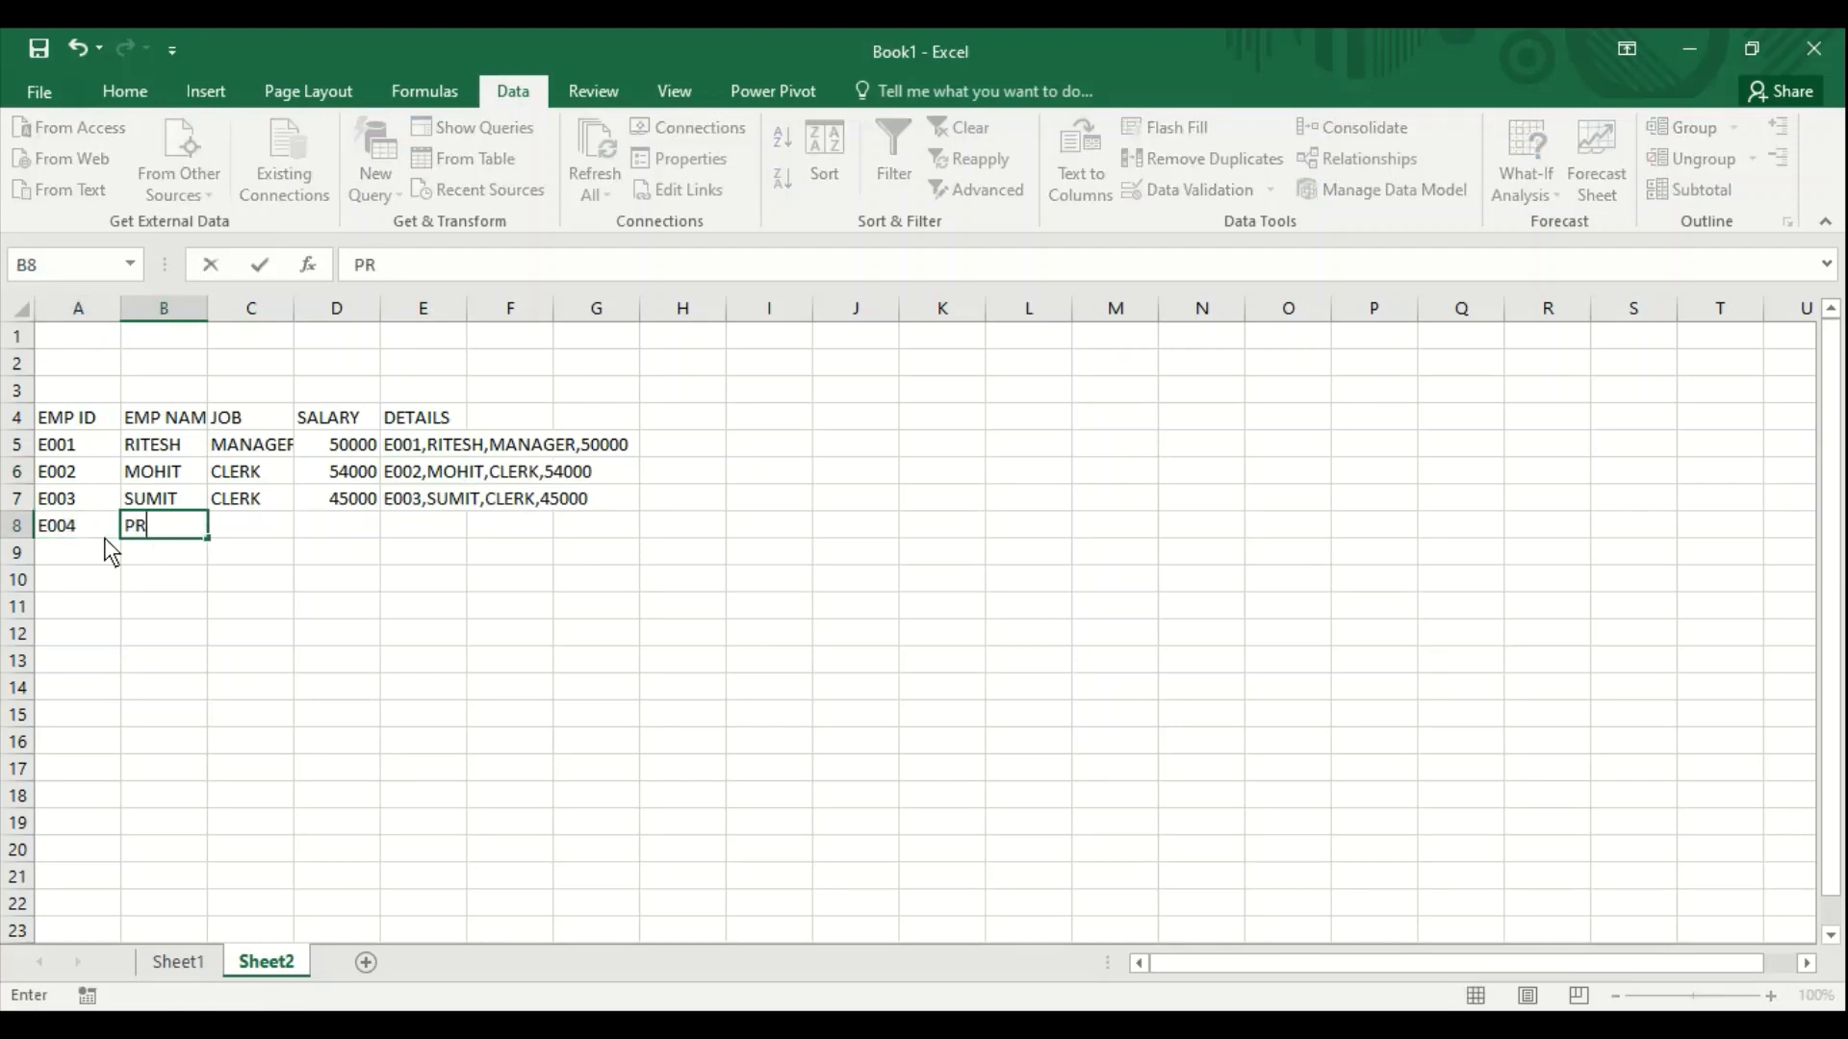
text(ITI)
key(Tab)
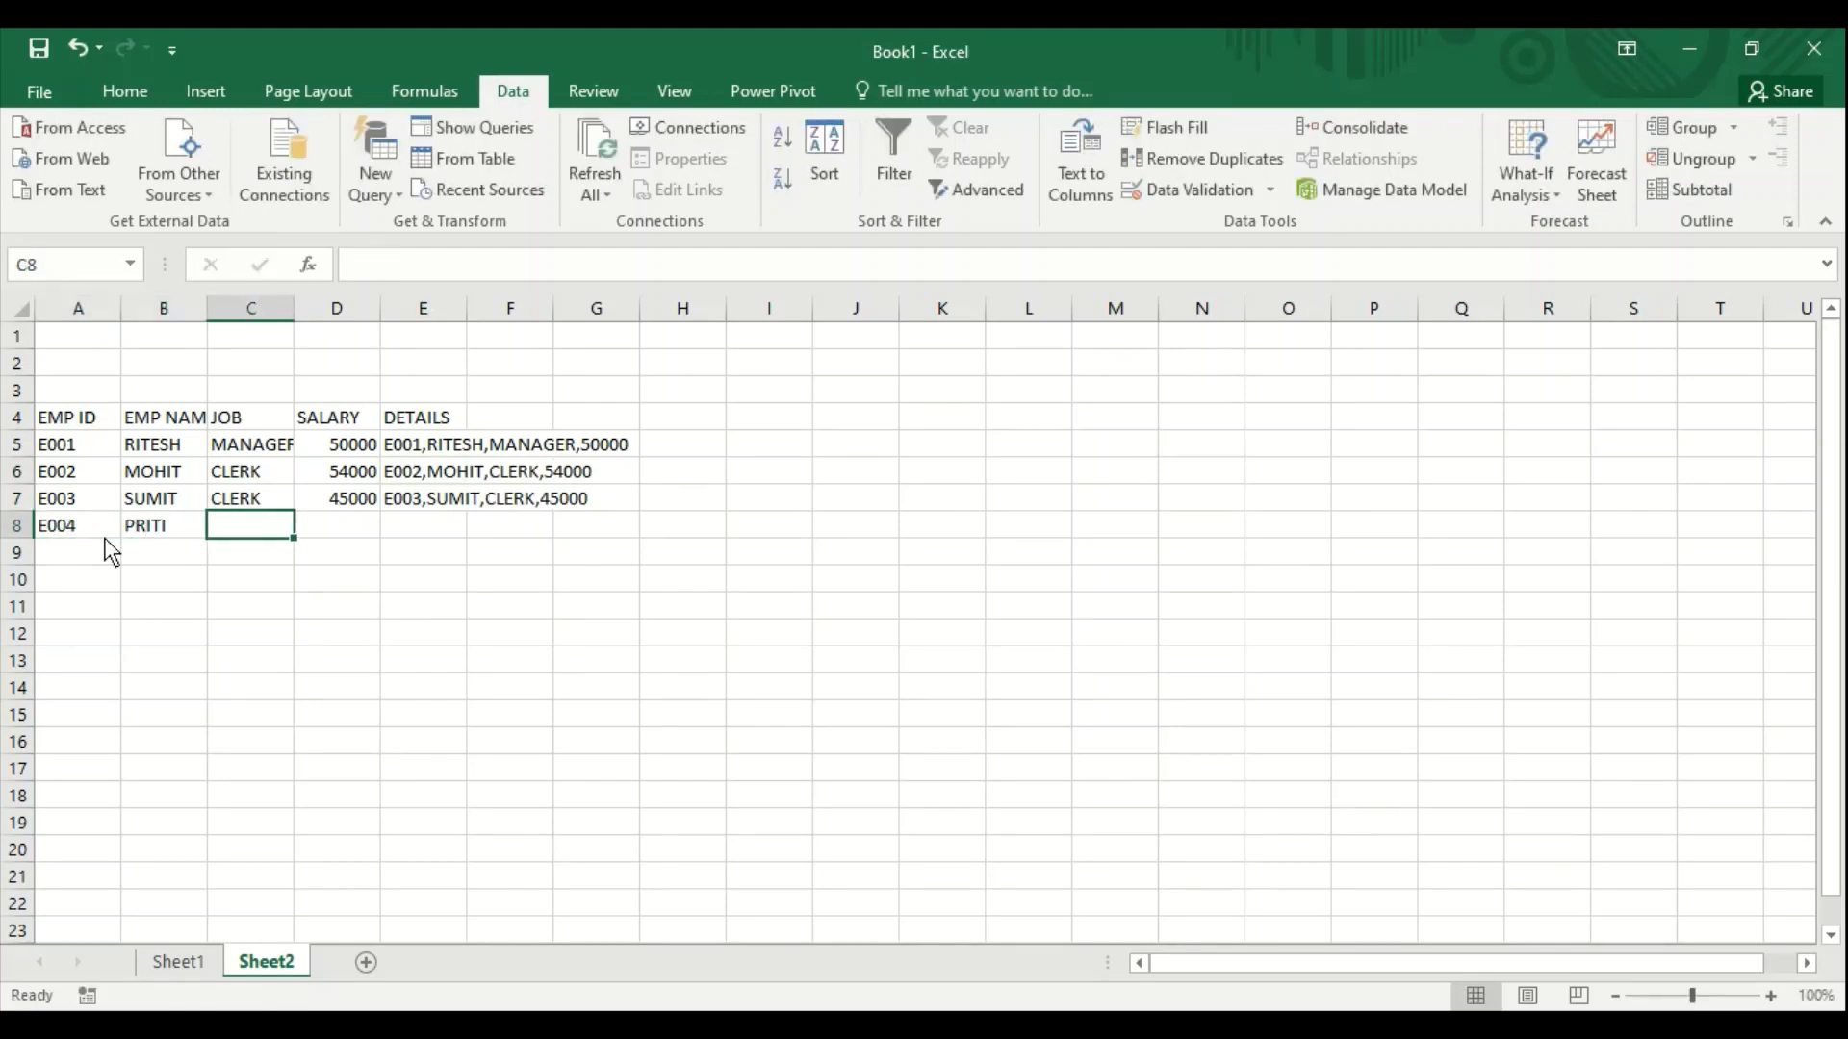
text(MANAER)
key(Tab)
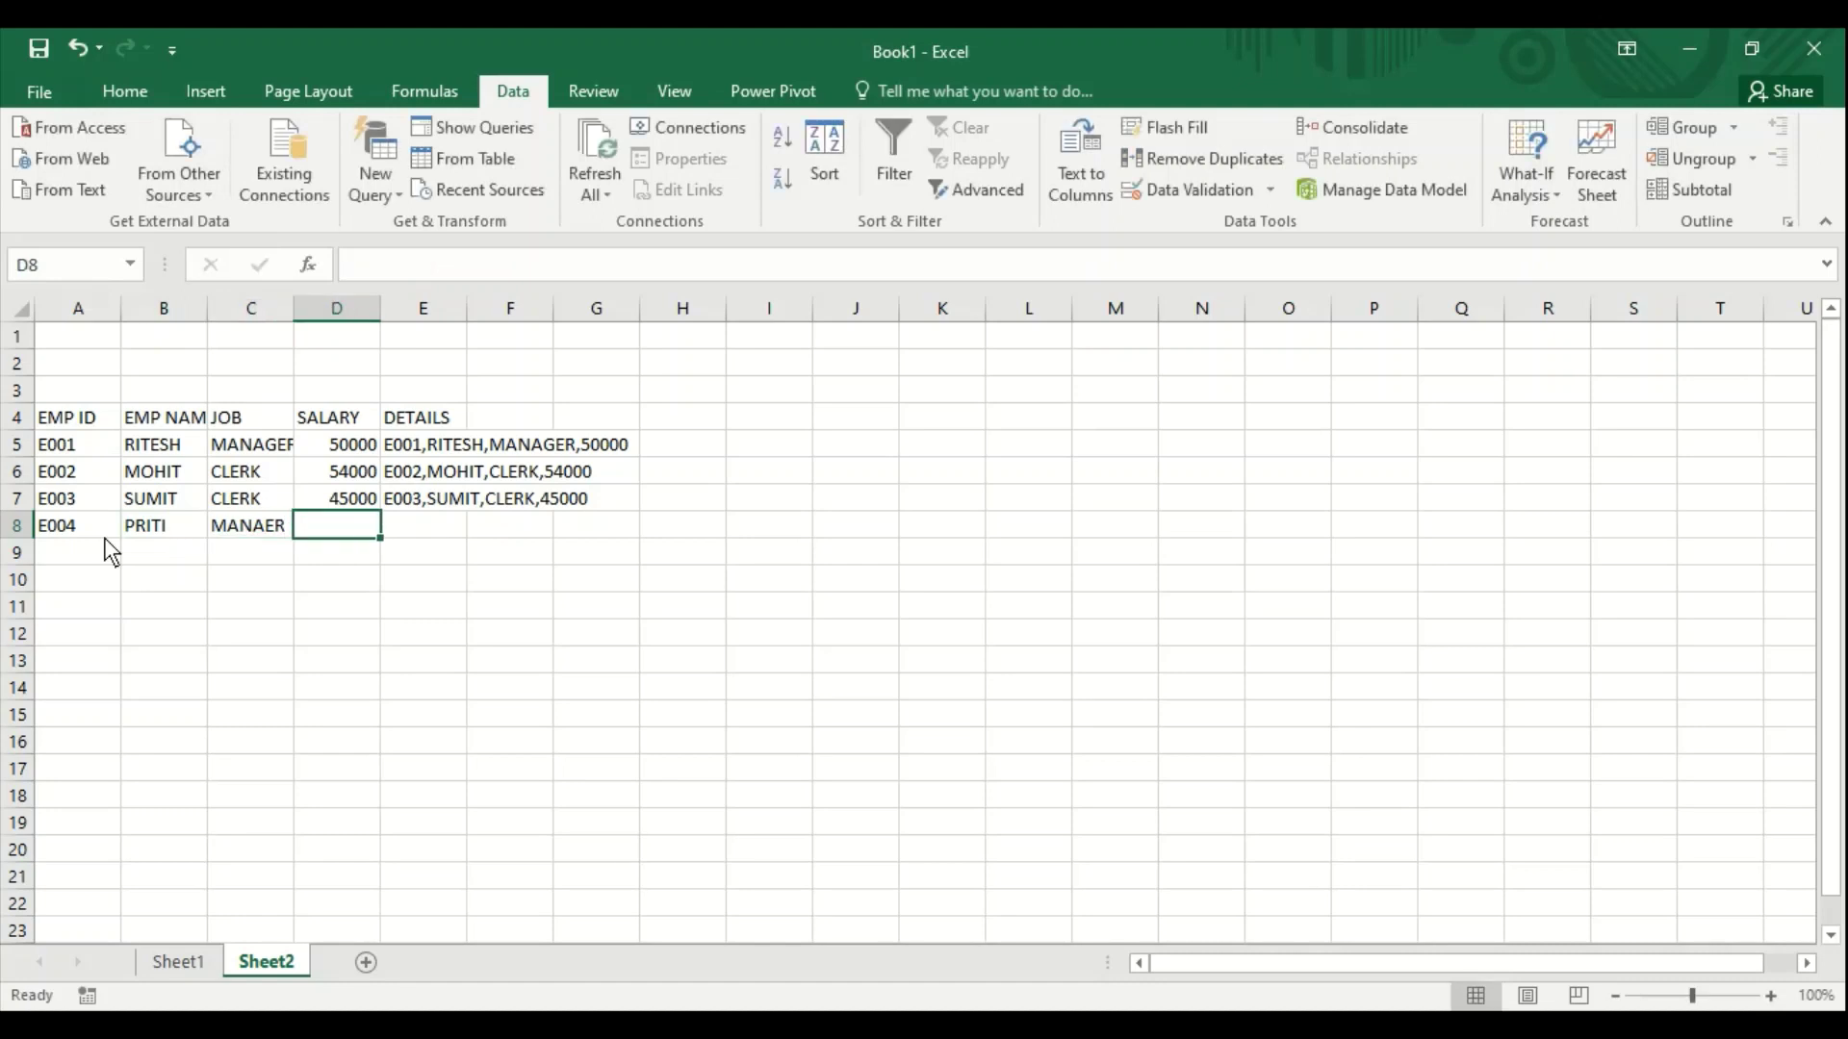
key(shift+Tab)
text(MANAGER)
key(ctrl+Return)
key(Tab)
text(56000)
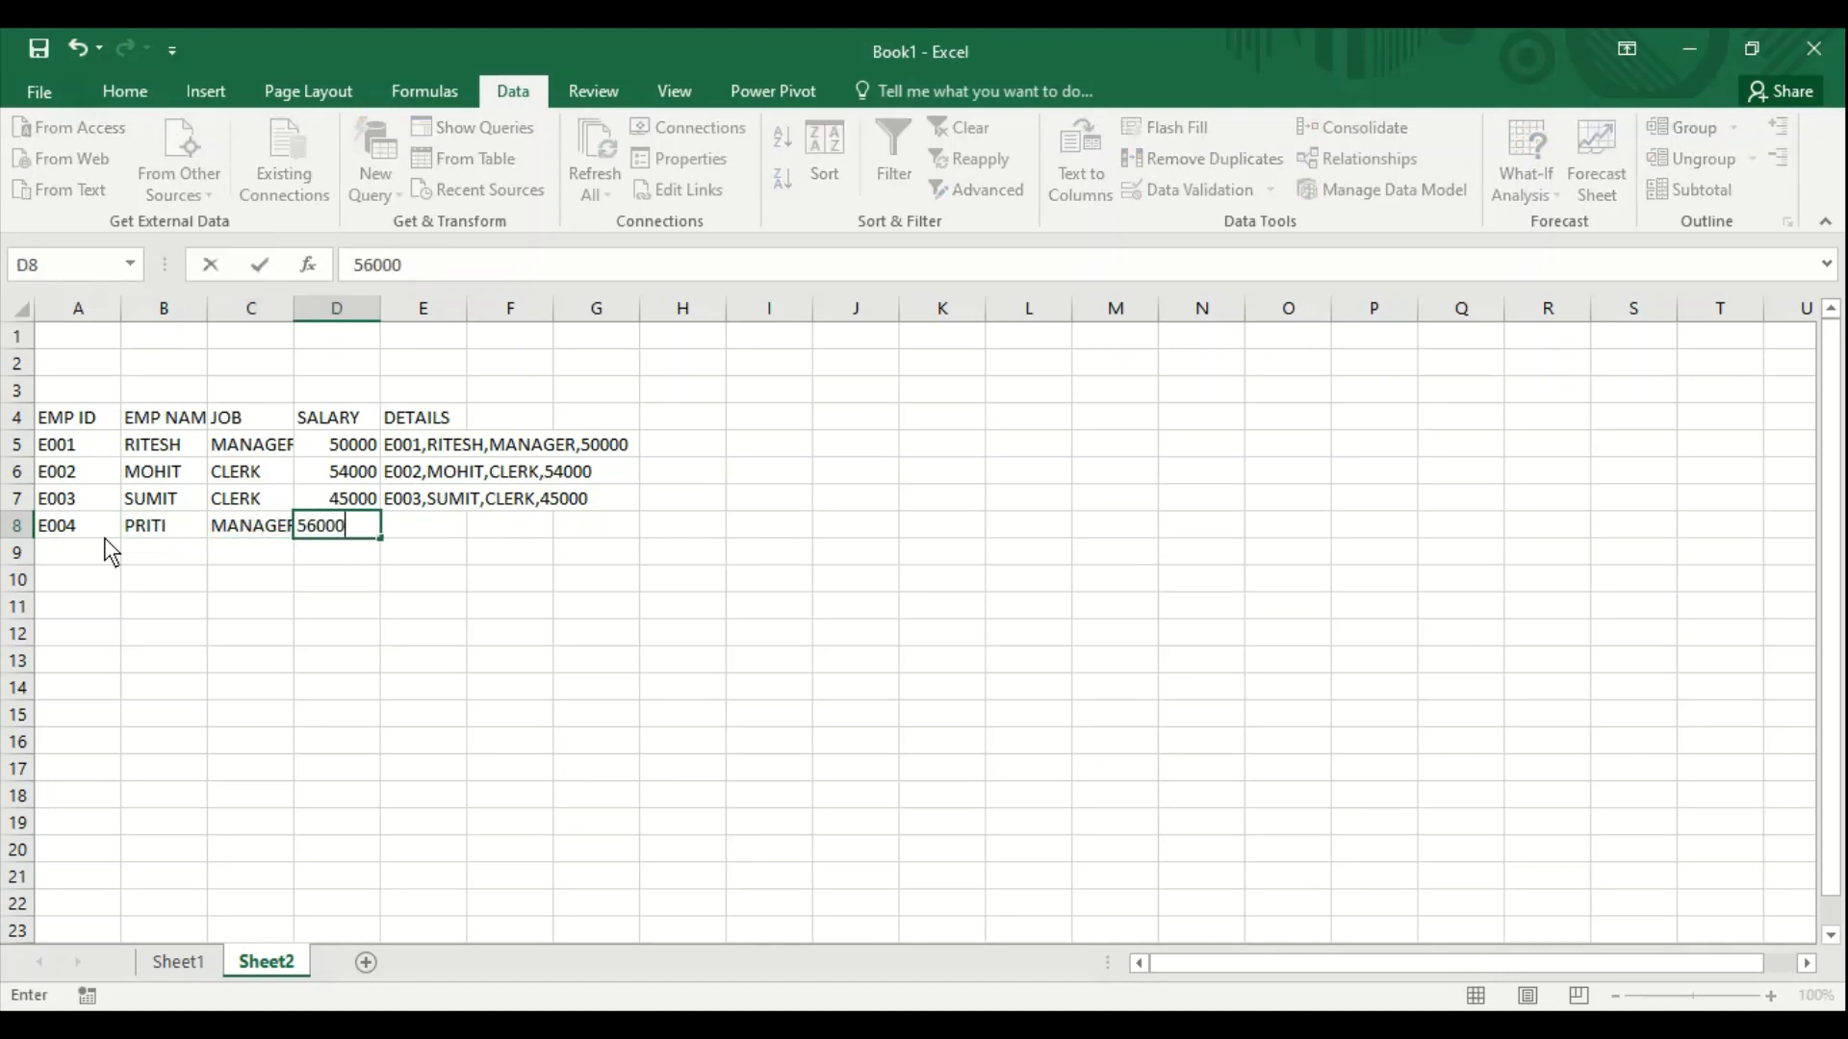
key(Return)
- Flash Fill the DETAILS entry in E8
key(Up)
key(Tab)
key(Tab)
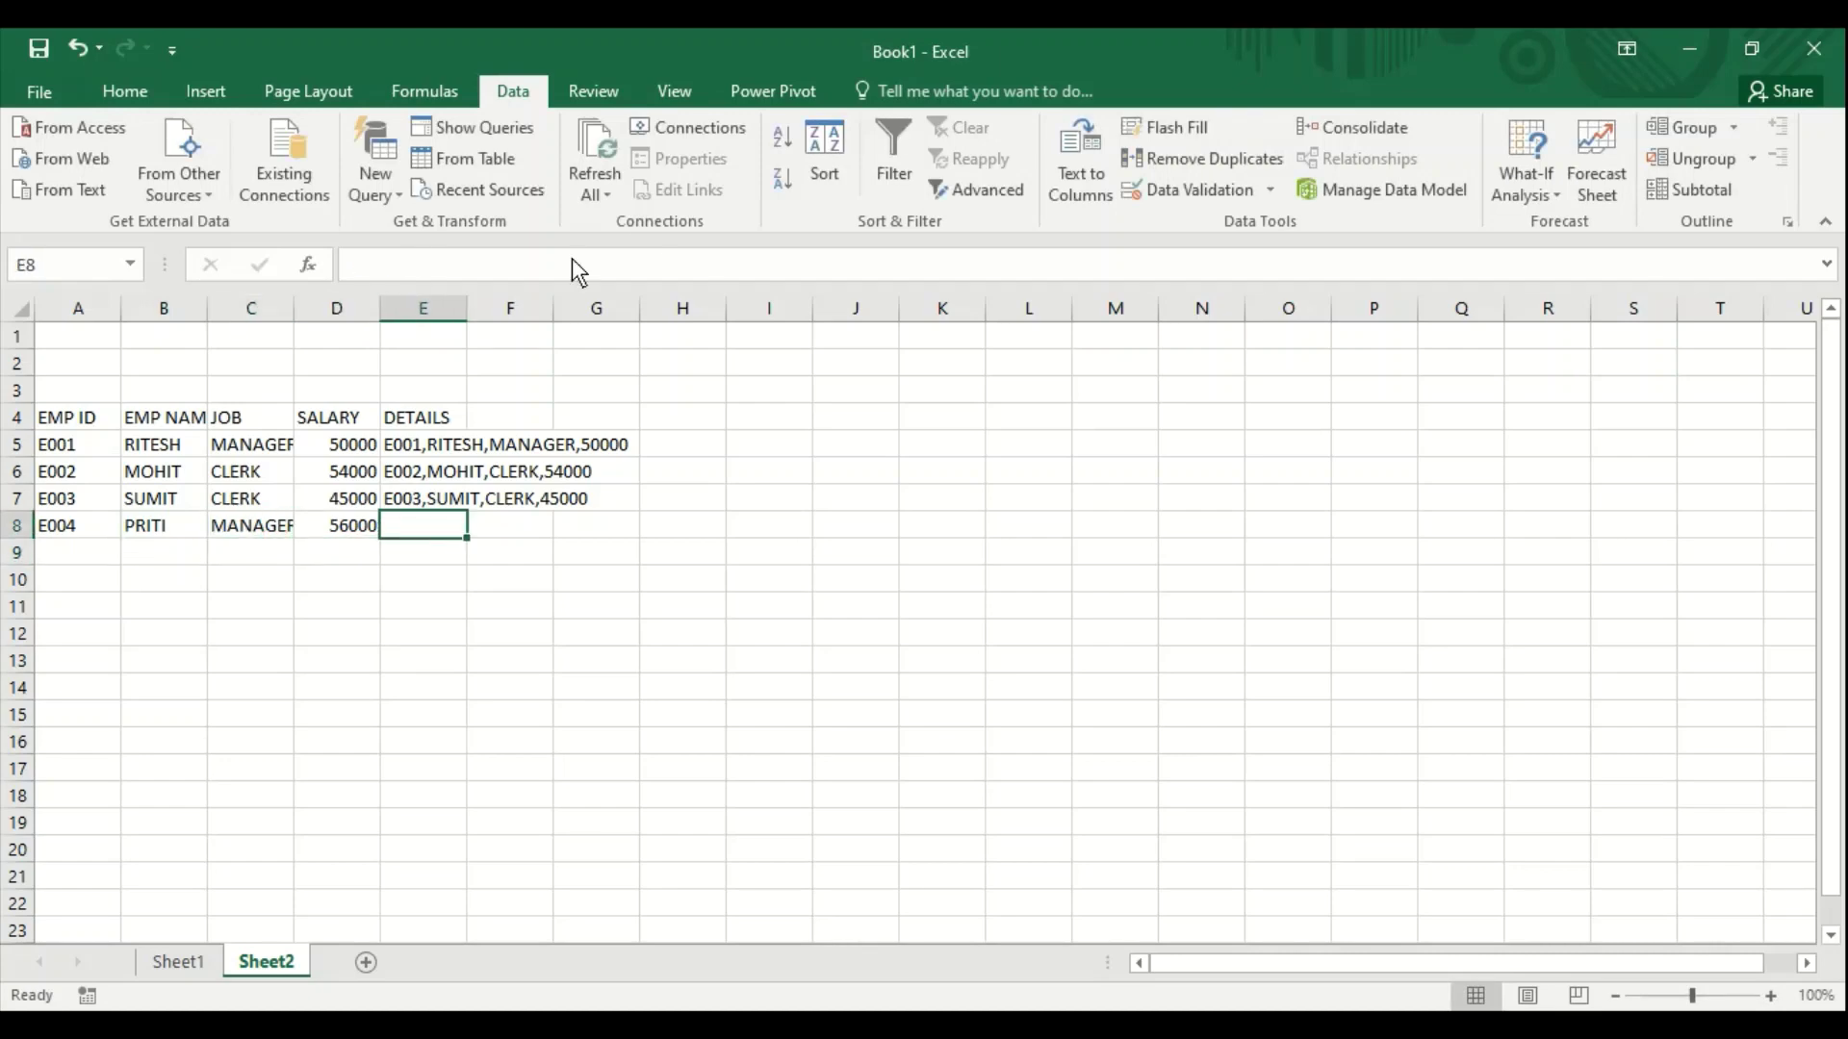
click(1188, 126)
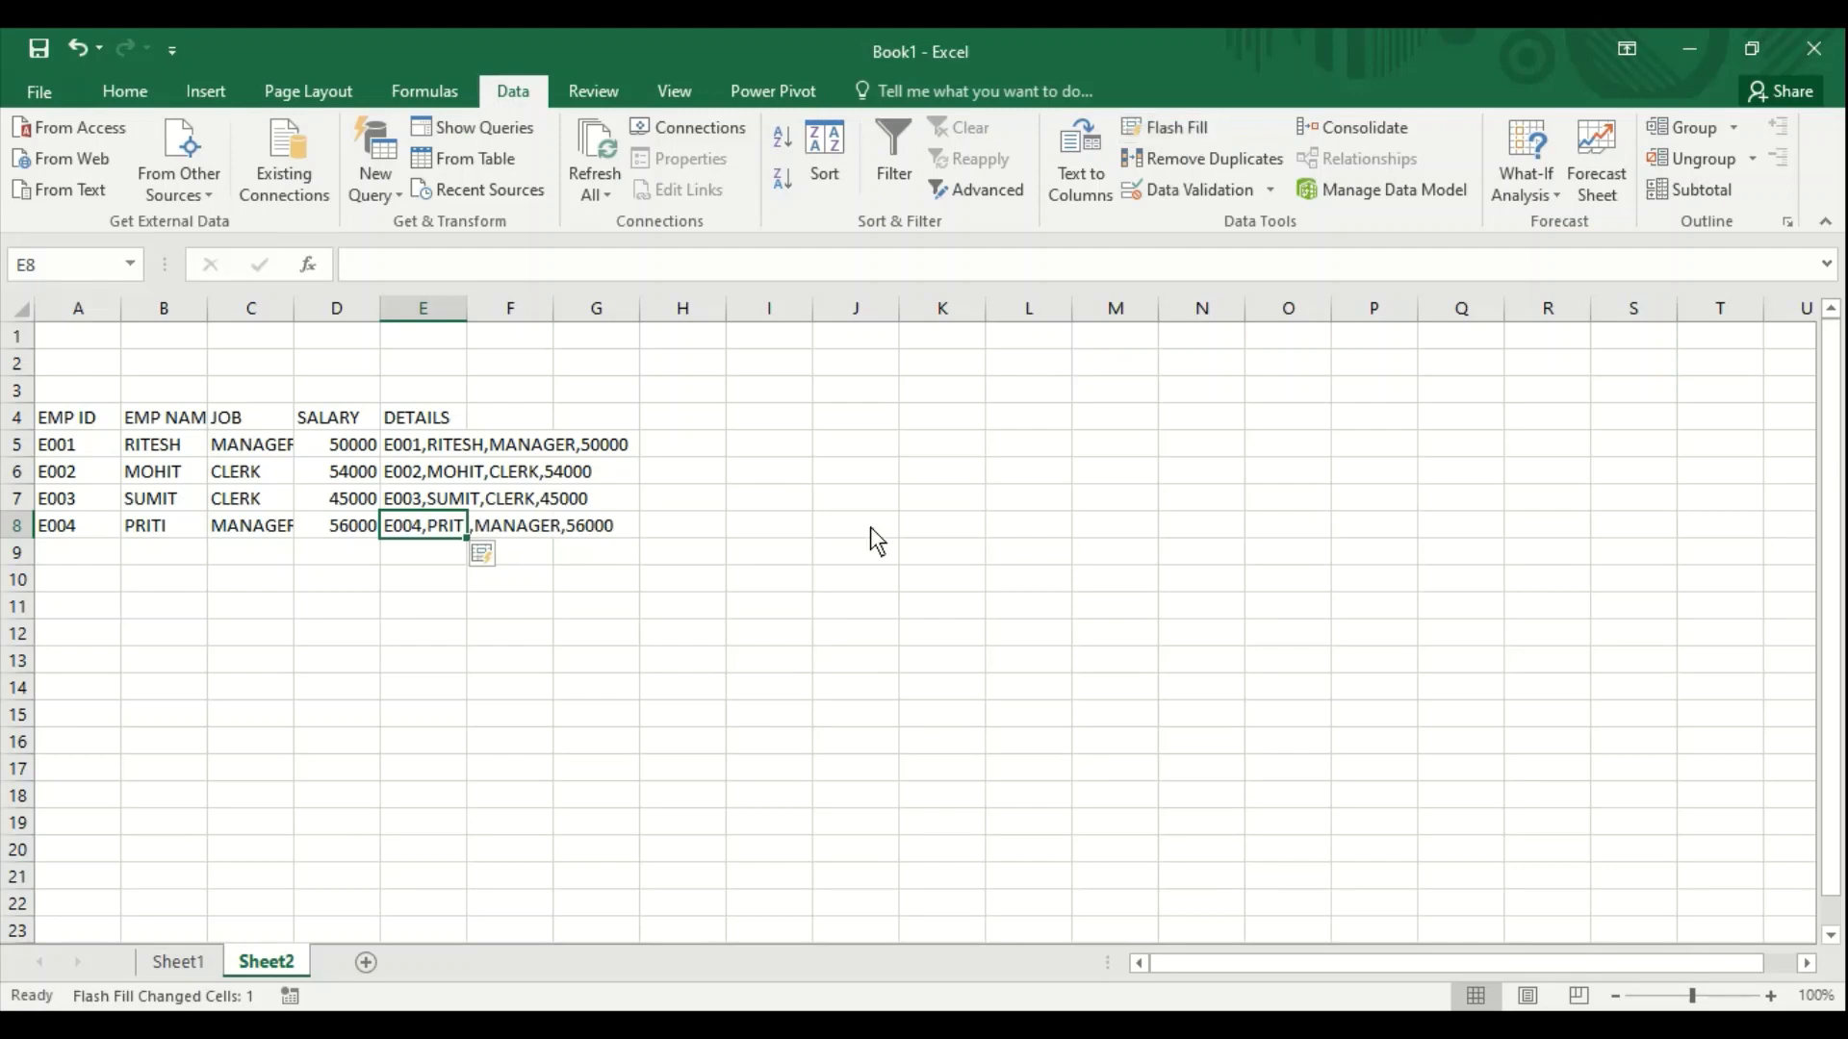
- Type DETAILS, EMP ID, EMPNAME, JOB and SALARY across A12:E12
click(85, 640)
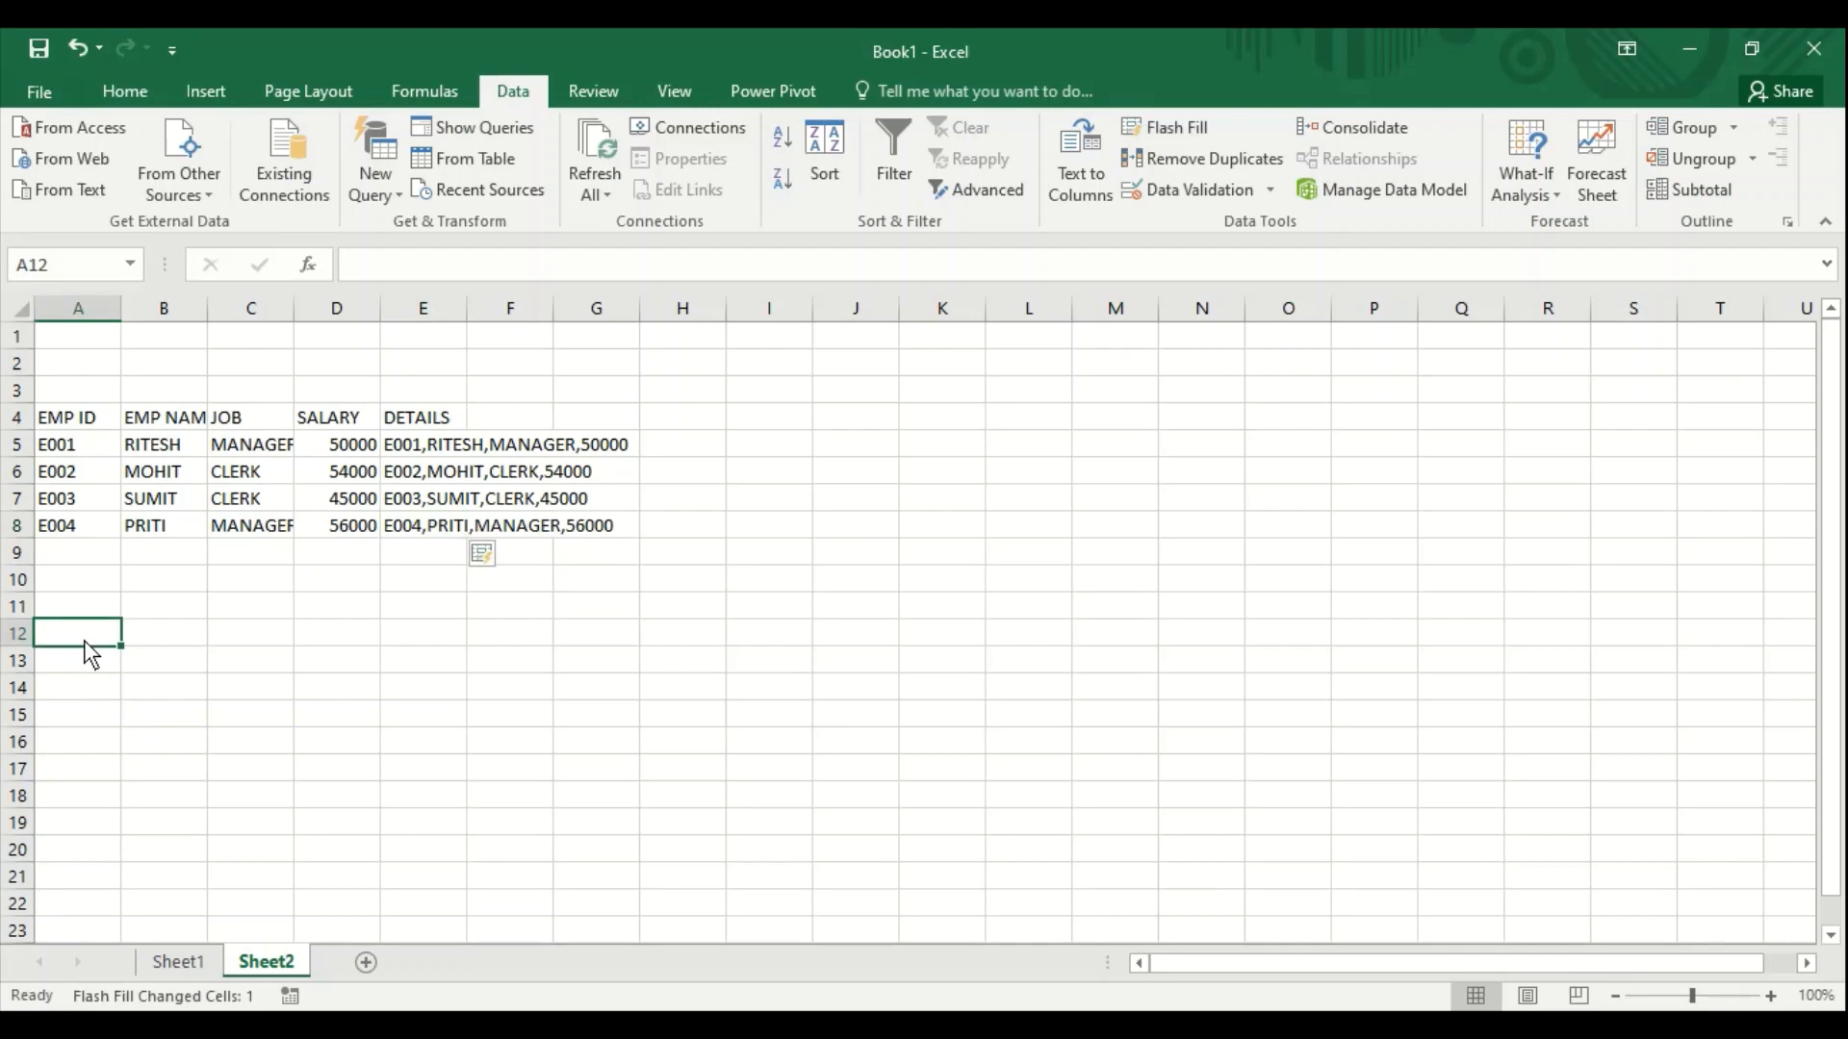
text(DETAILS)
key(Tab)
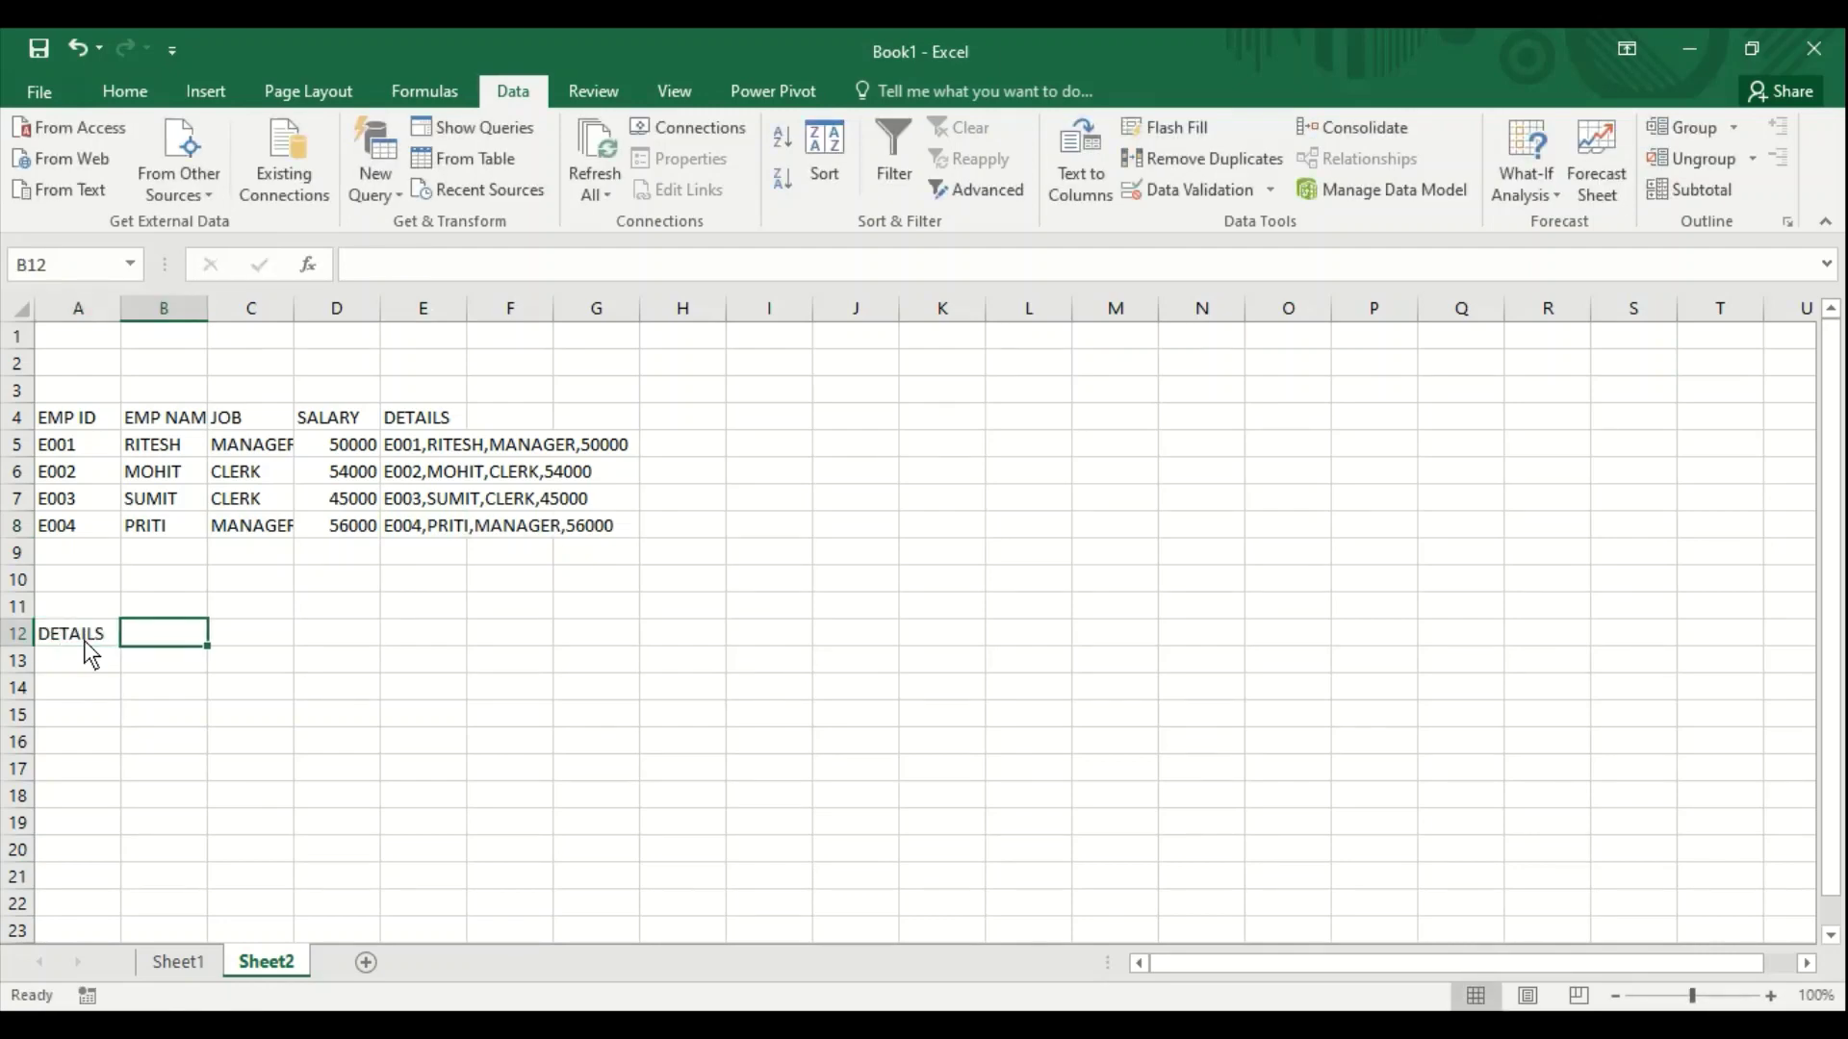
text(EMP )
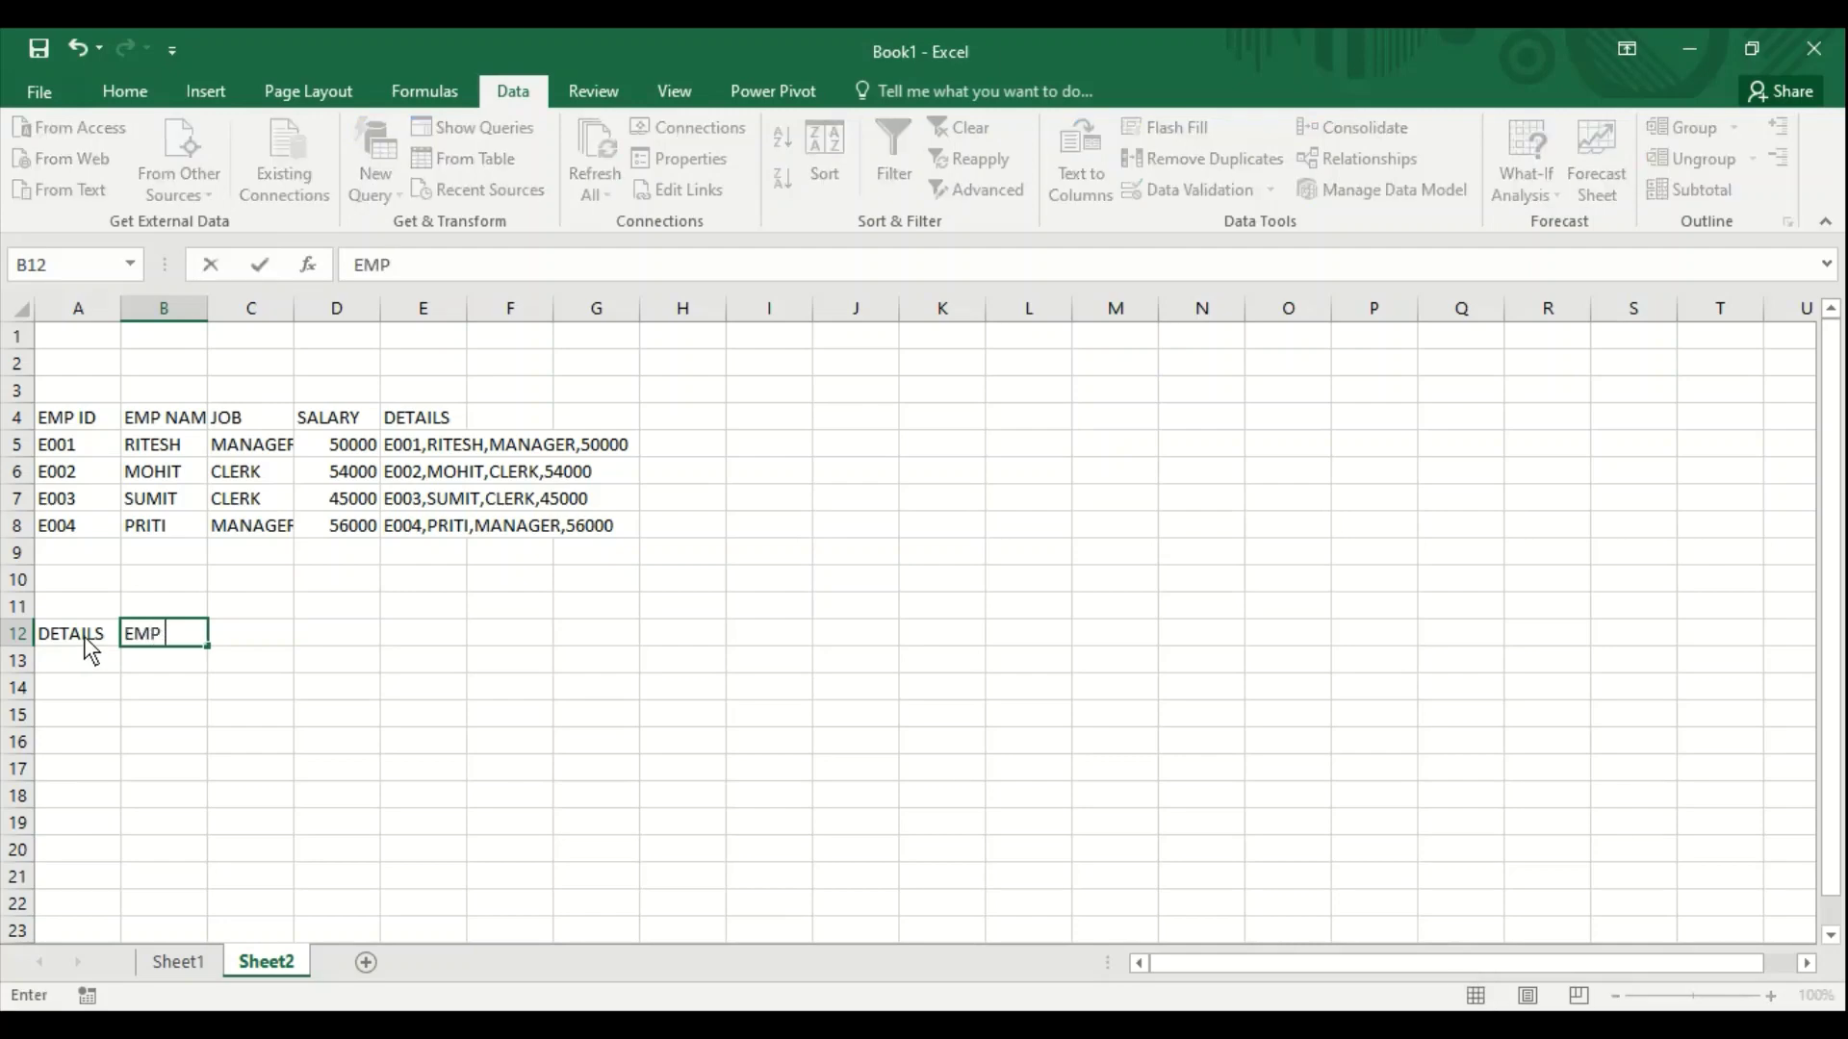
text(ID)
key(Tab)
text(EMPNA)
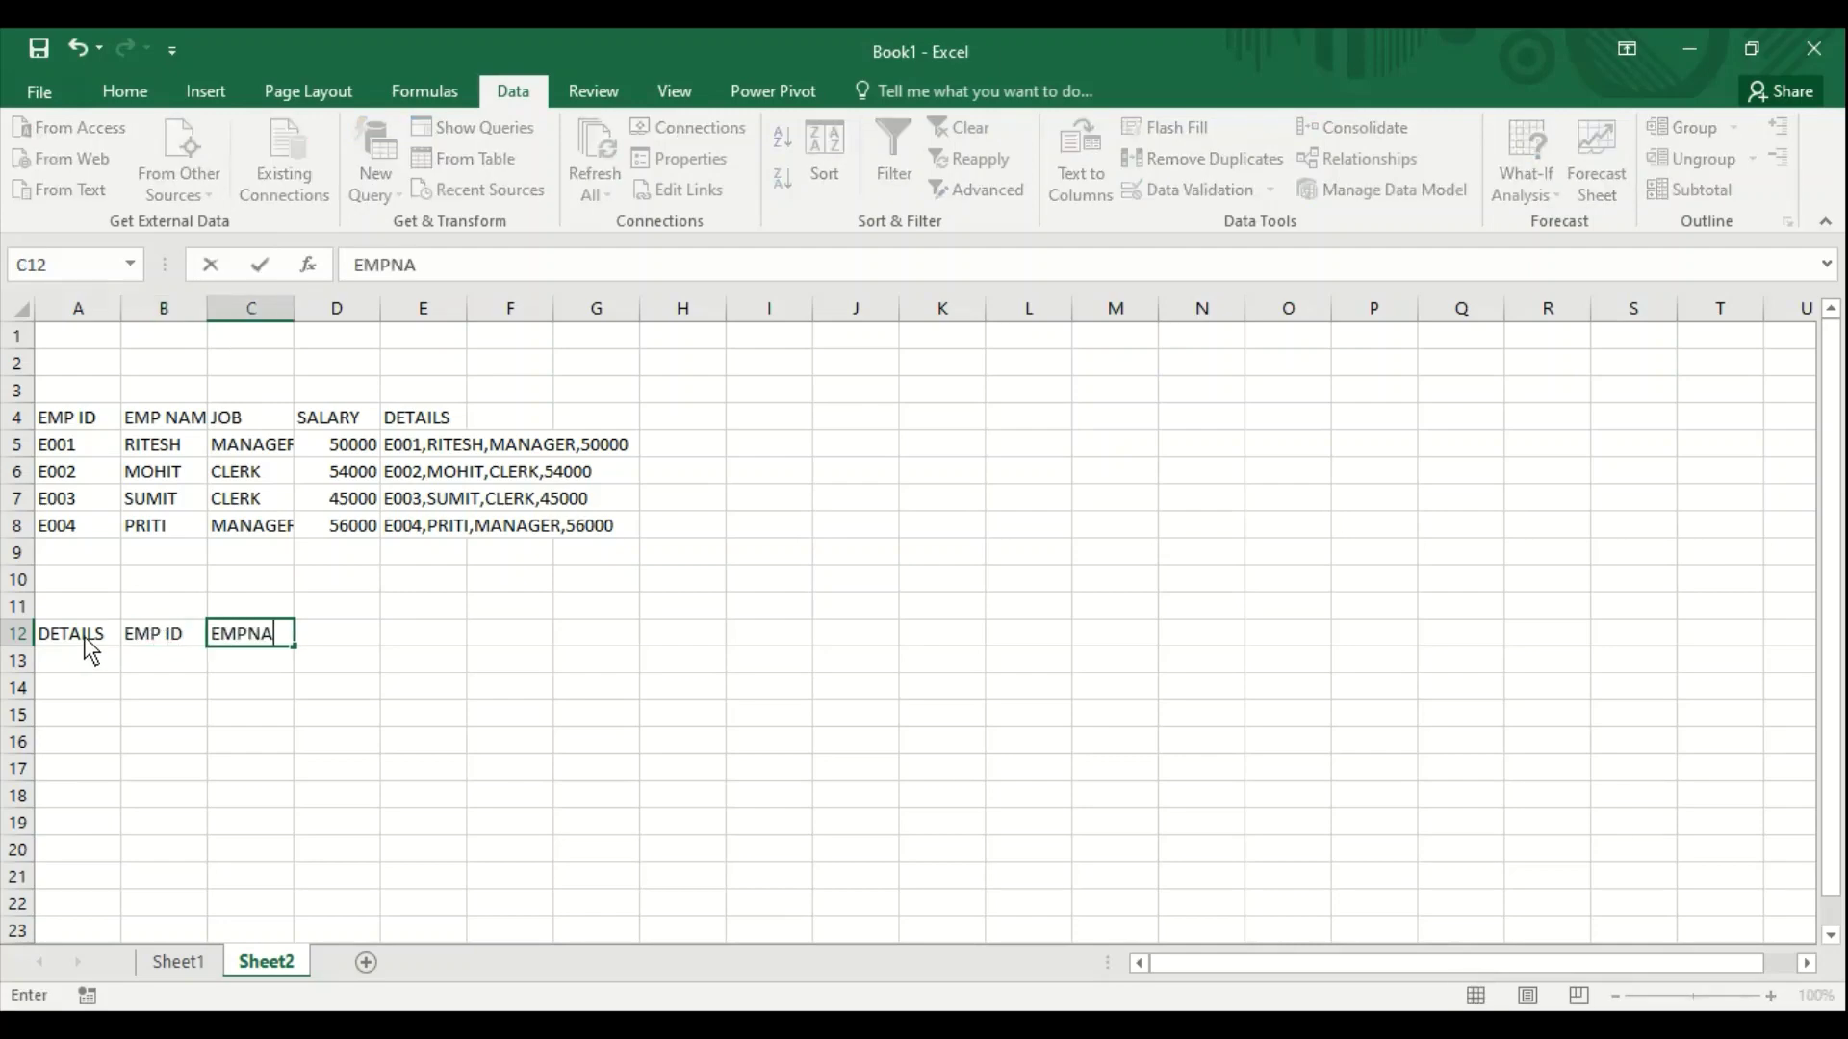
text(ME)
key(Tab)
text(JOB)
key(Tab)
text(S)
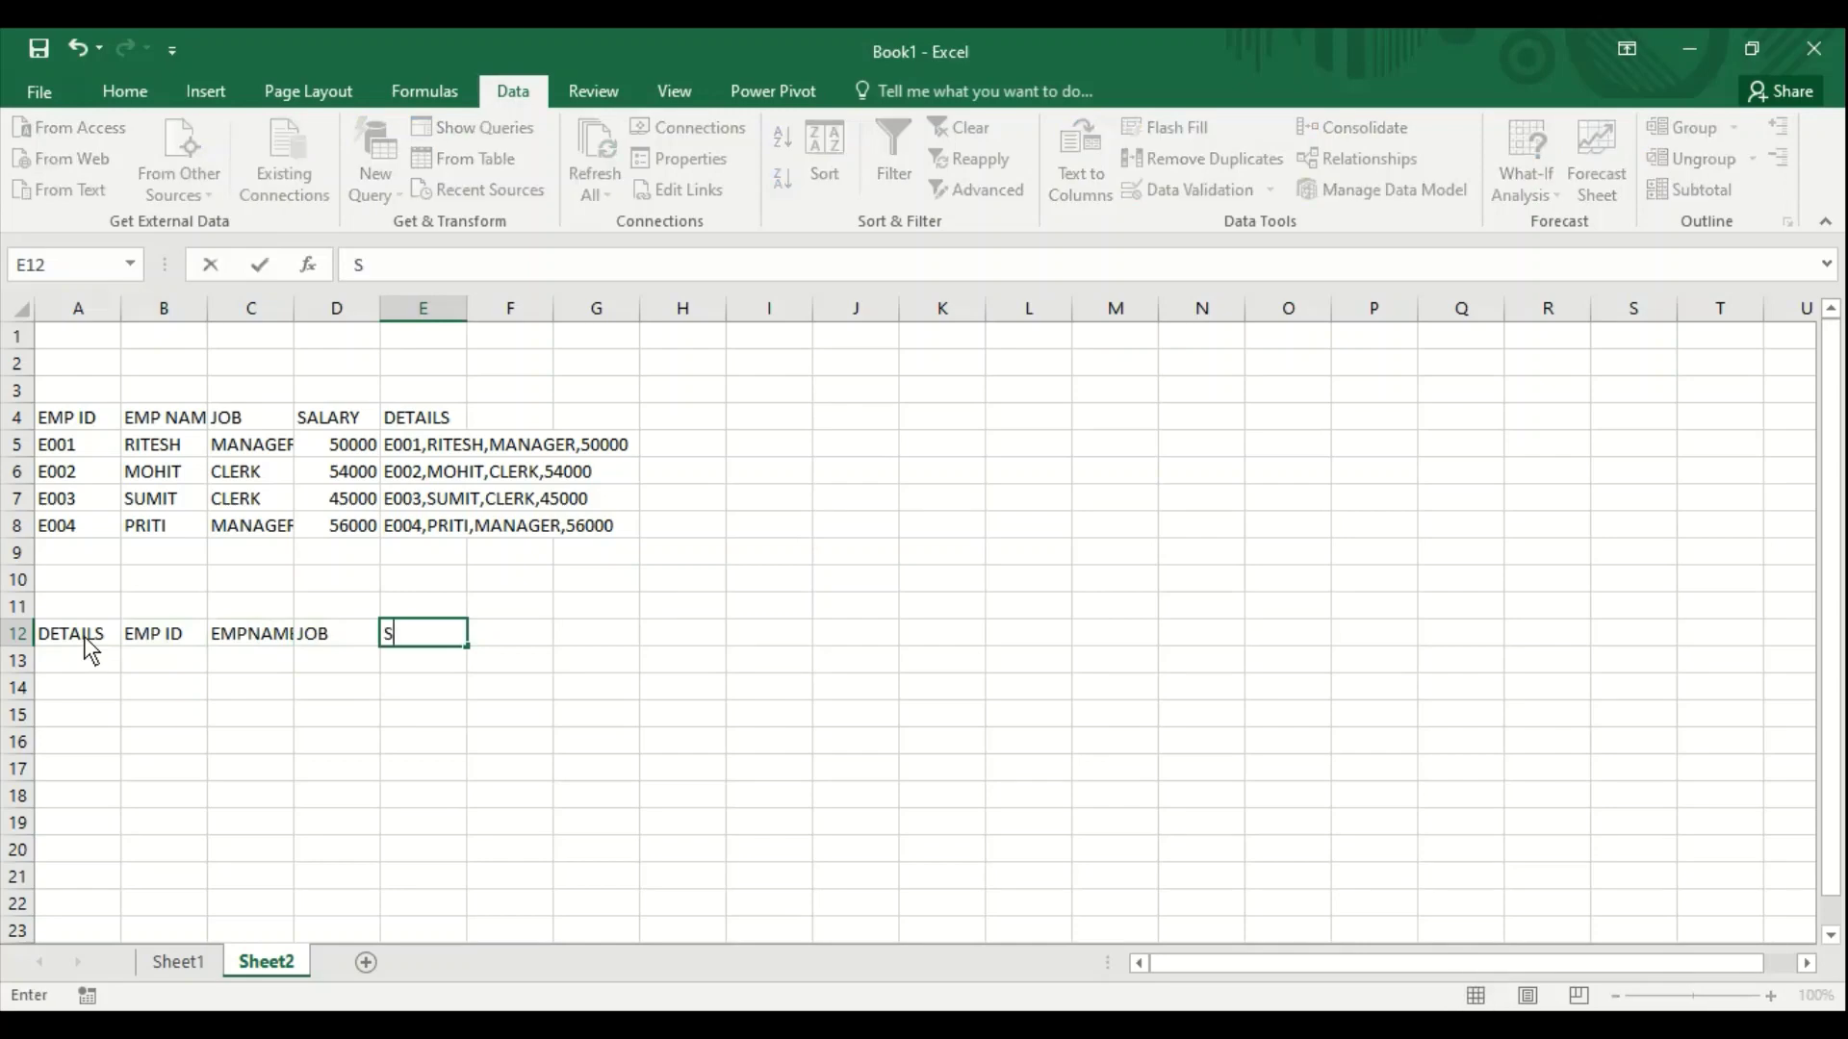
text(ALARY)
key(Tab)
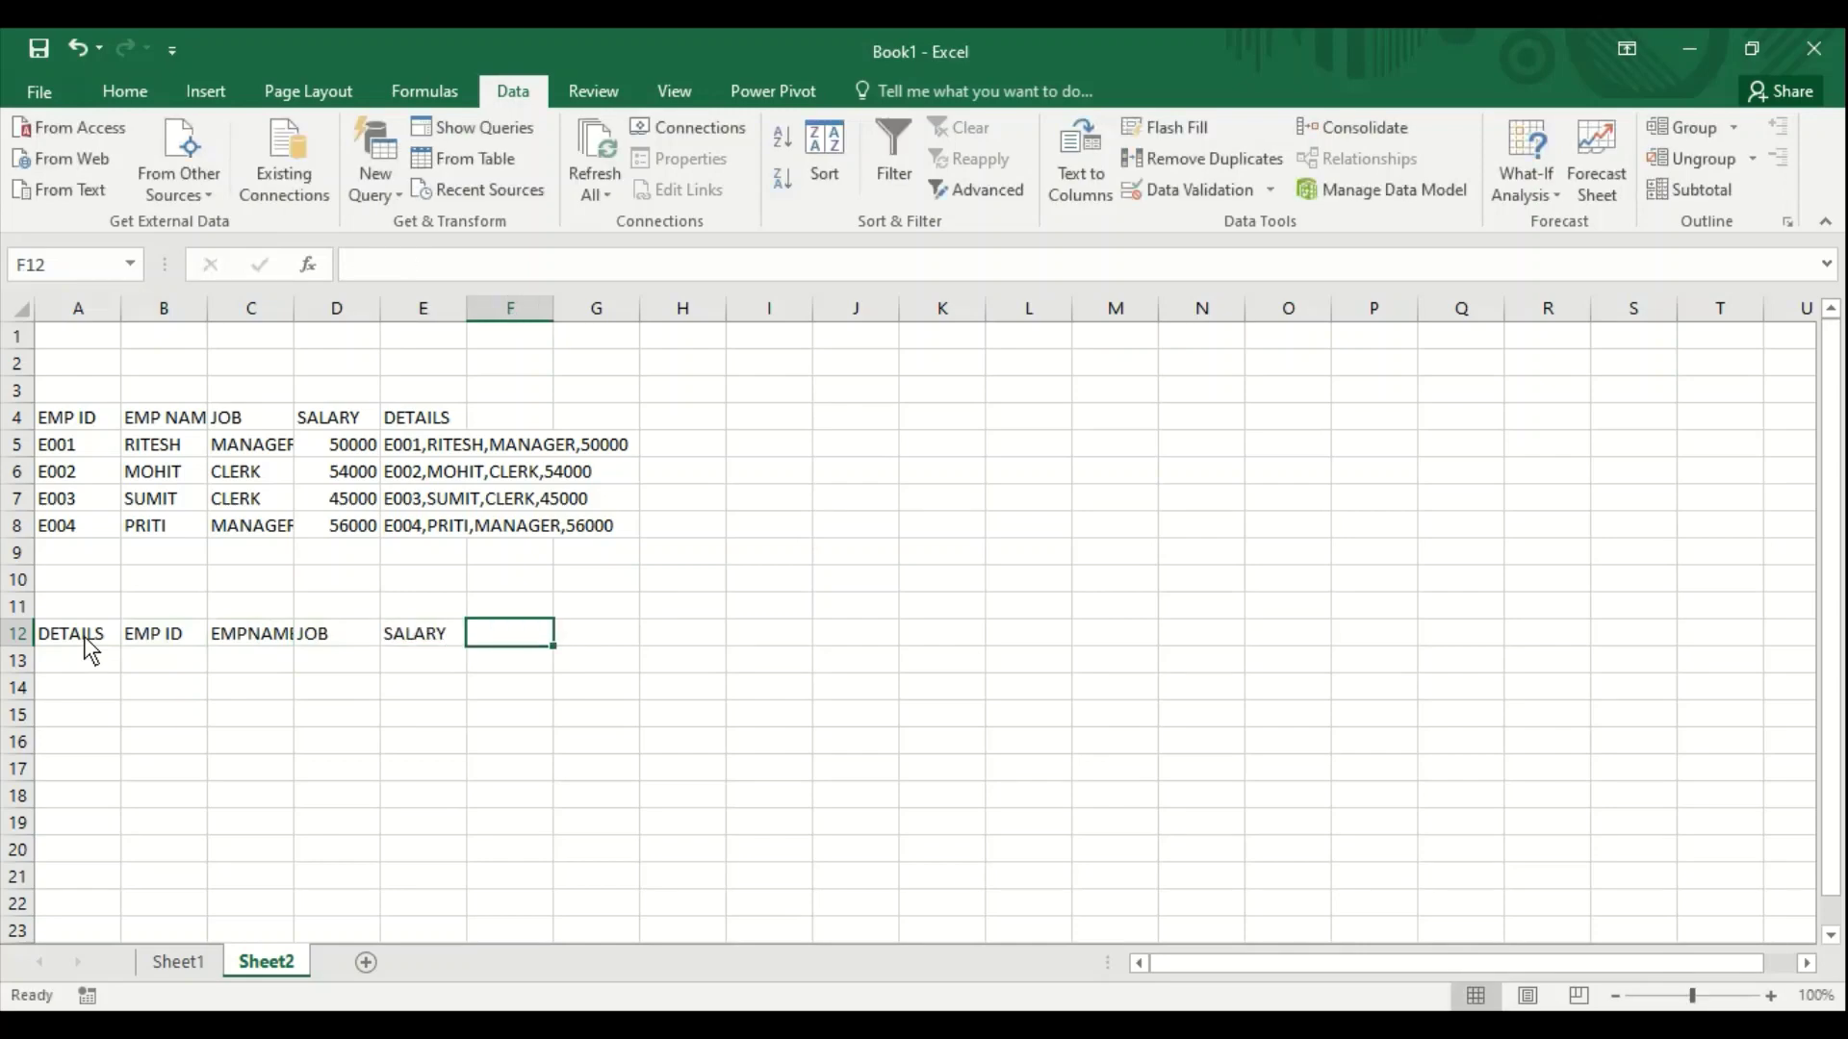
key(Return)
key(Up)
key(Up)
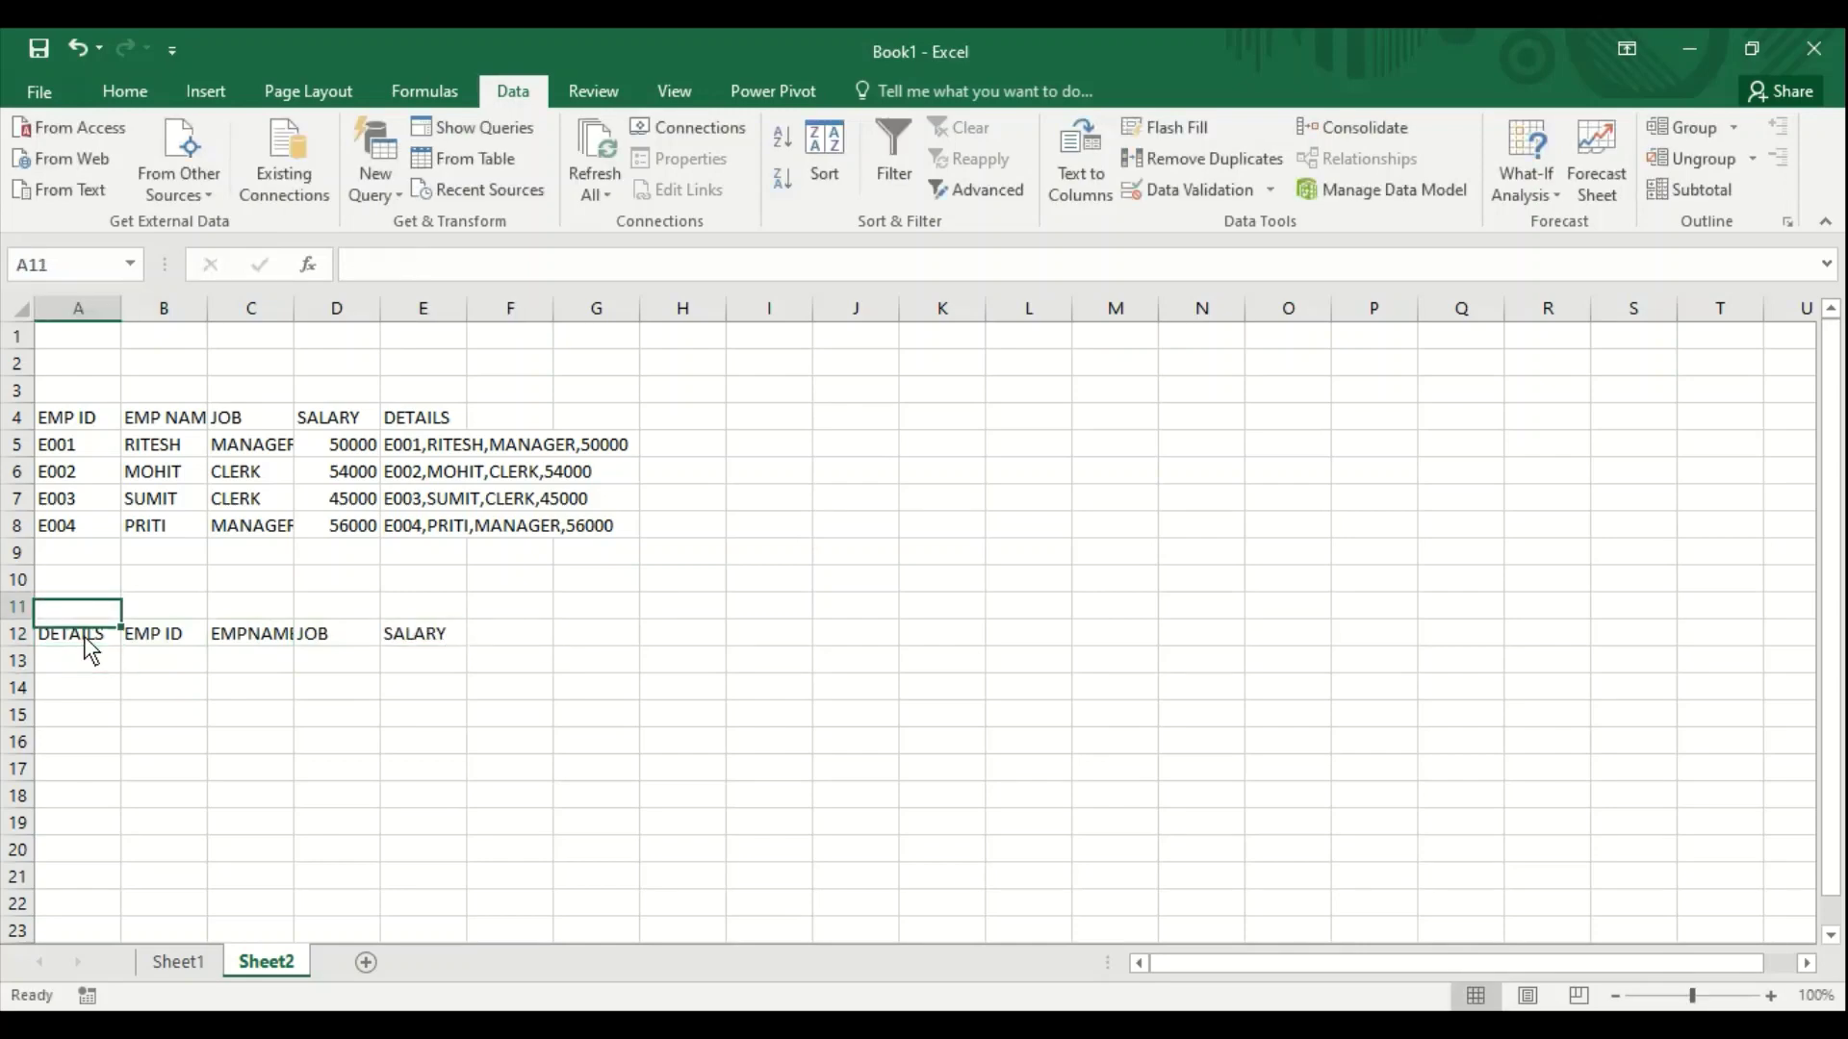
key(Up)
key(Up)
key(Up)
key(Up)
key(Up)
key(Up)
key(Right)
key(Right)
key(Right)
key(Right)
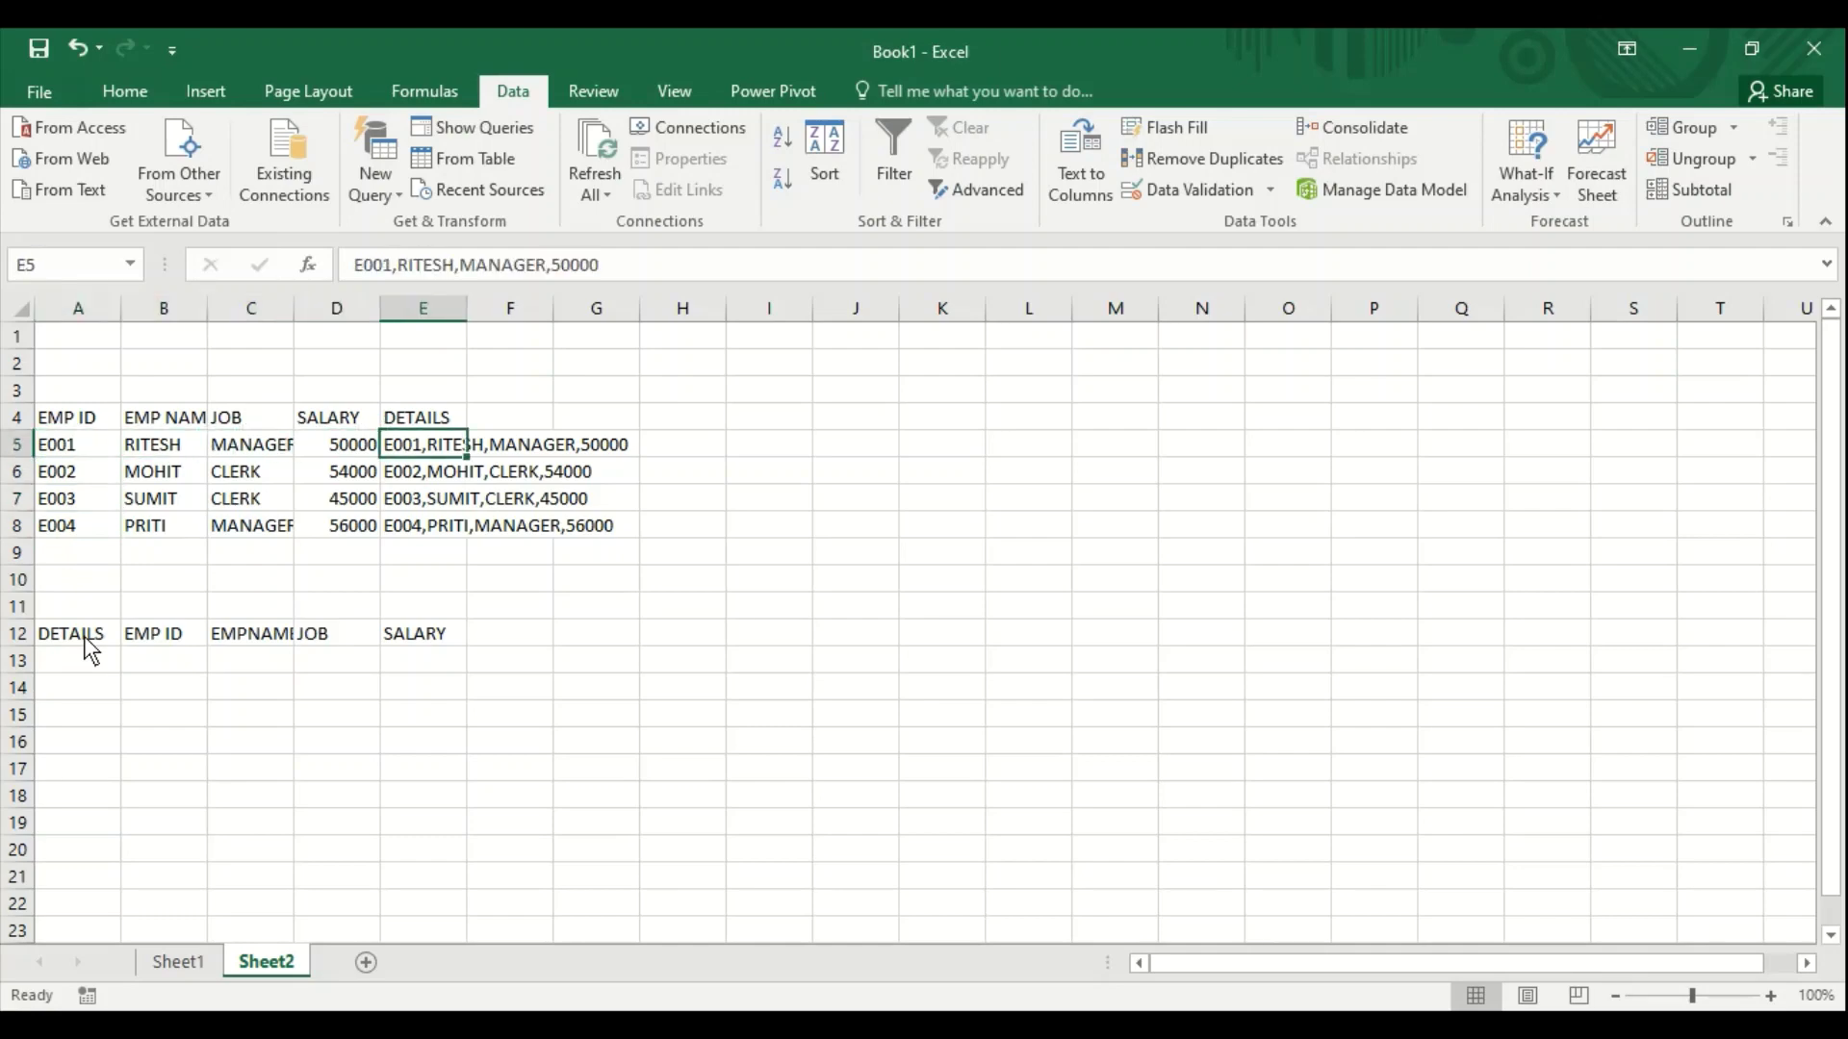
- Copy E5:E8 into A13:A16 and widen column A to fit the DETAILS strings
key(shift+Down)
key(shift+Down)
key(shift+Down)
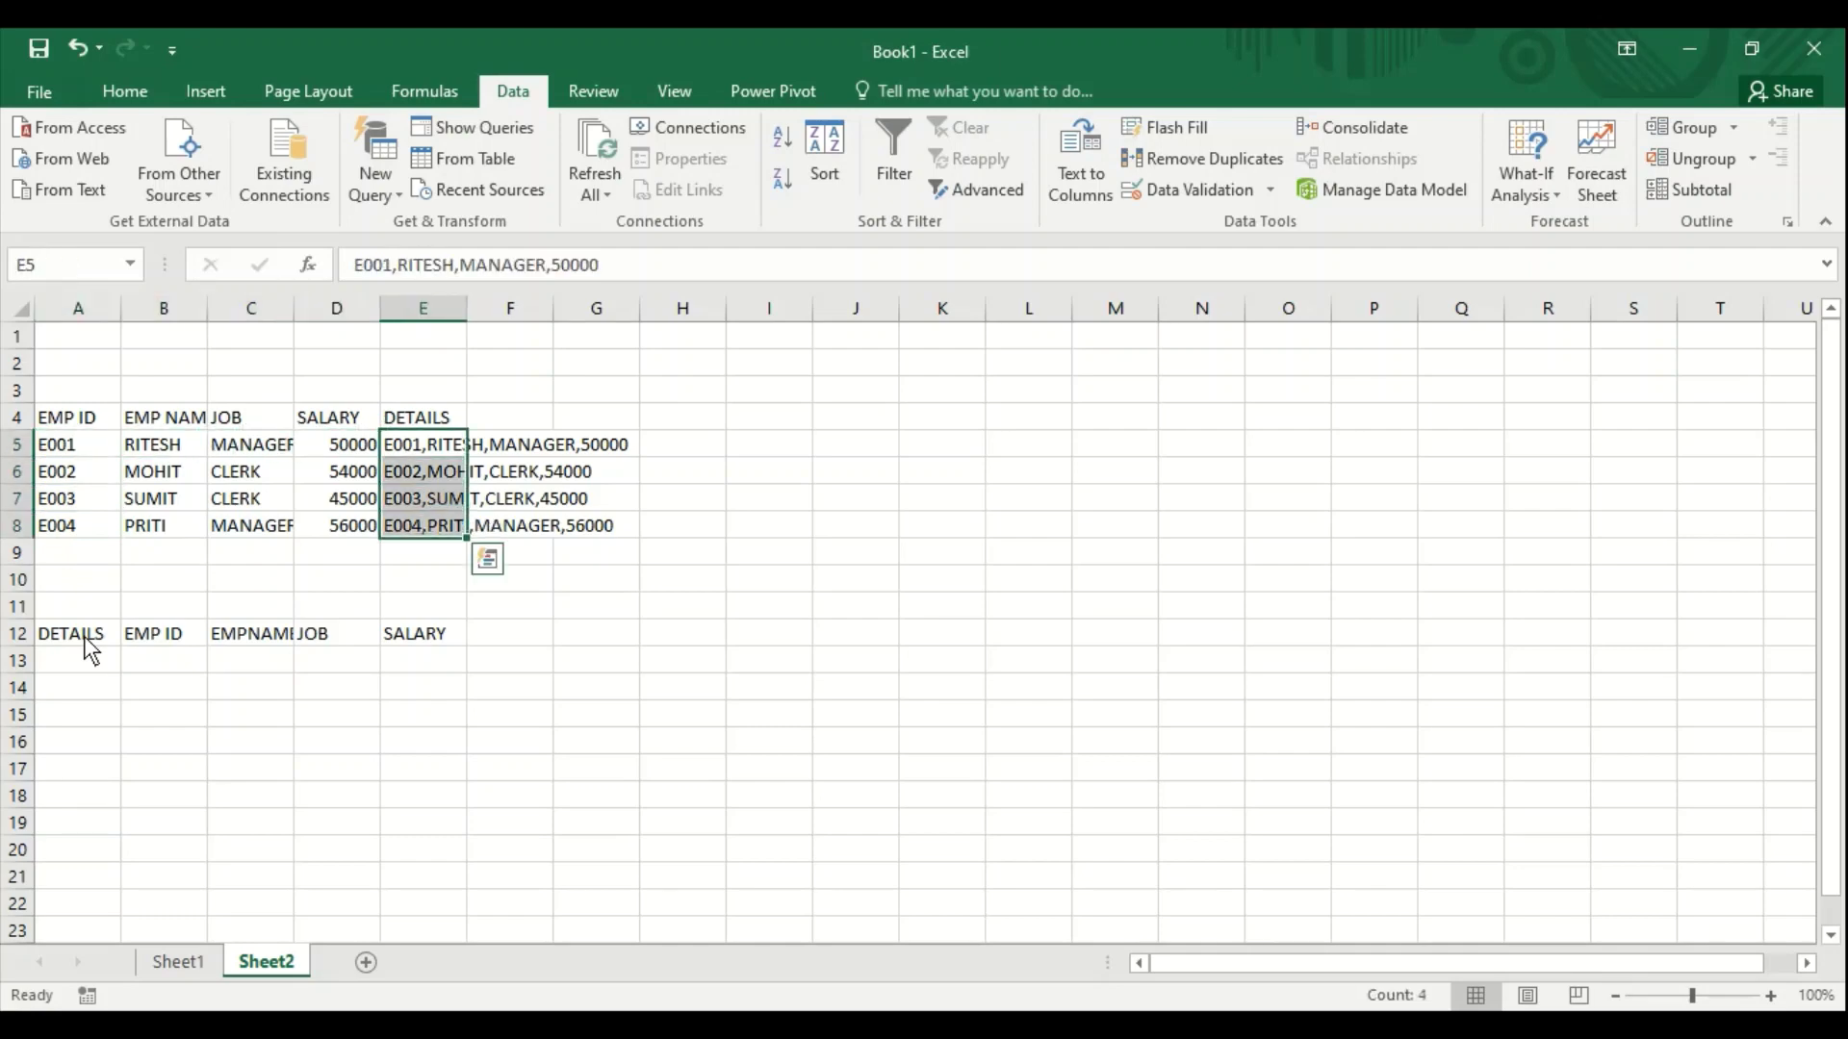
key(ctrl+c)
key(Down)
key(Down)
key(Down)
key(Down)
key(Down)
key(Down)
key(Down)
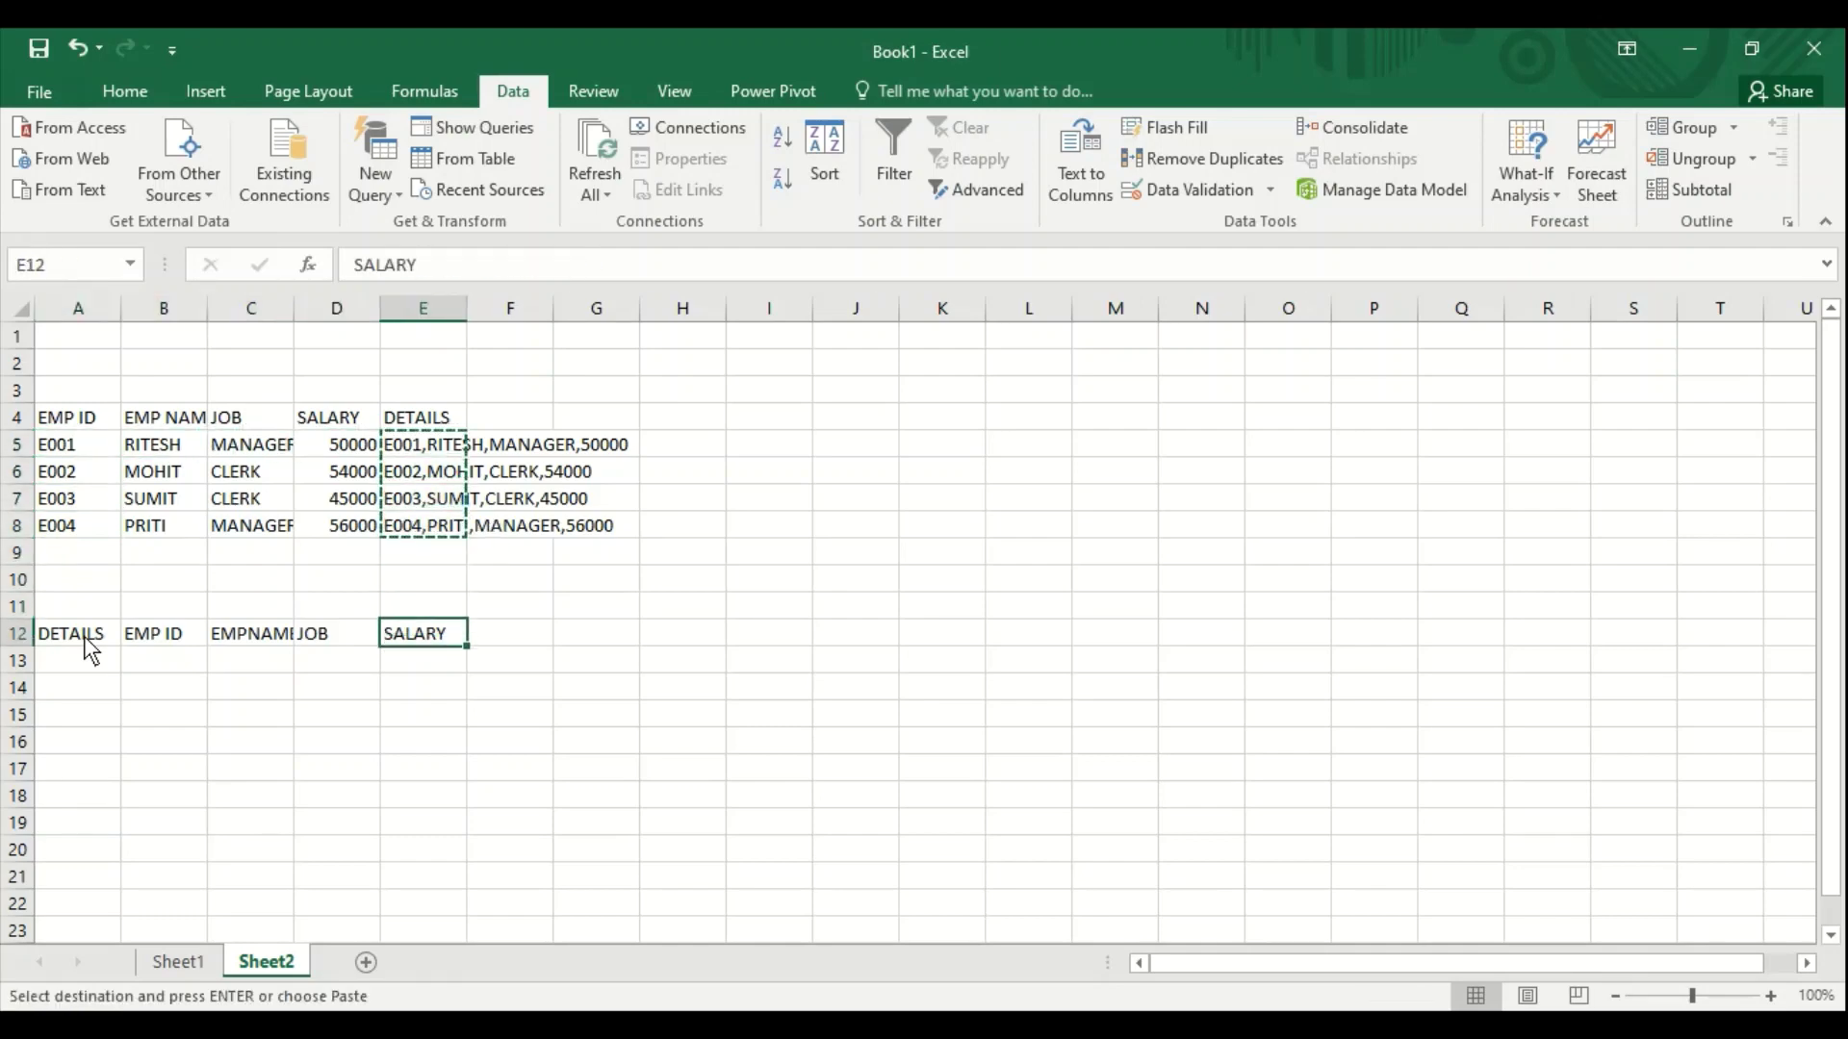
key(Left)
key(Down)
key(Left)
key(Left)
key(Left)
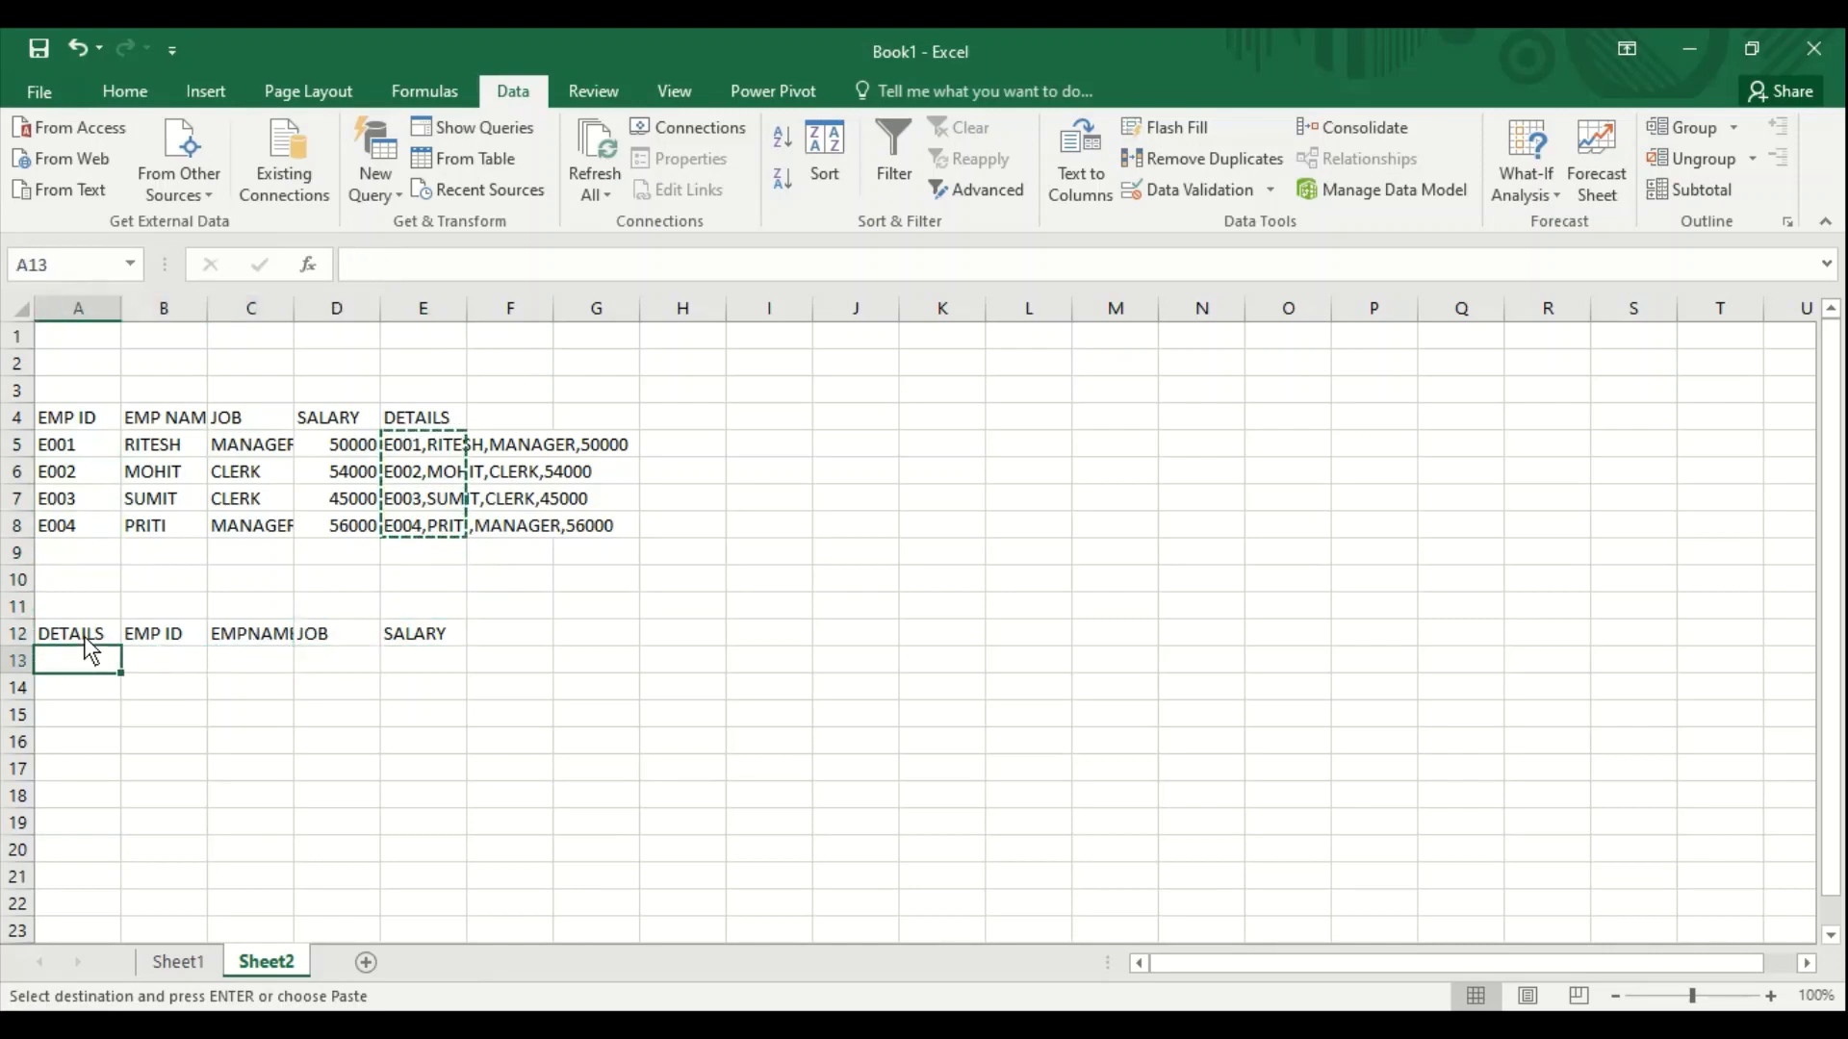
key(Return)
key(Escape)
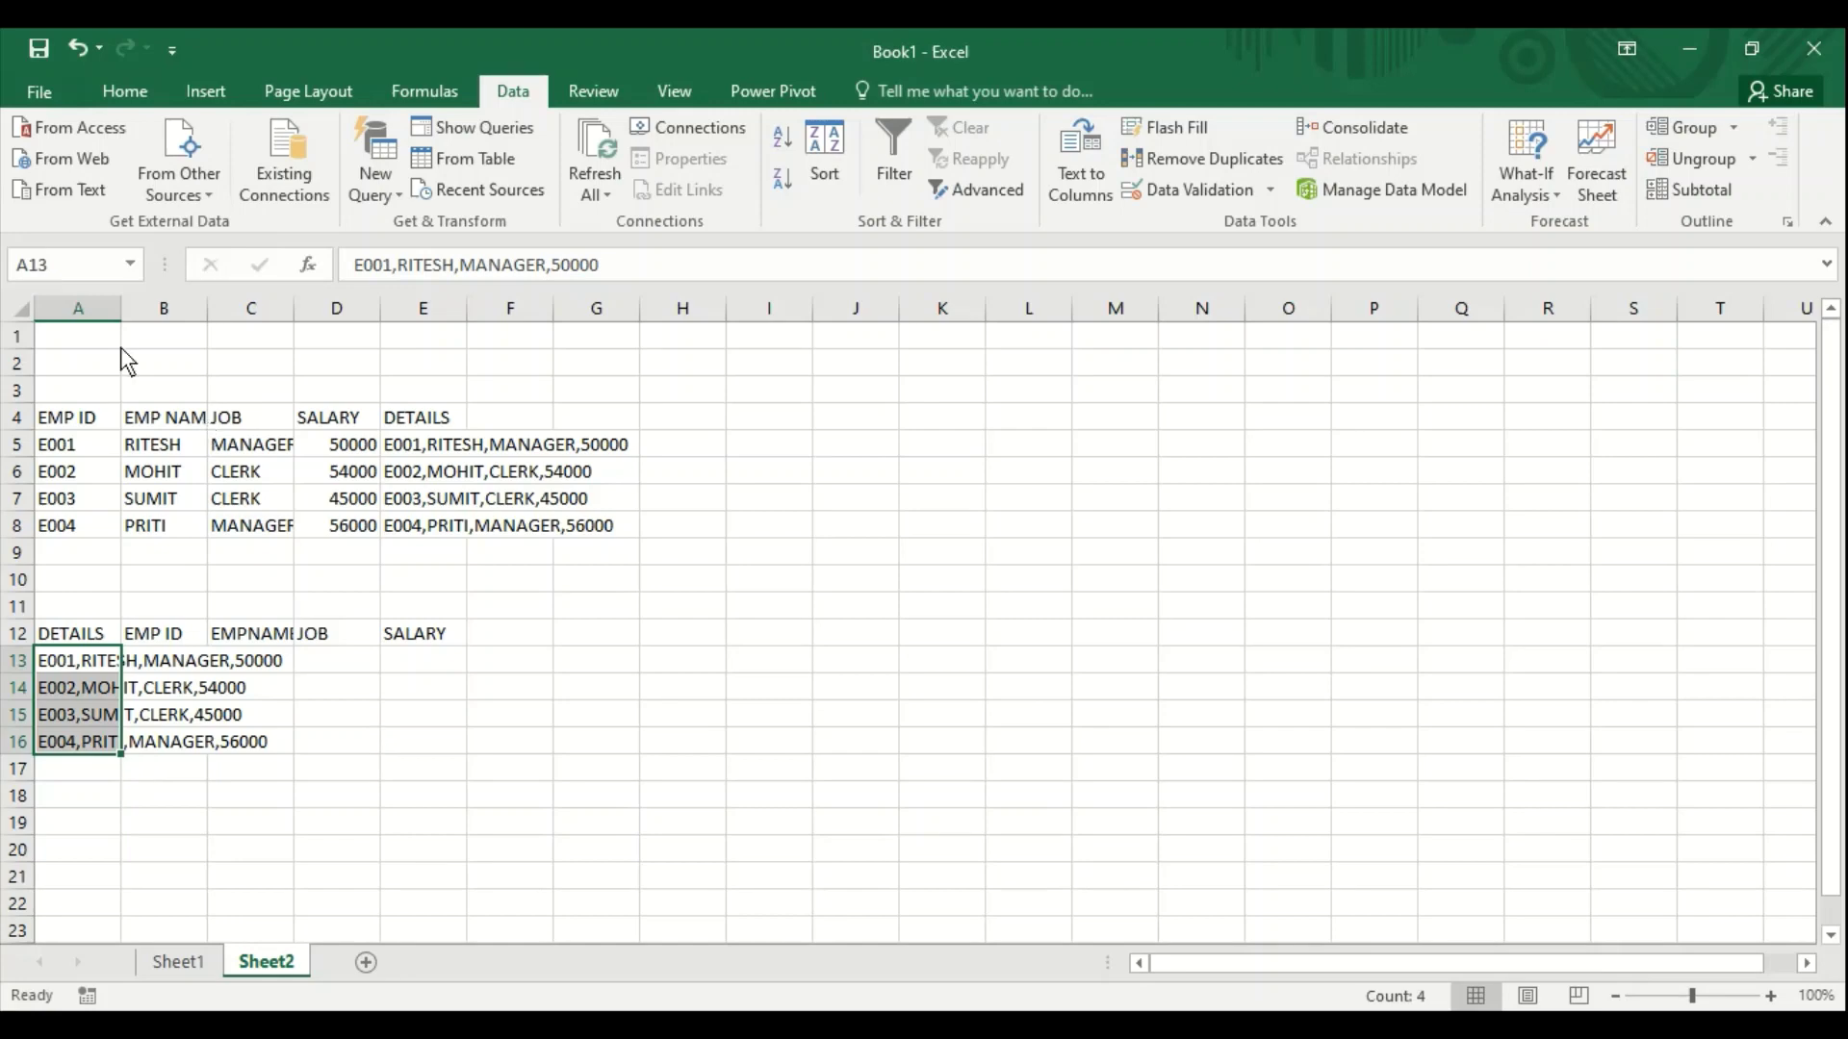
drag(119, 309, 301, 317)
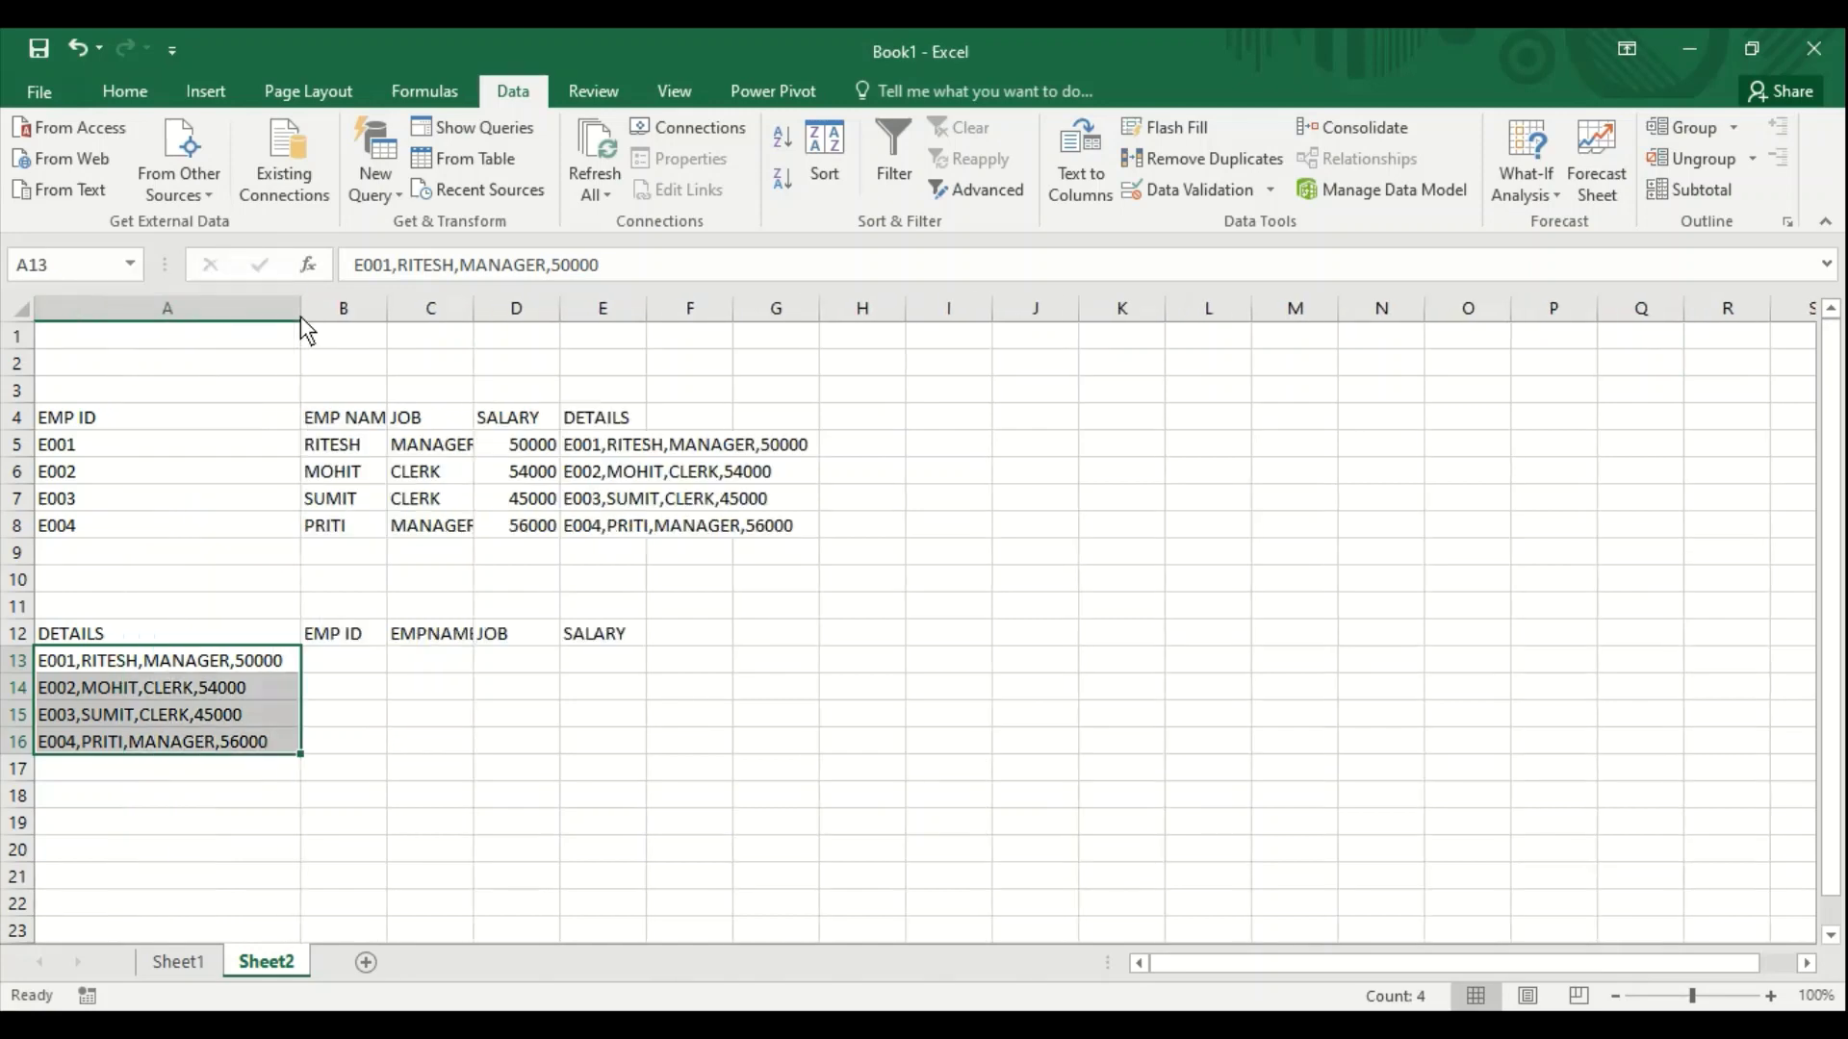
click(356, 686)
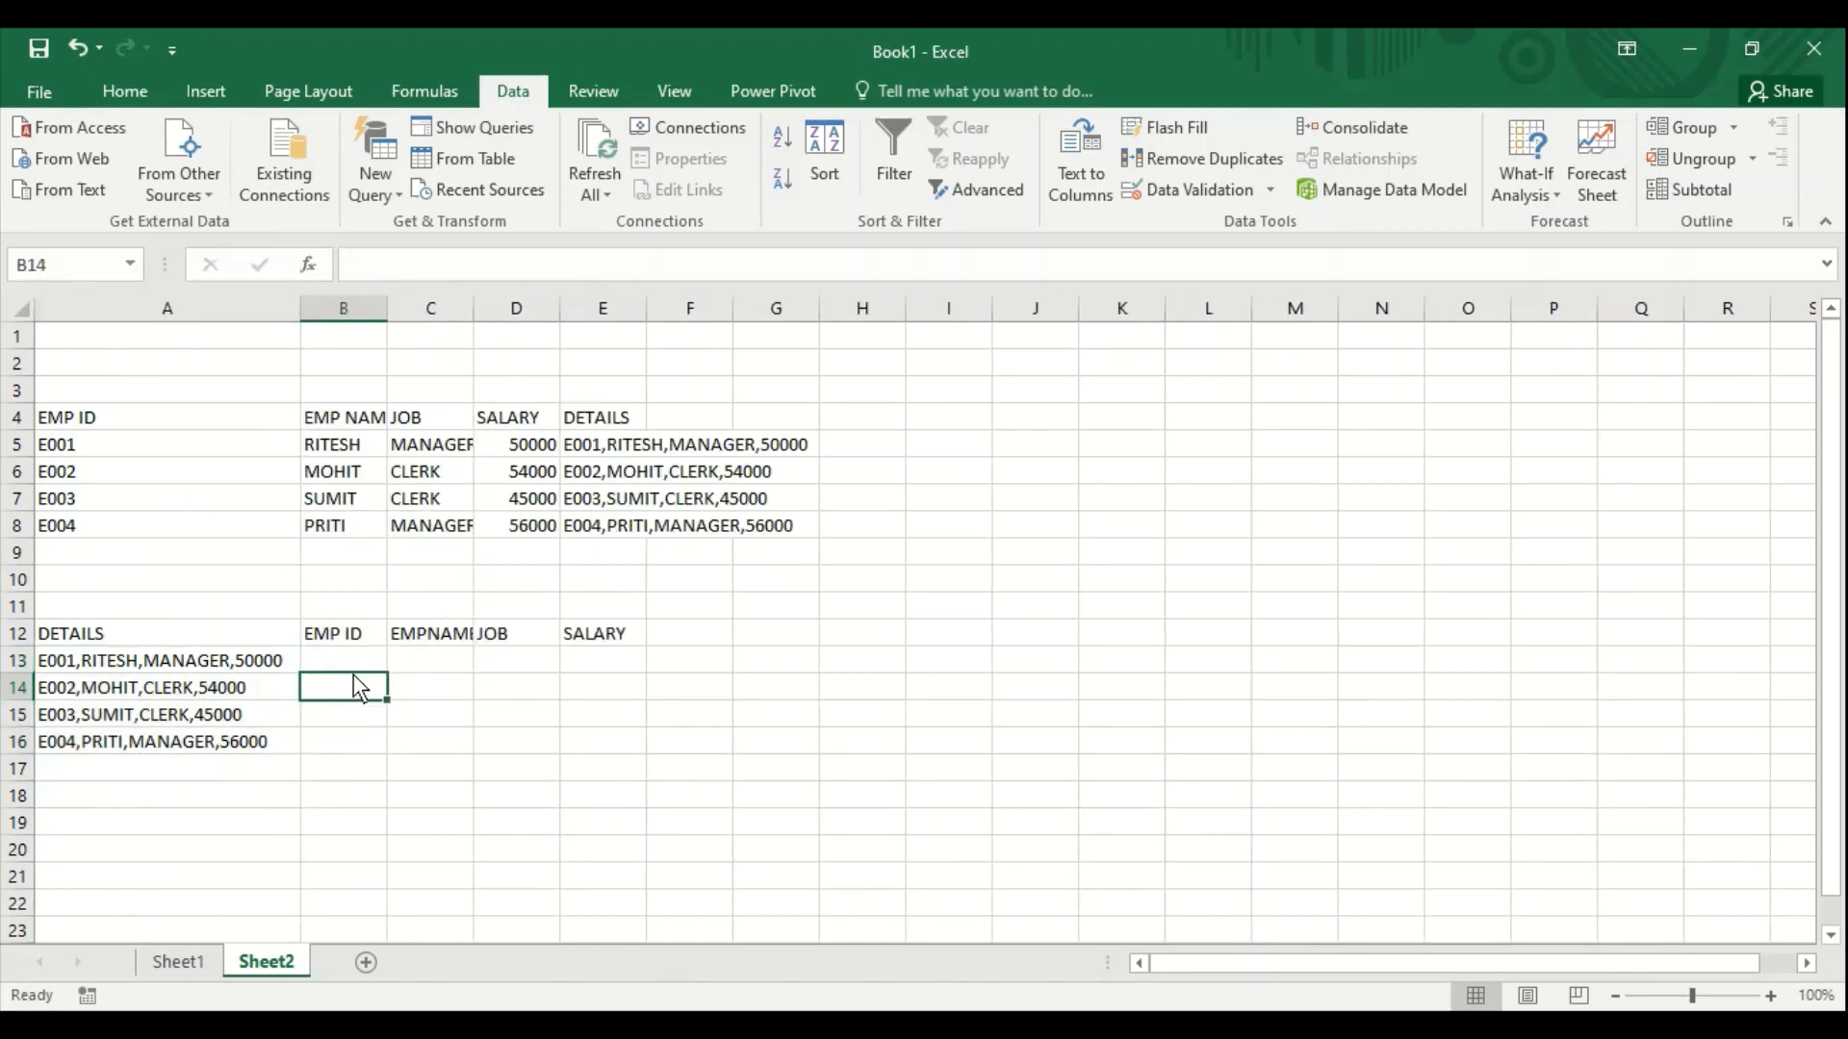
- Enter E001, the first employee's name, MANAGER and 50000 across B13:E13
key(Up)
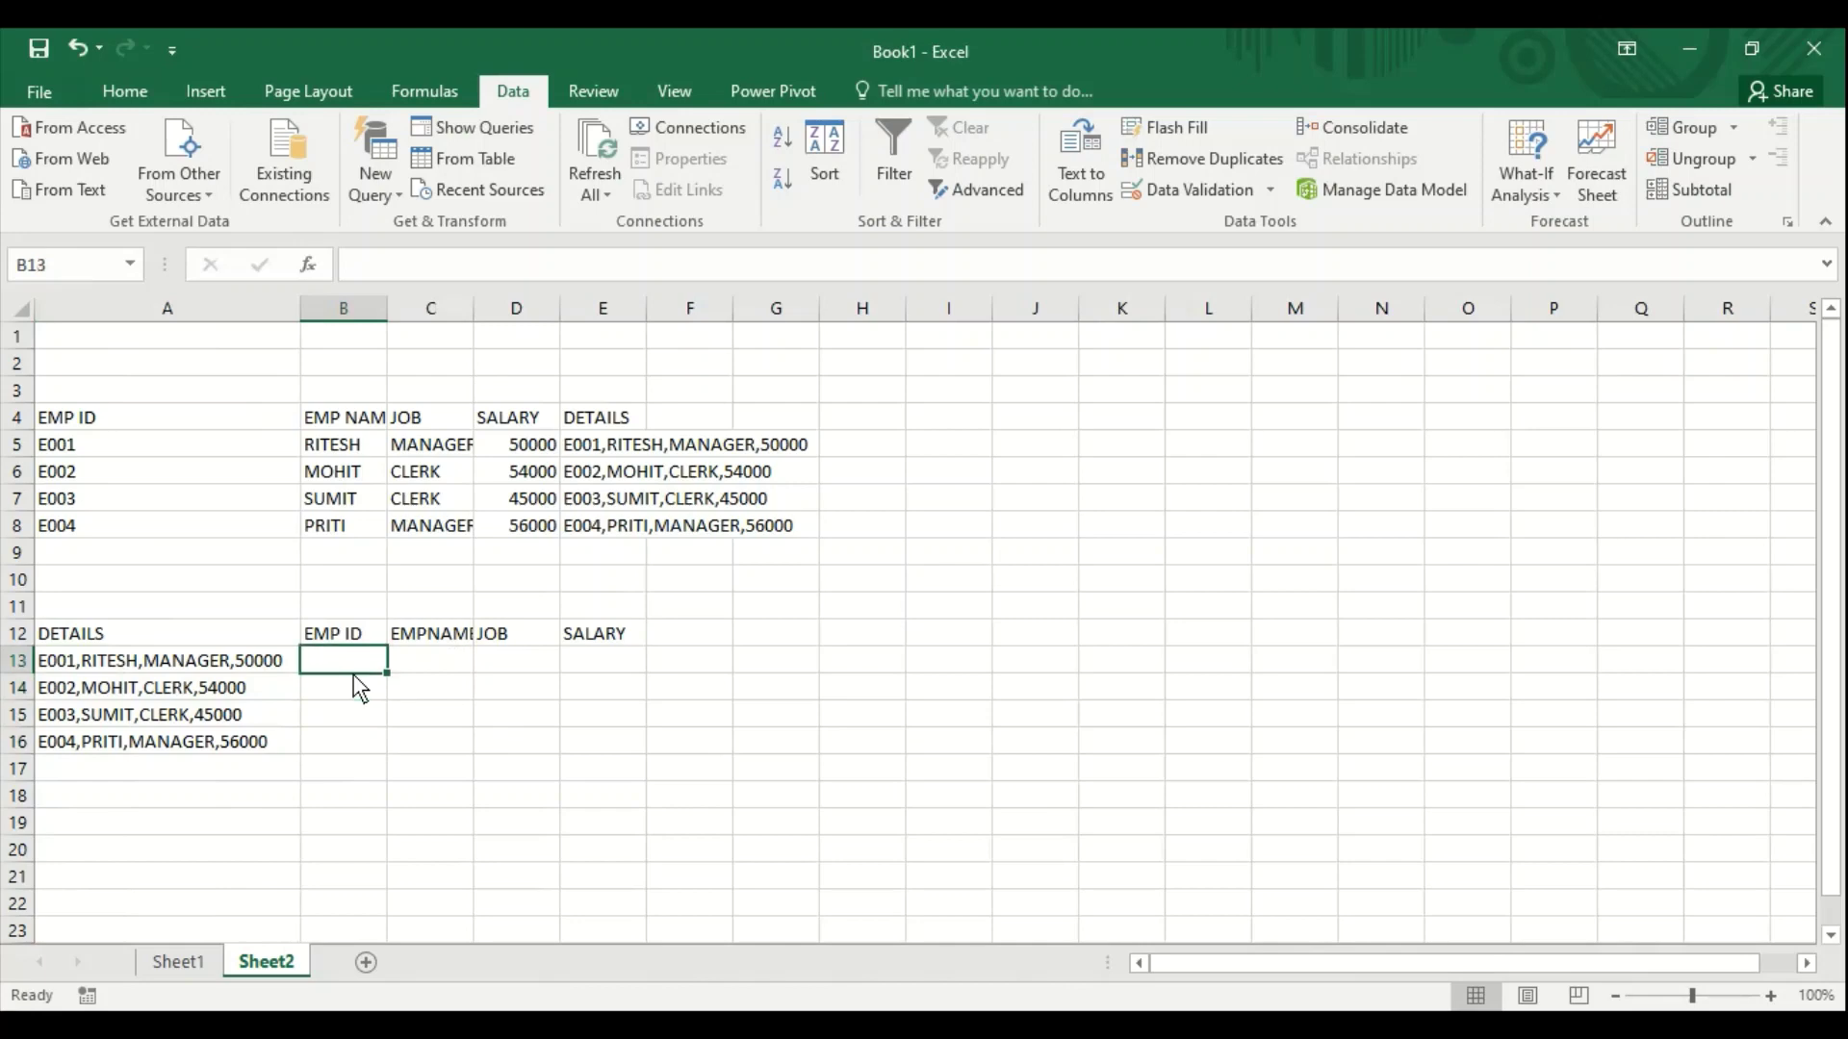
text(E001)
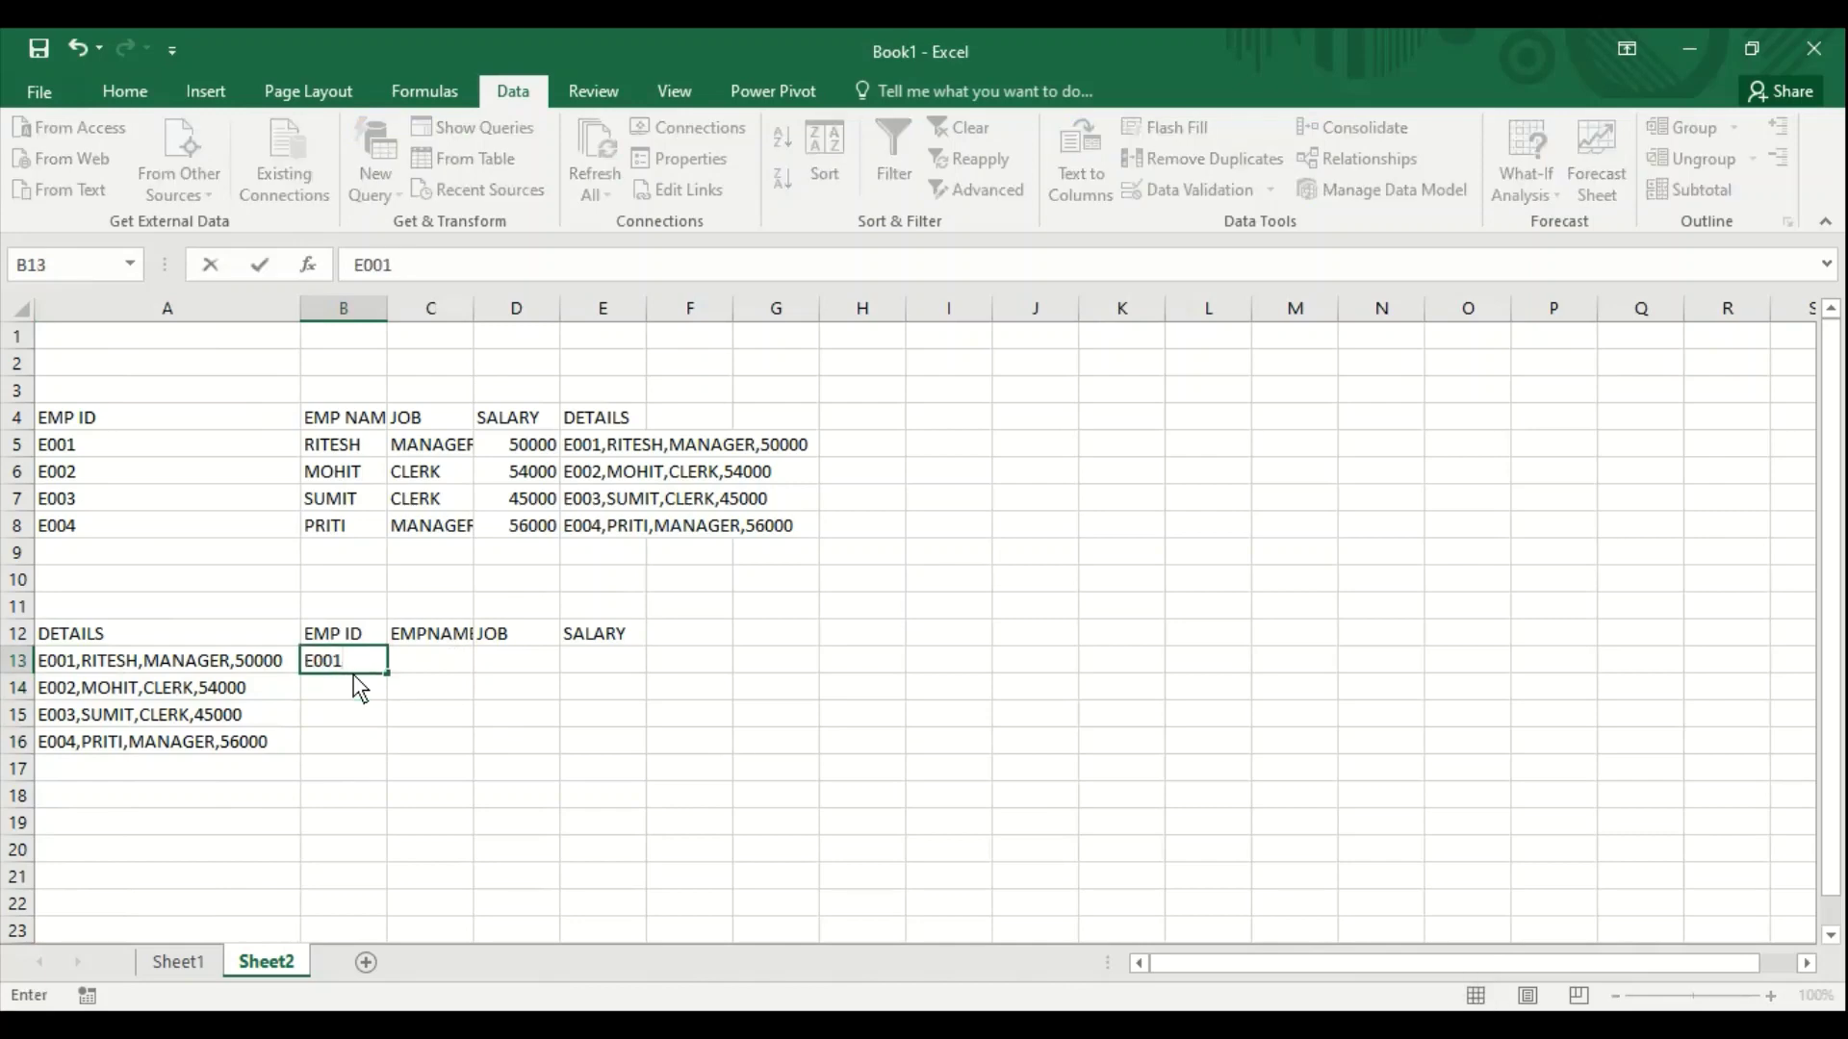
key(Tab)
text(RITE)
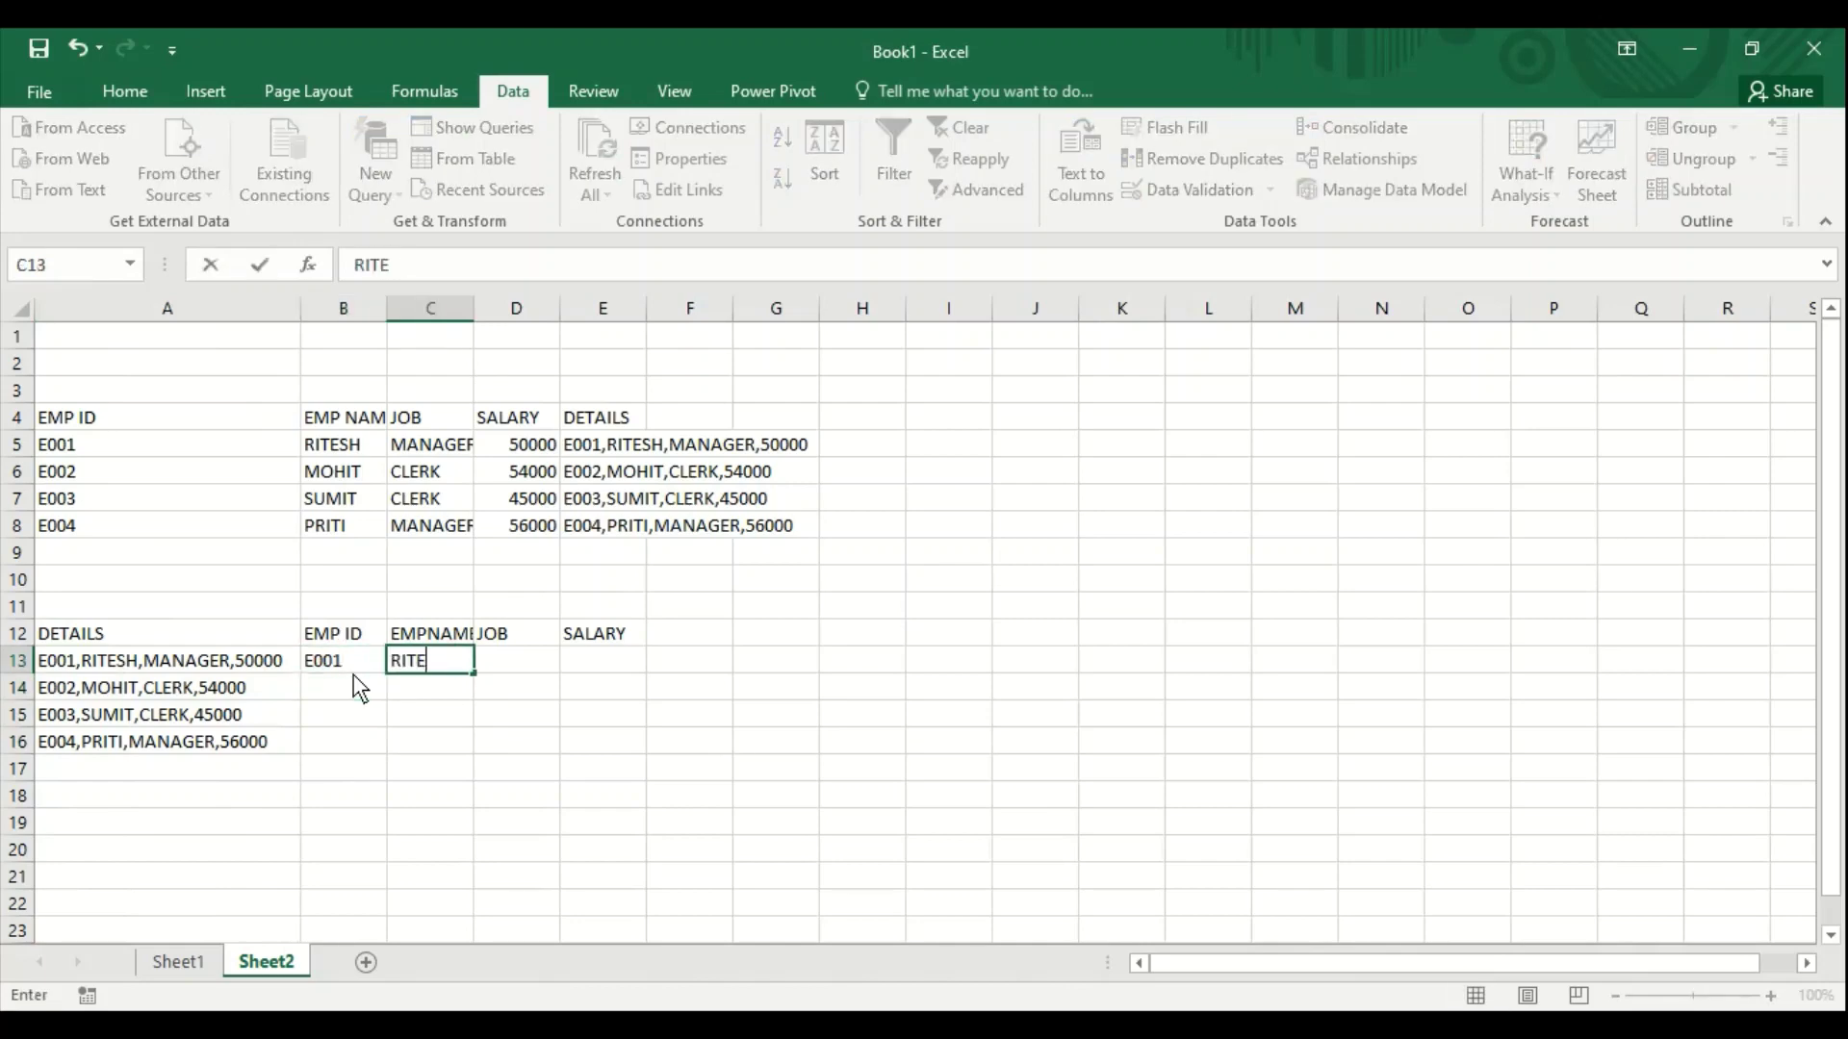
text(SH)
key(Tab)
text(MANA)
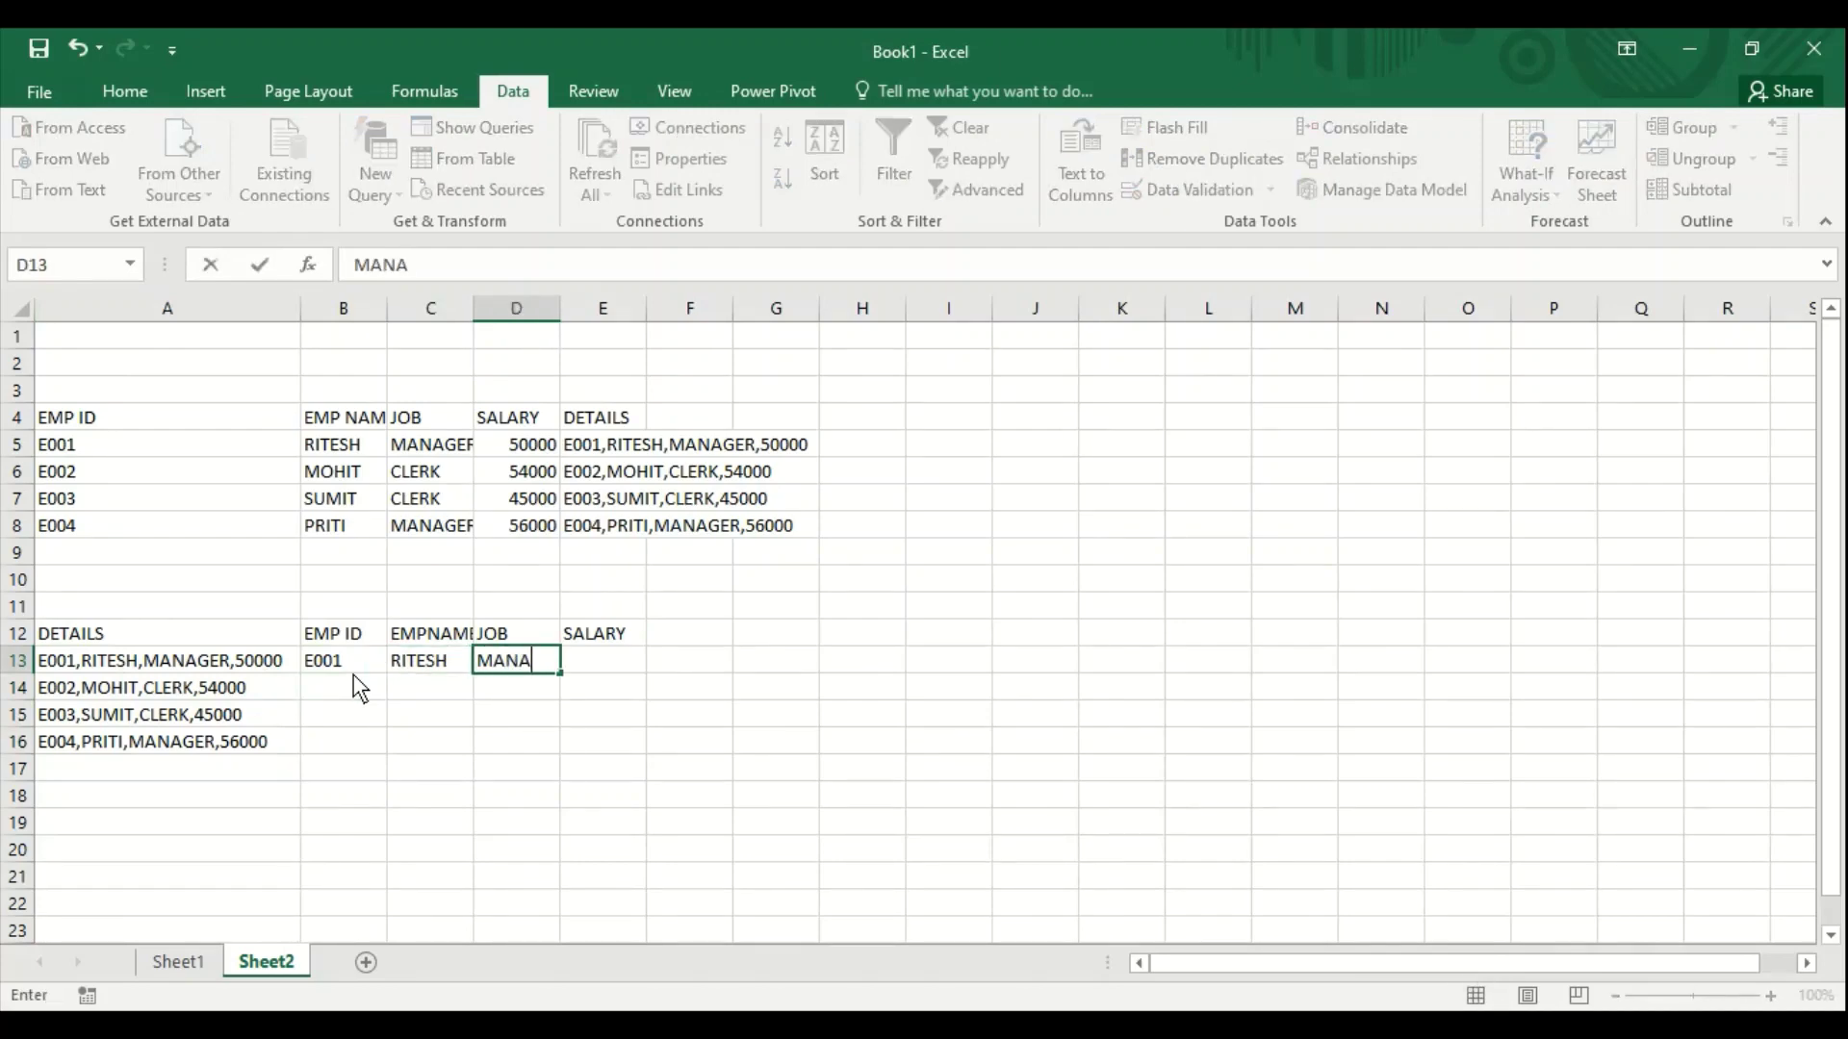
text(GER)
key(Tab)
text(500)
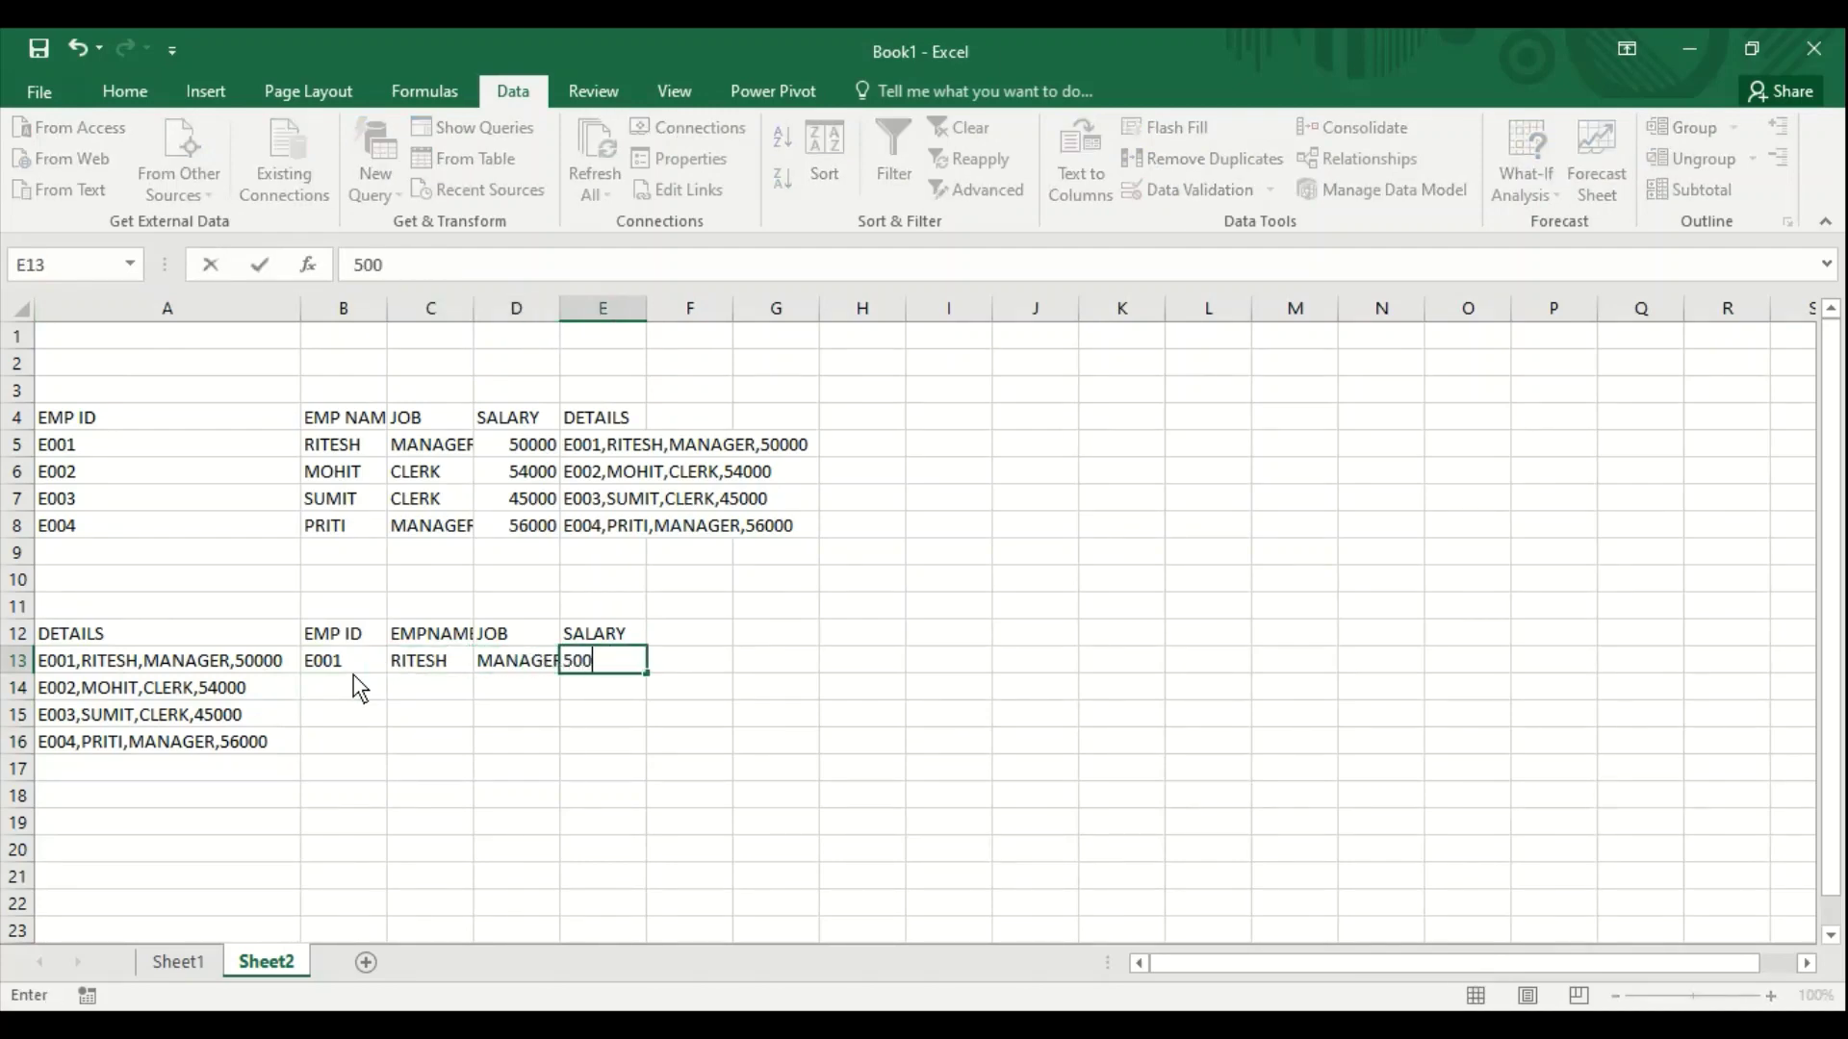
text(00)
key(Return)
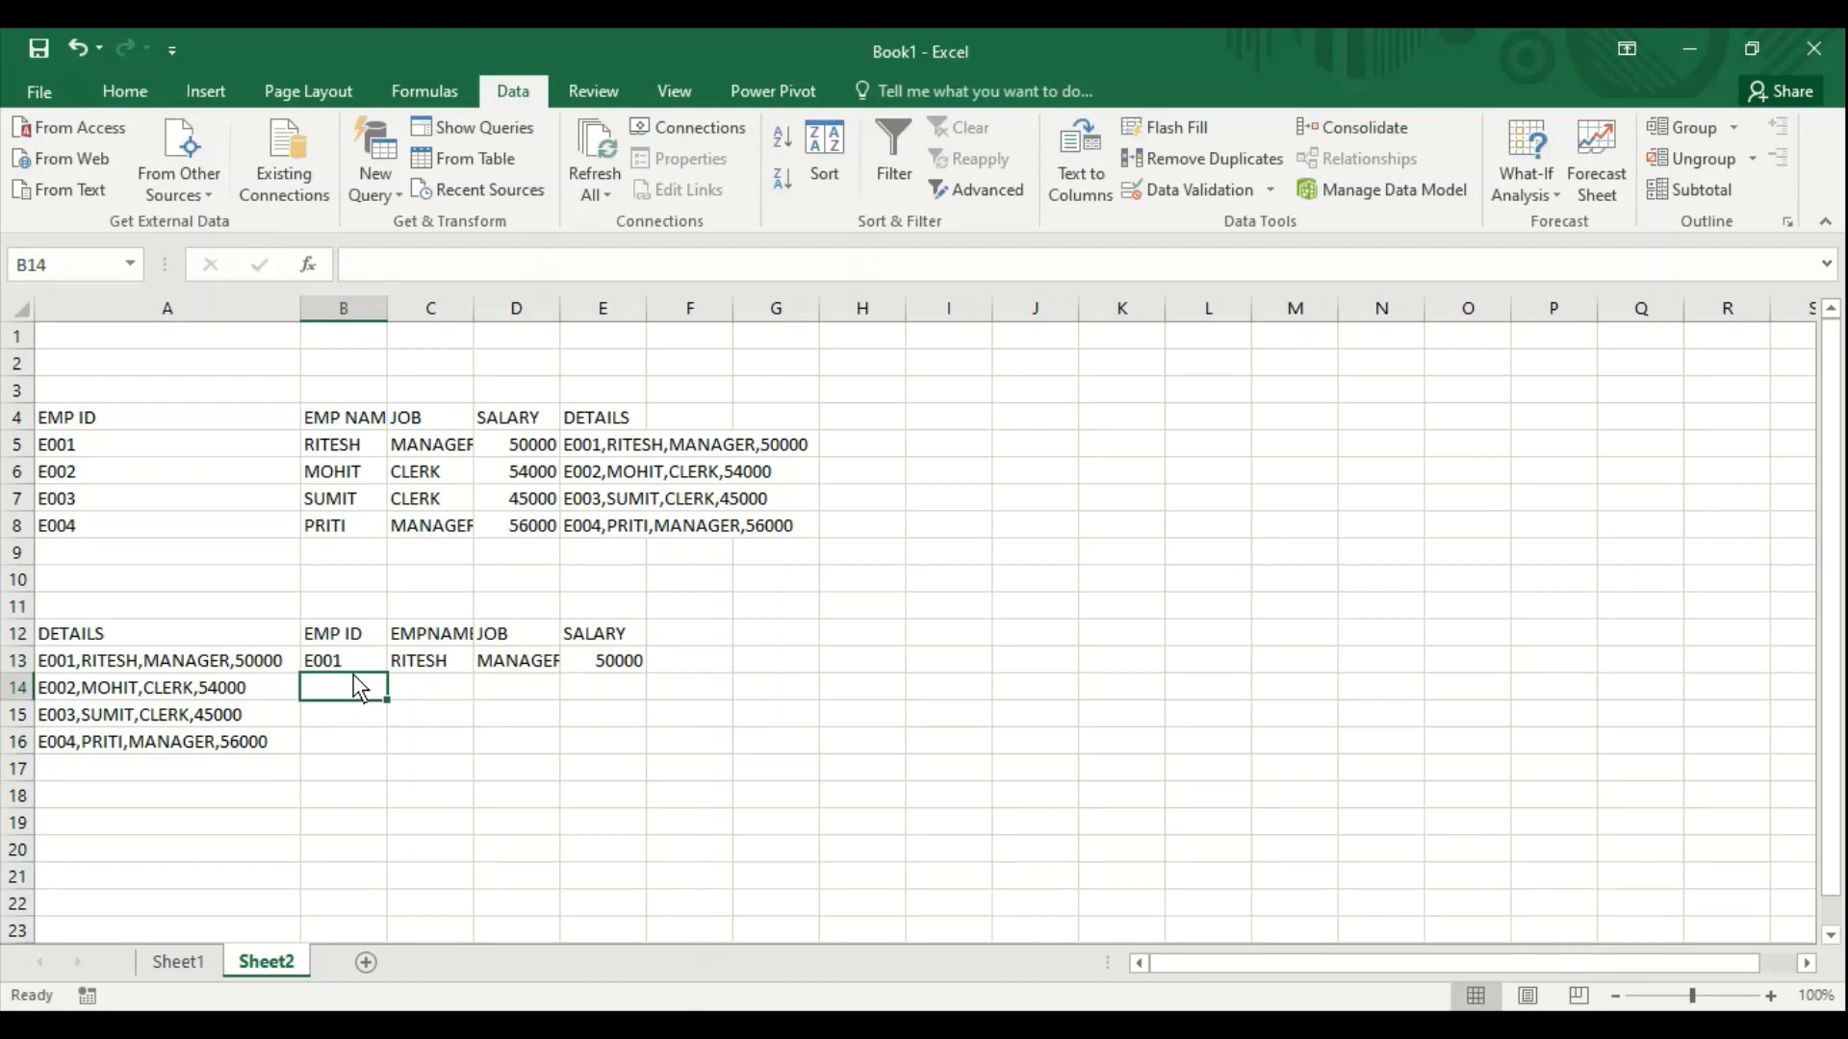
- Flash Fill the EMP ID, EMPNAME, JOB and SALARY columns for rows 14–16
click(1167, 131)
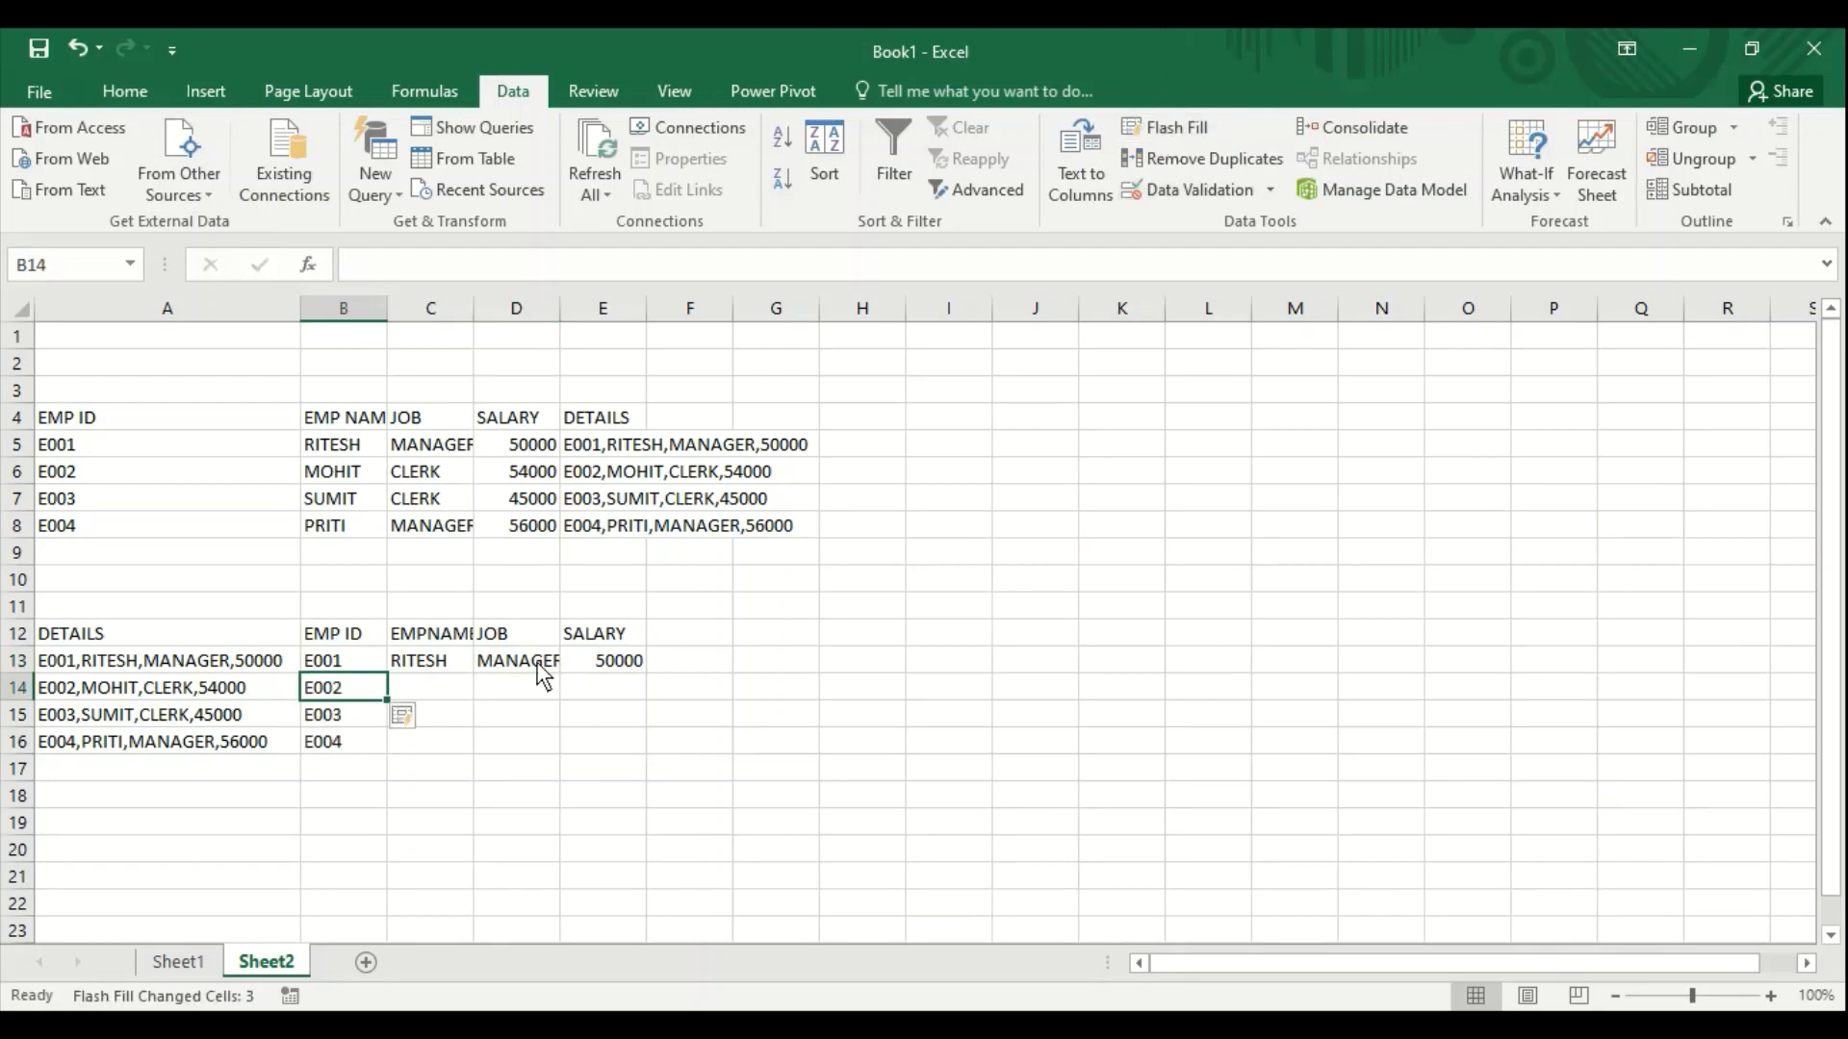
click(465, 686)
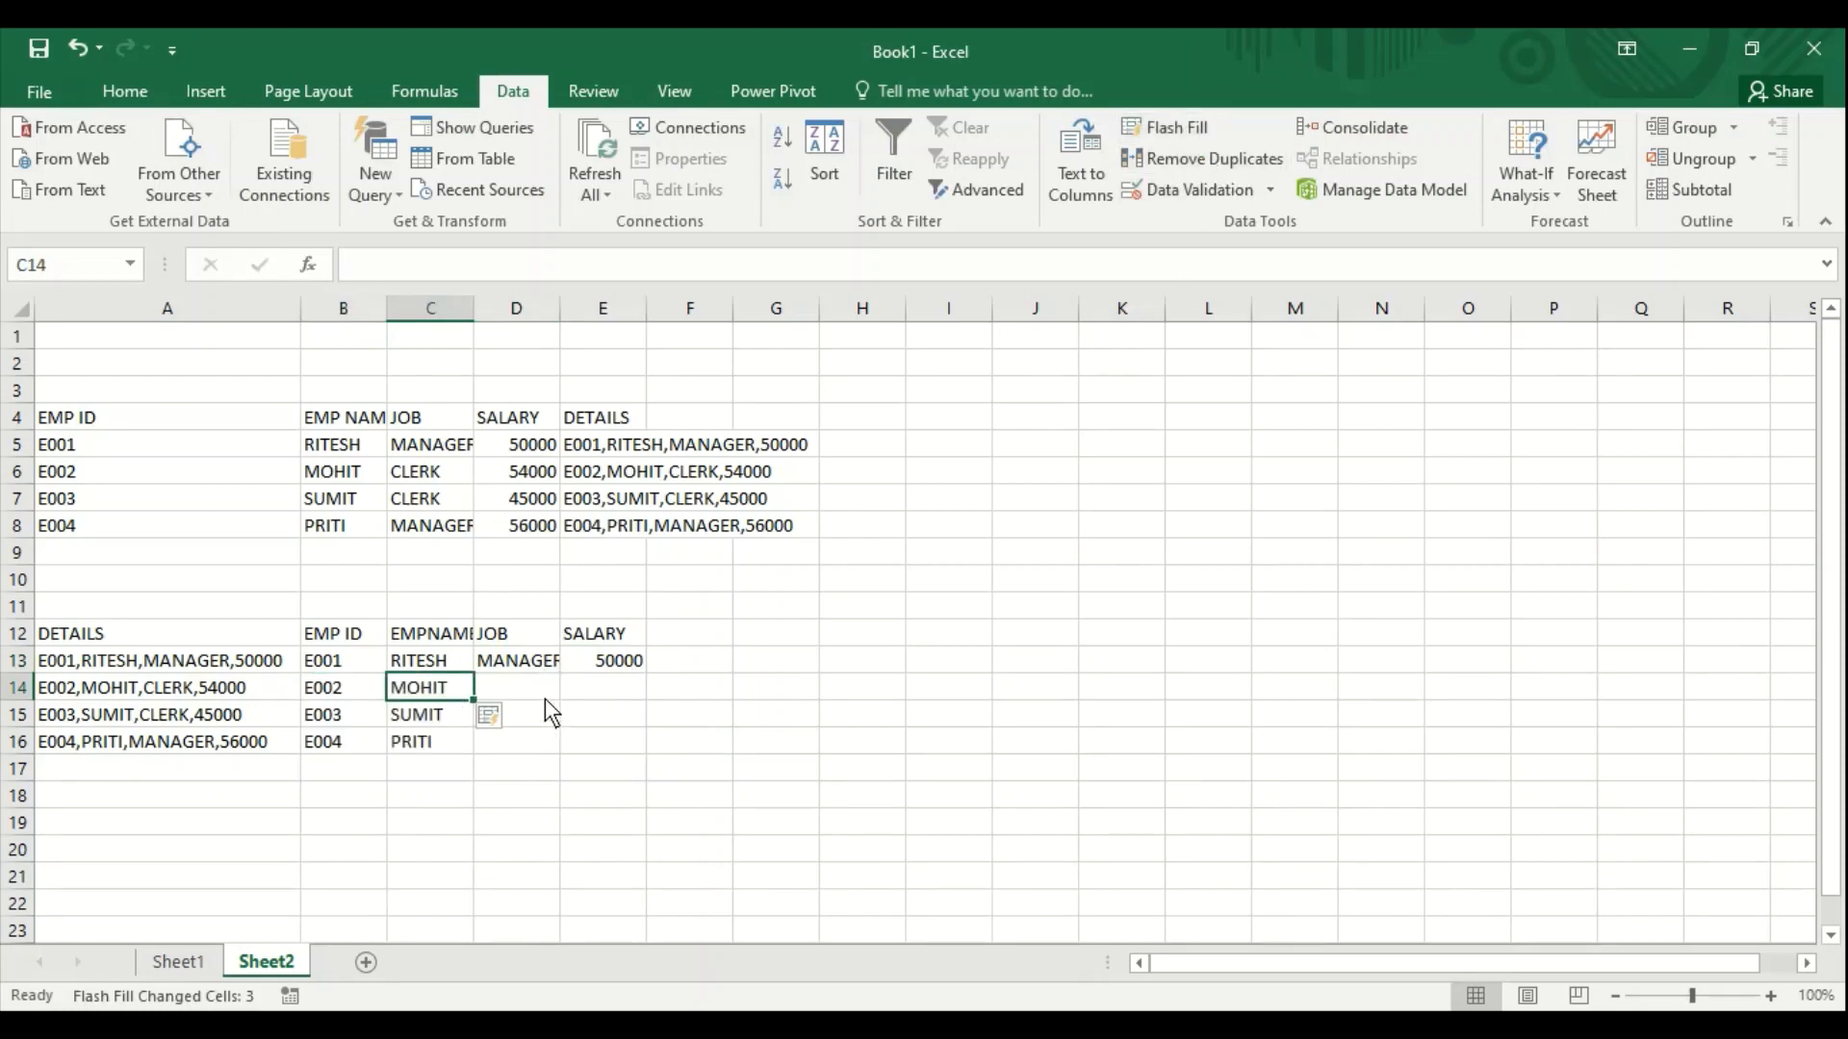
click(539, 690)
click(1182, 126)
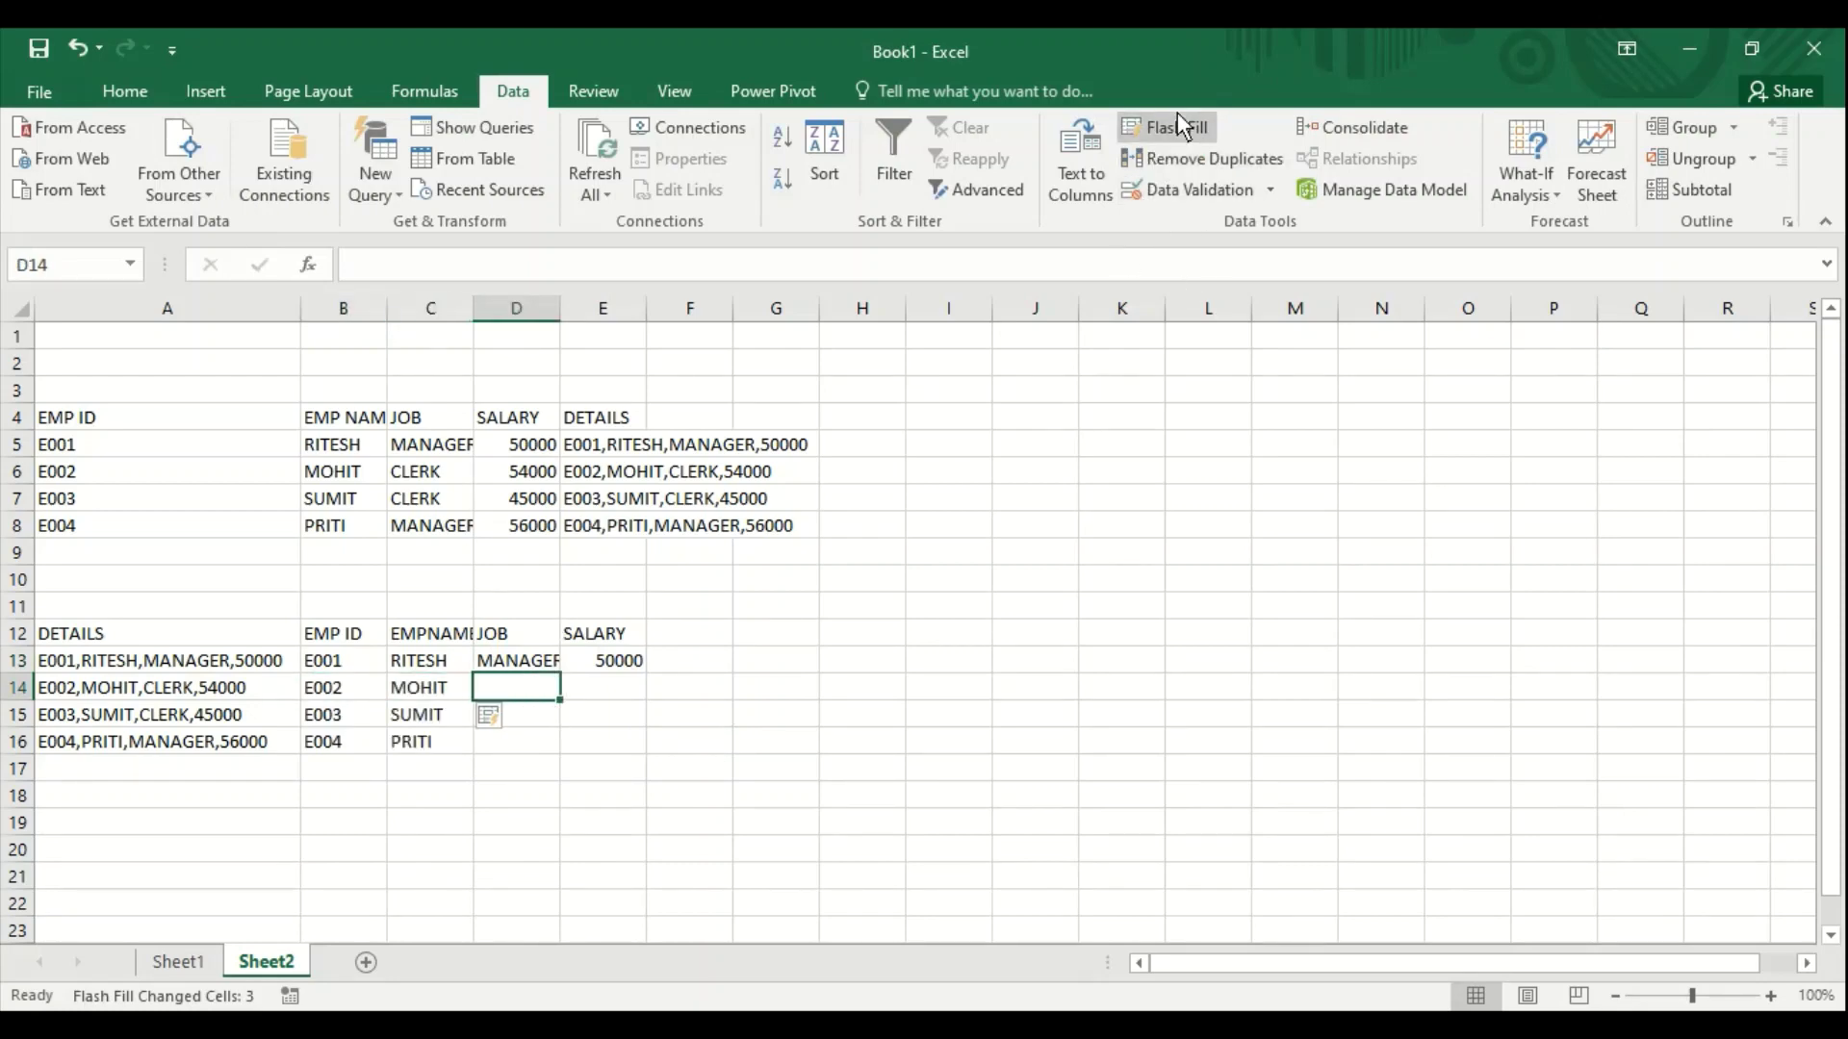
click(612, 689)
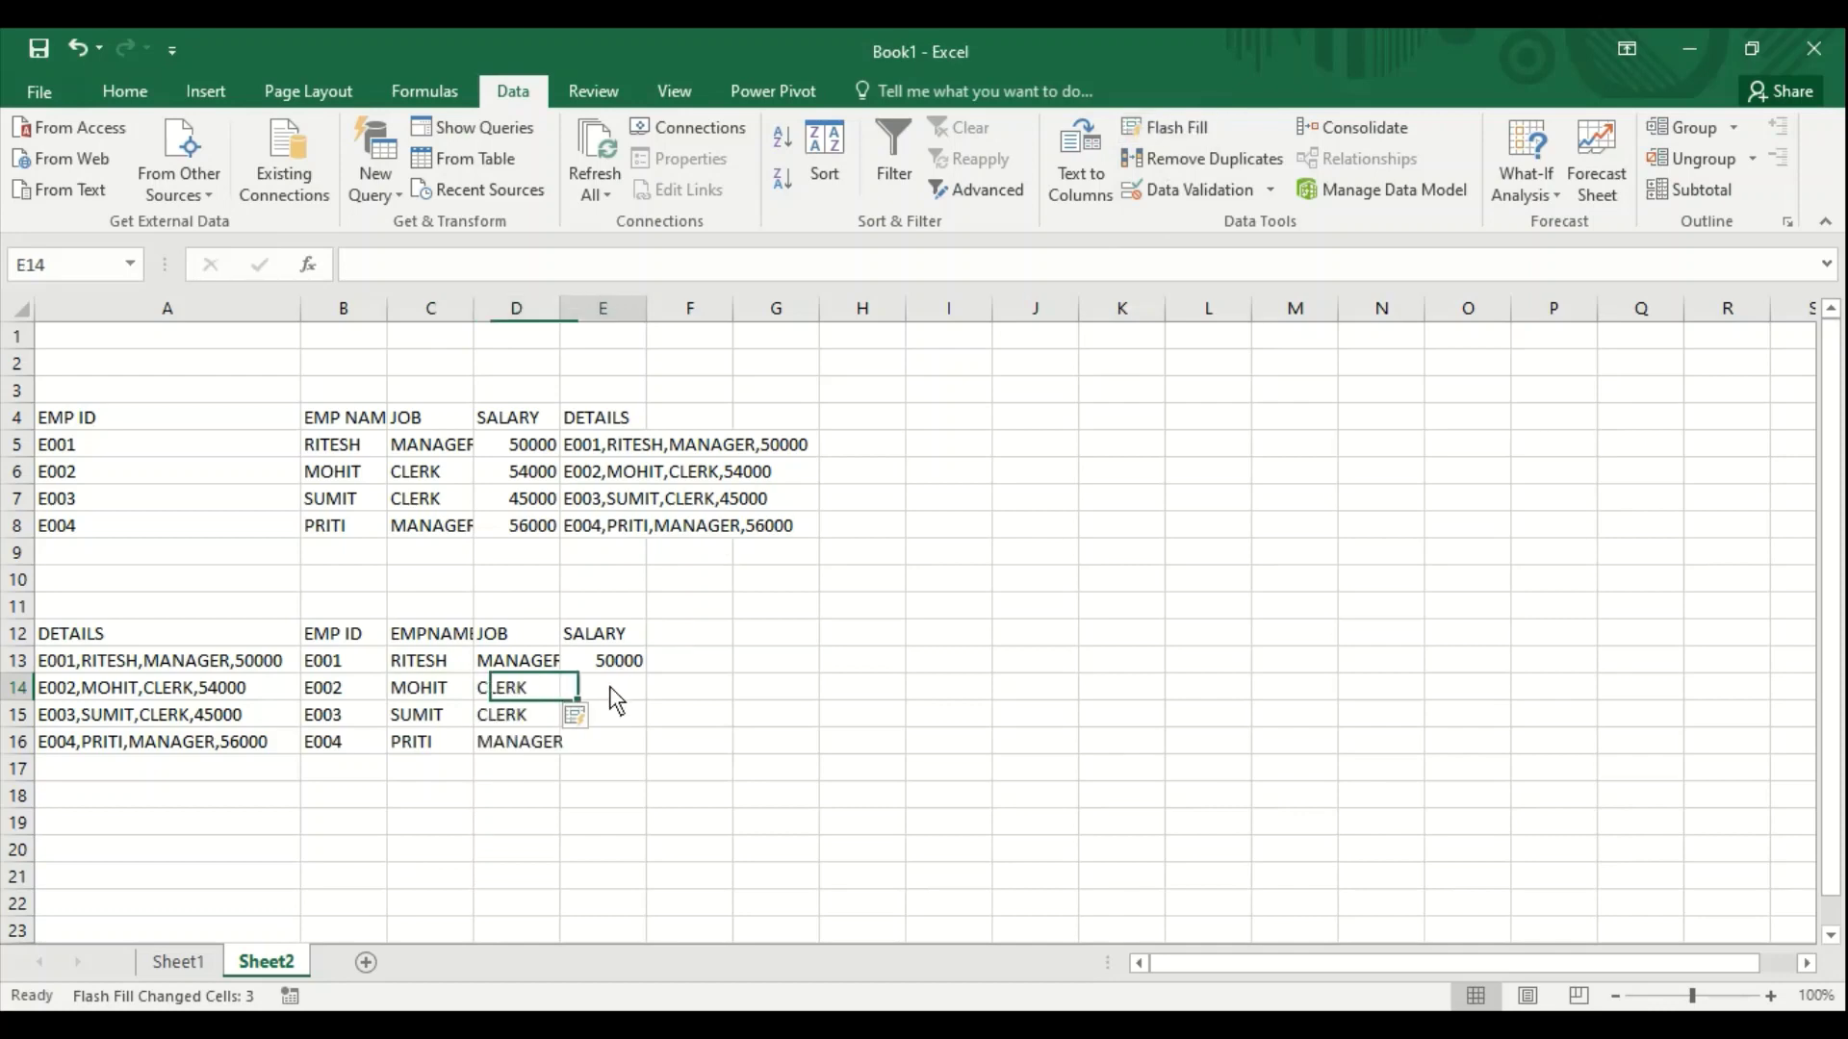
click(1182, 127)
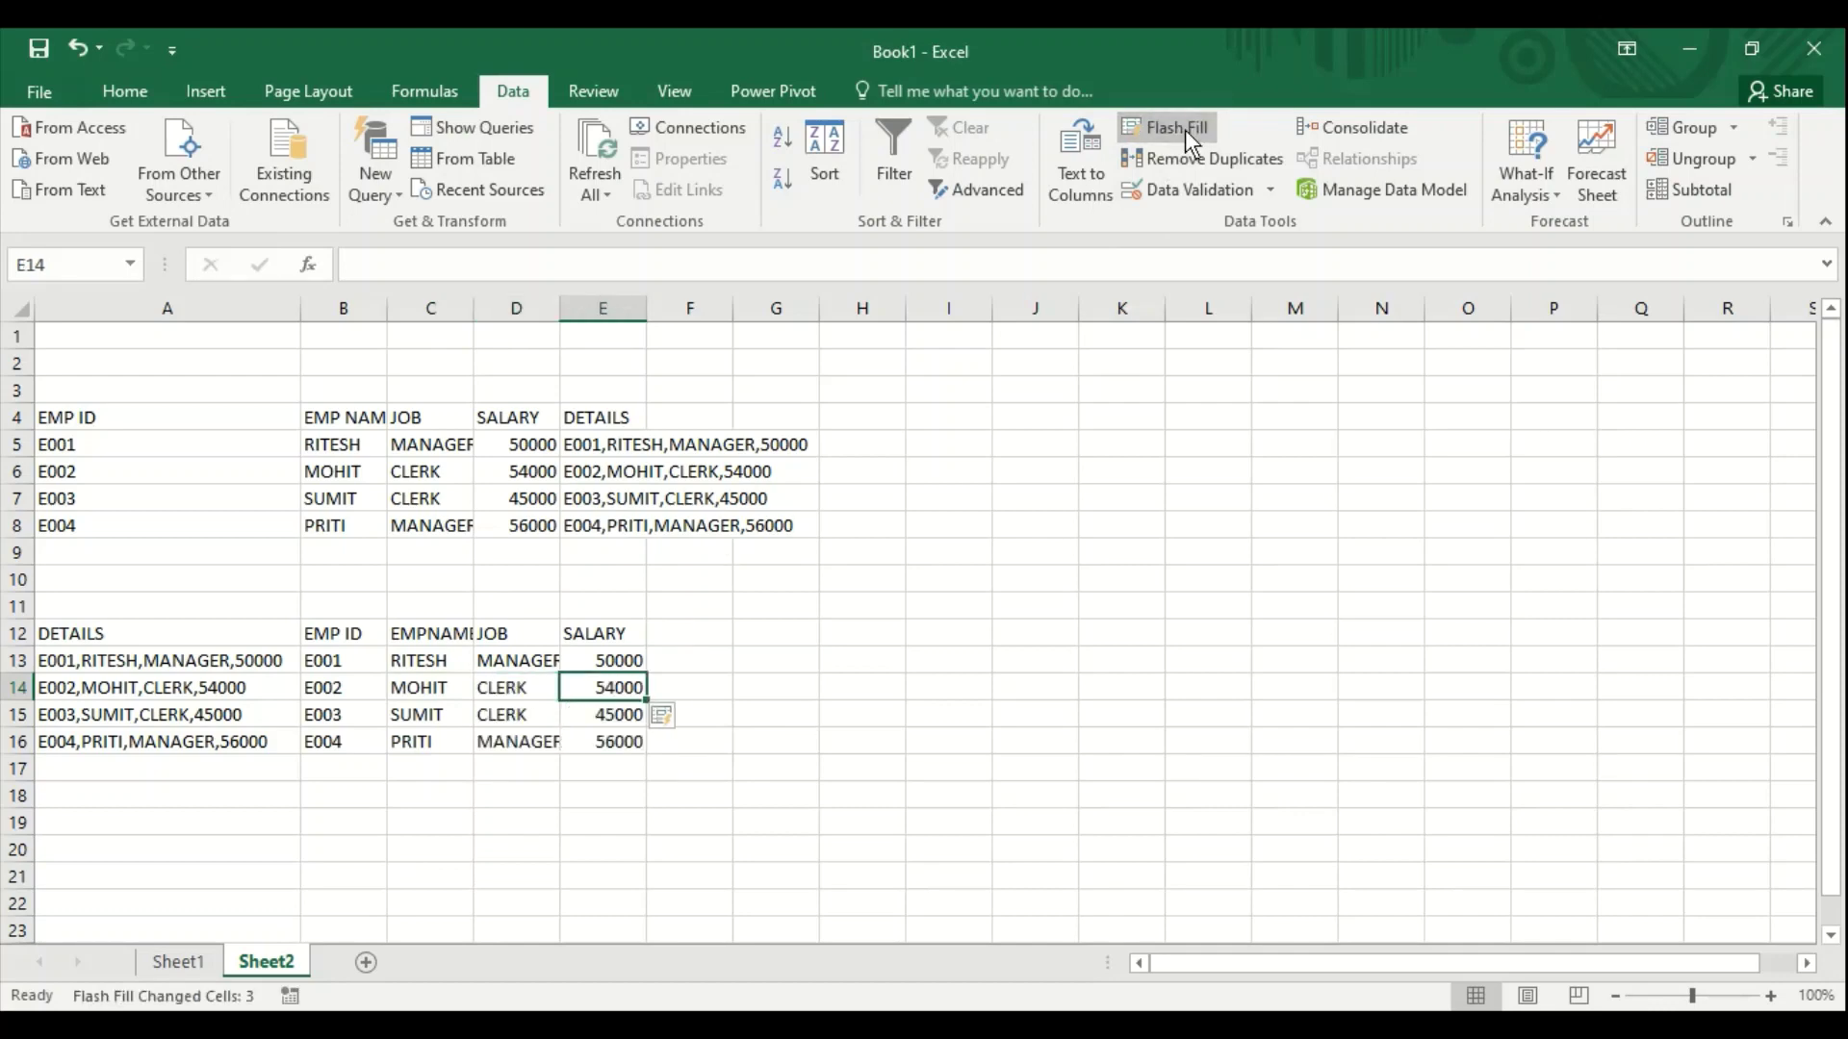